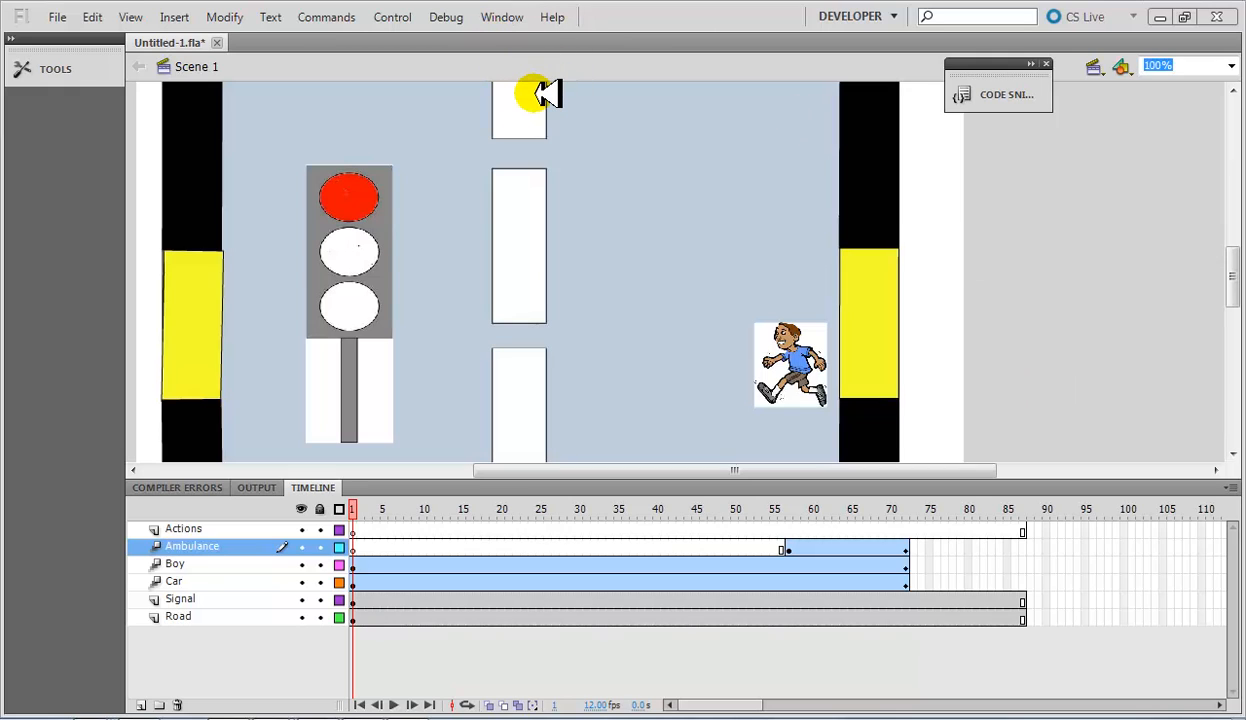
# Test the current scene to preview the car, boy and ambulance animation, and close the preview
pyautogui.click(390, 17)
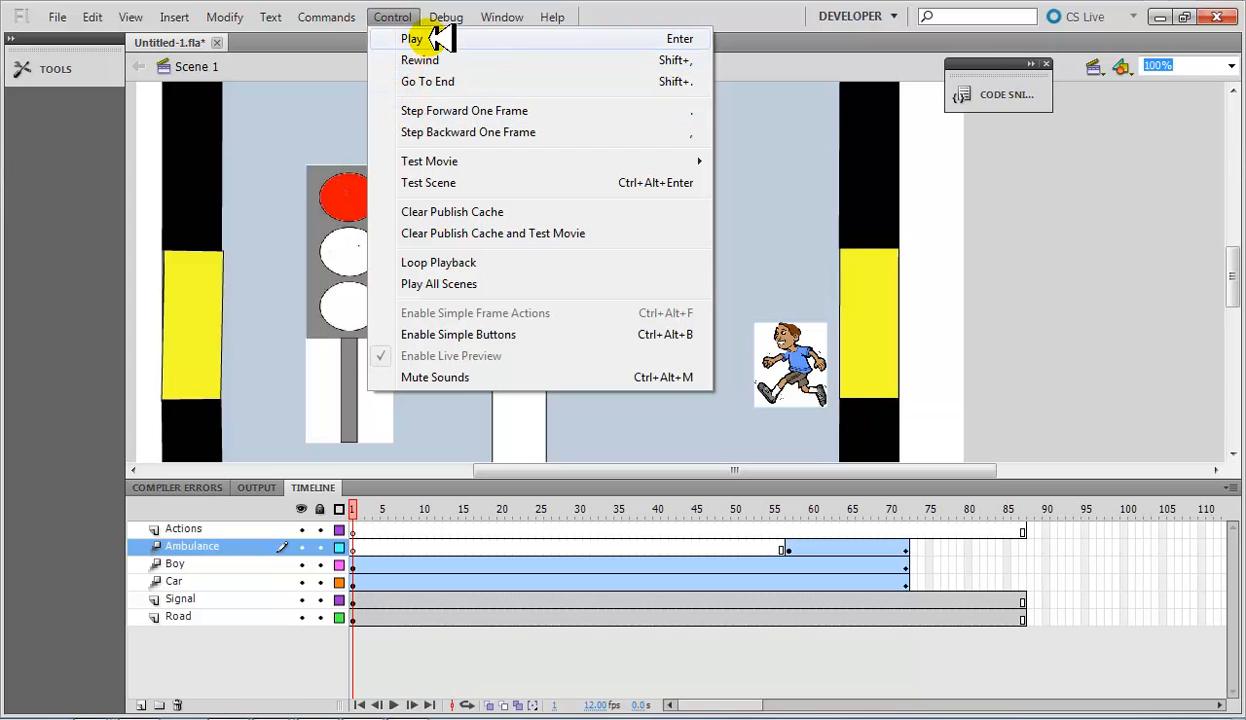
pyautogui.click(441, 182)
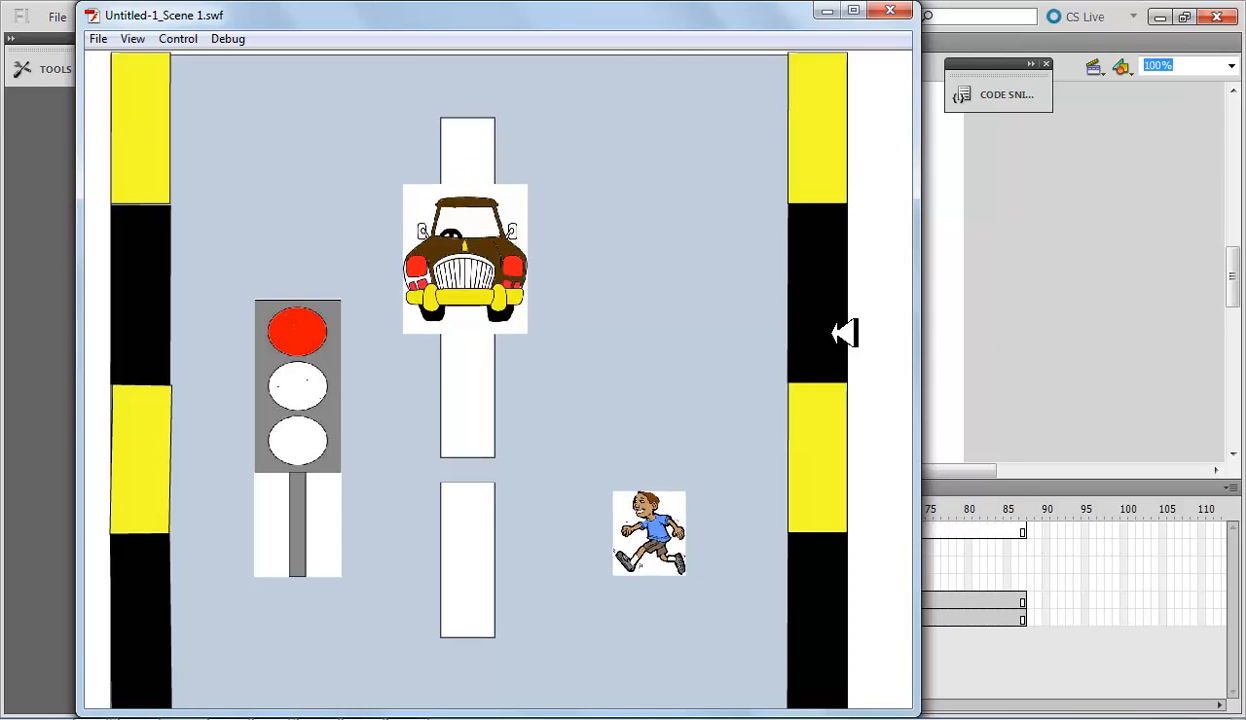
pyautogui.press('XF86AudioRaiseVolume')
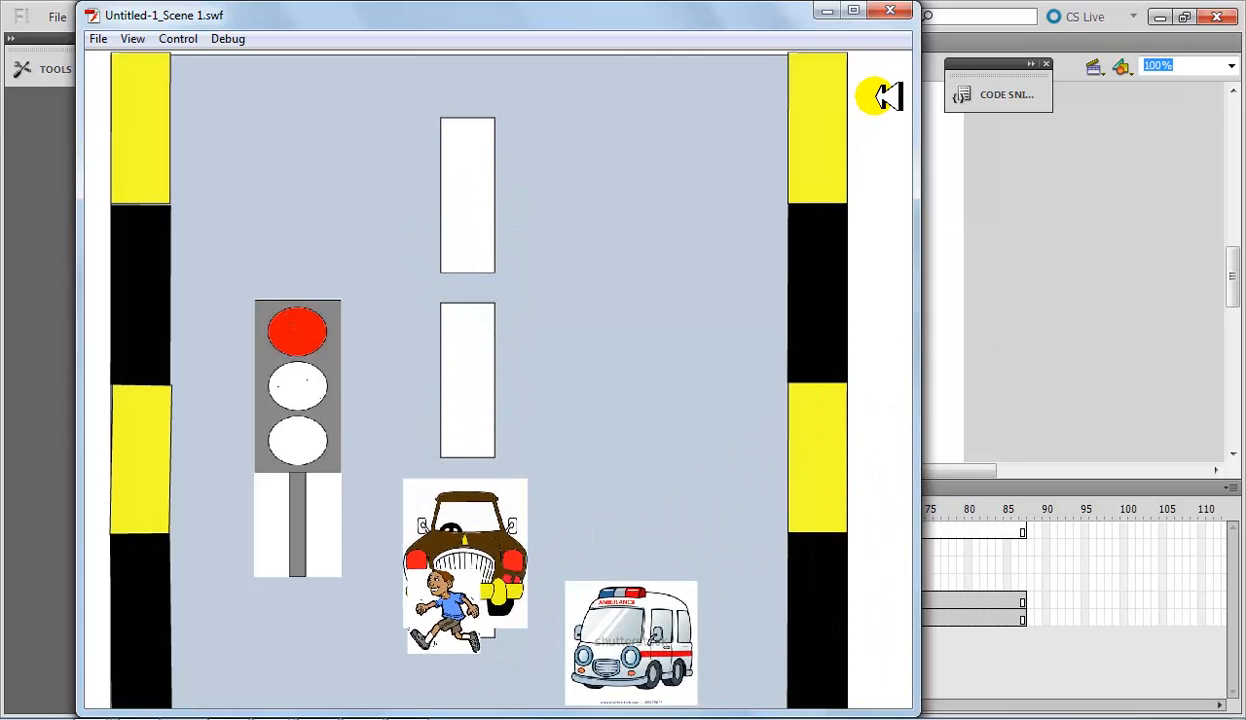
pyautogui.click(900, 11)
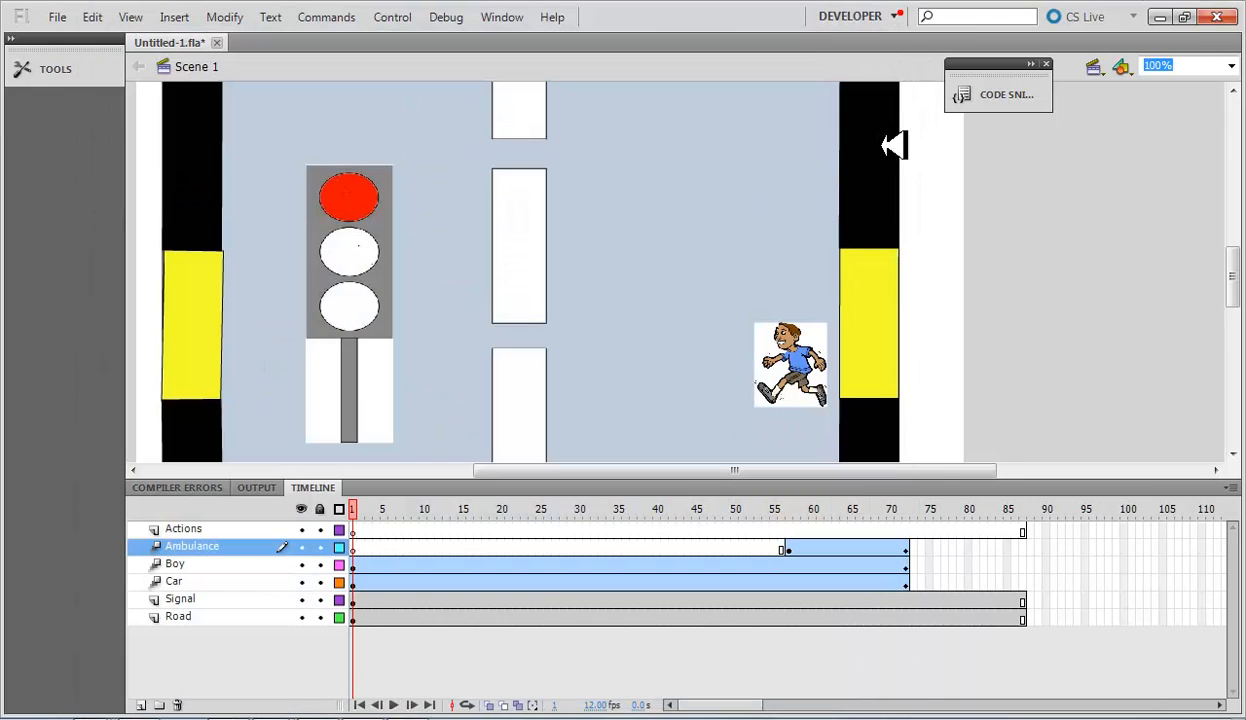
pyautogui.click(1055, 576)
pyautogui.click(1070, 531)
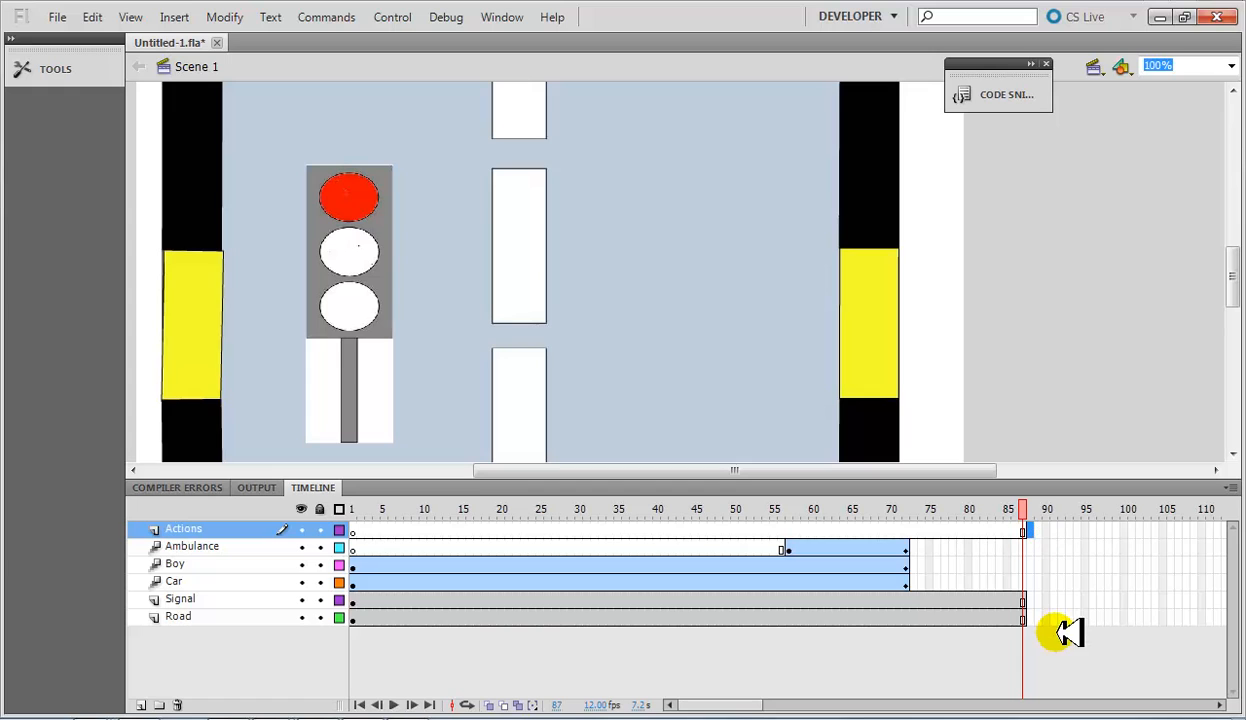
pyautogui.moveTo(1068, 632); pyautogui.dragTo(145, 320)
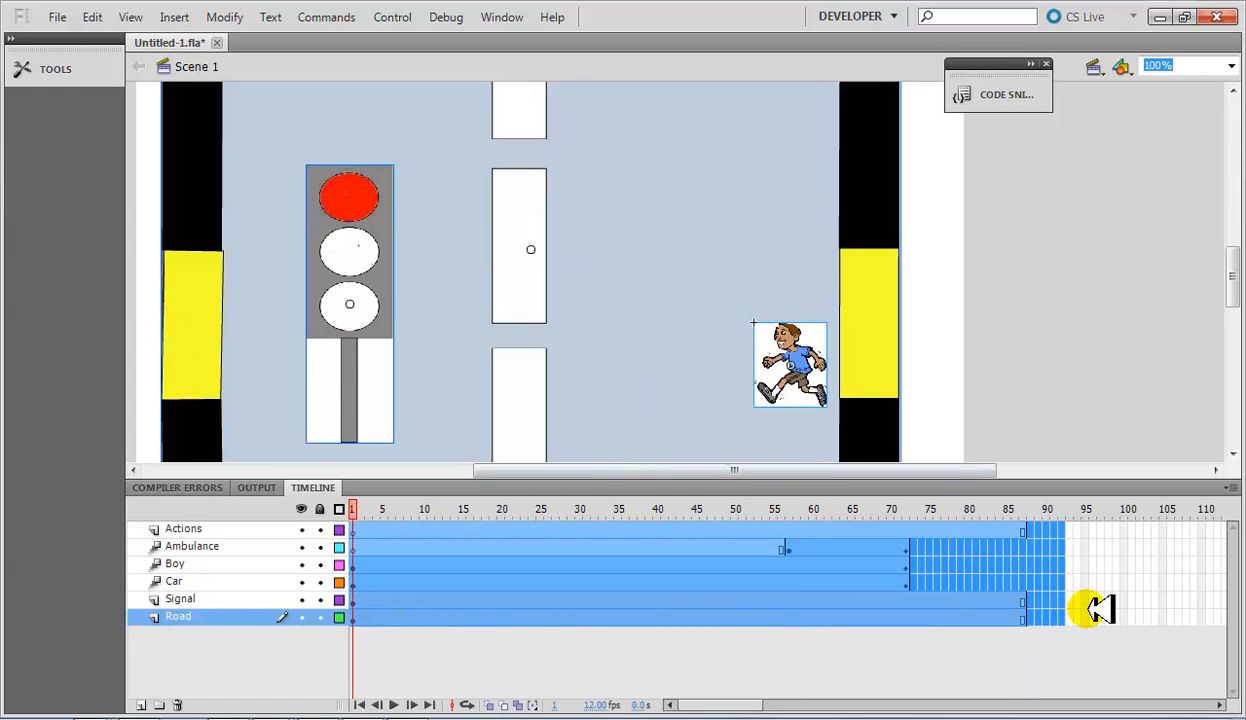
pyautogui.moveTo(1095, 600); pyautogui.dragTo(320, 417)
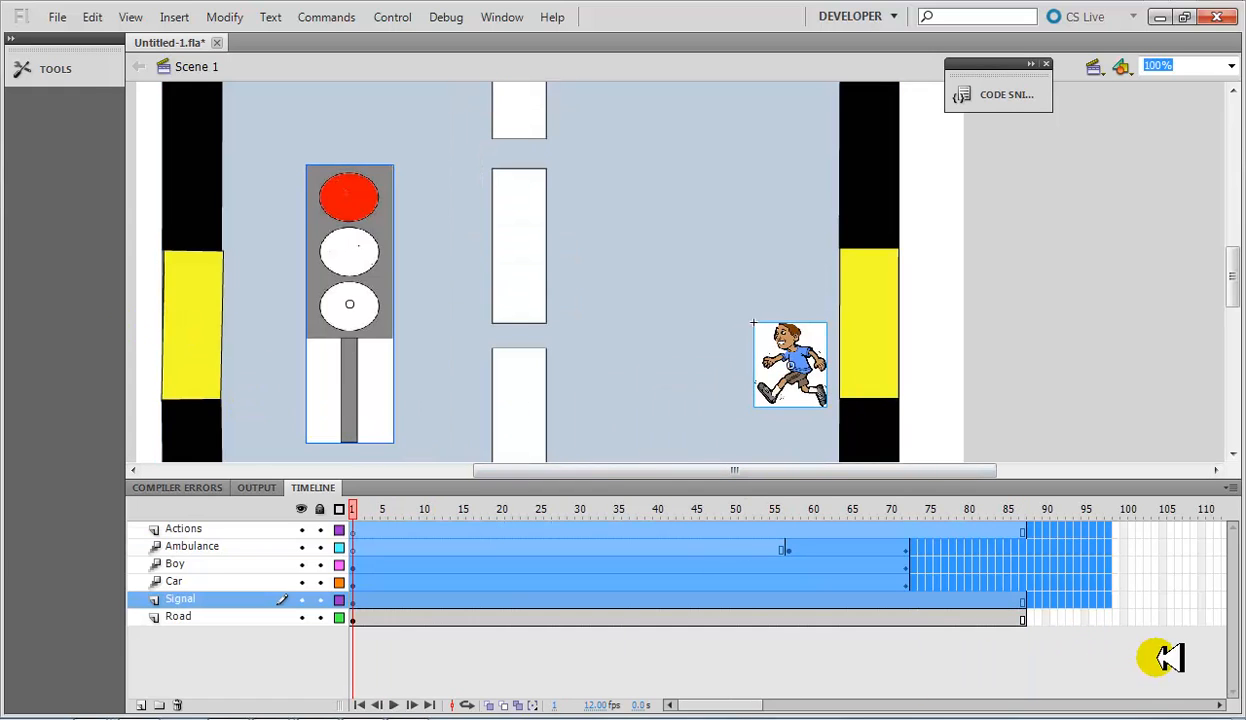
pyautogui.click(1135, 618)
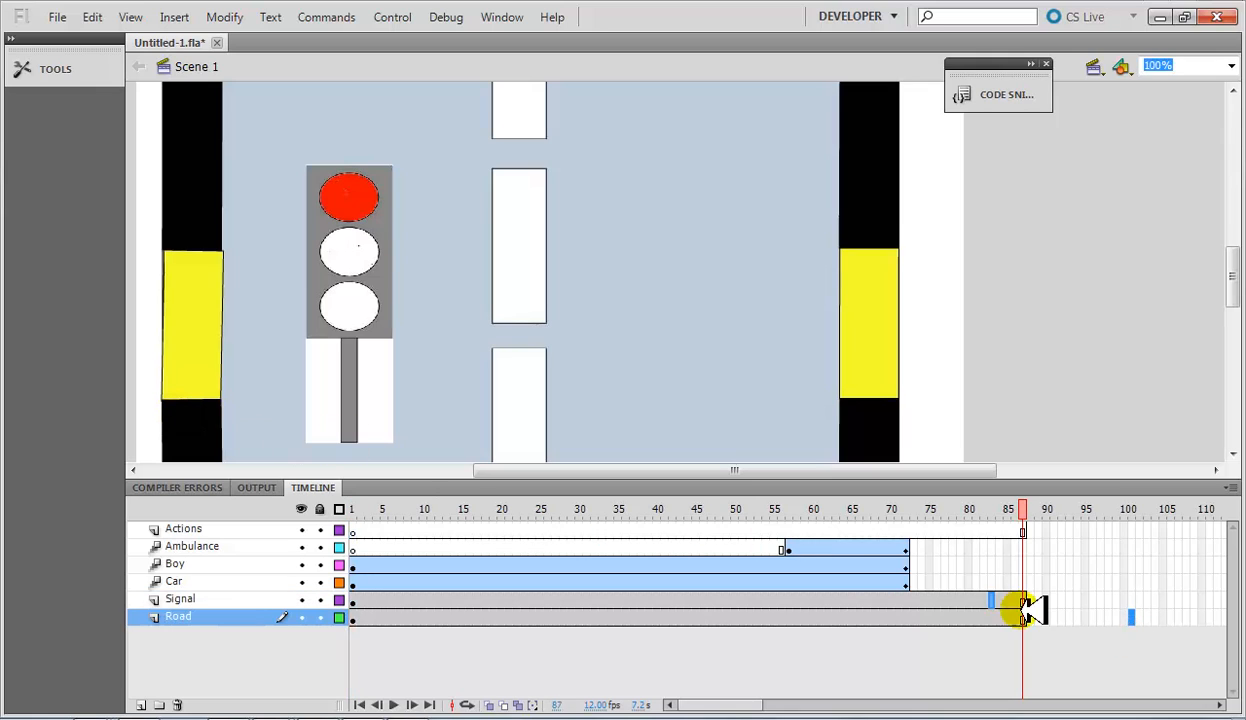
pyautogui.click(1116, 565)
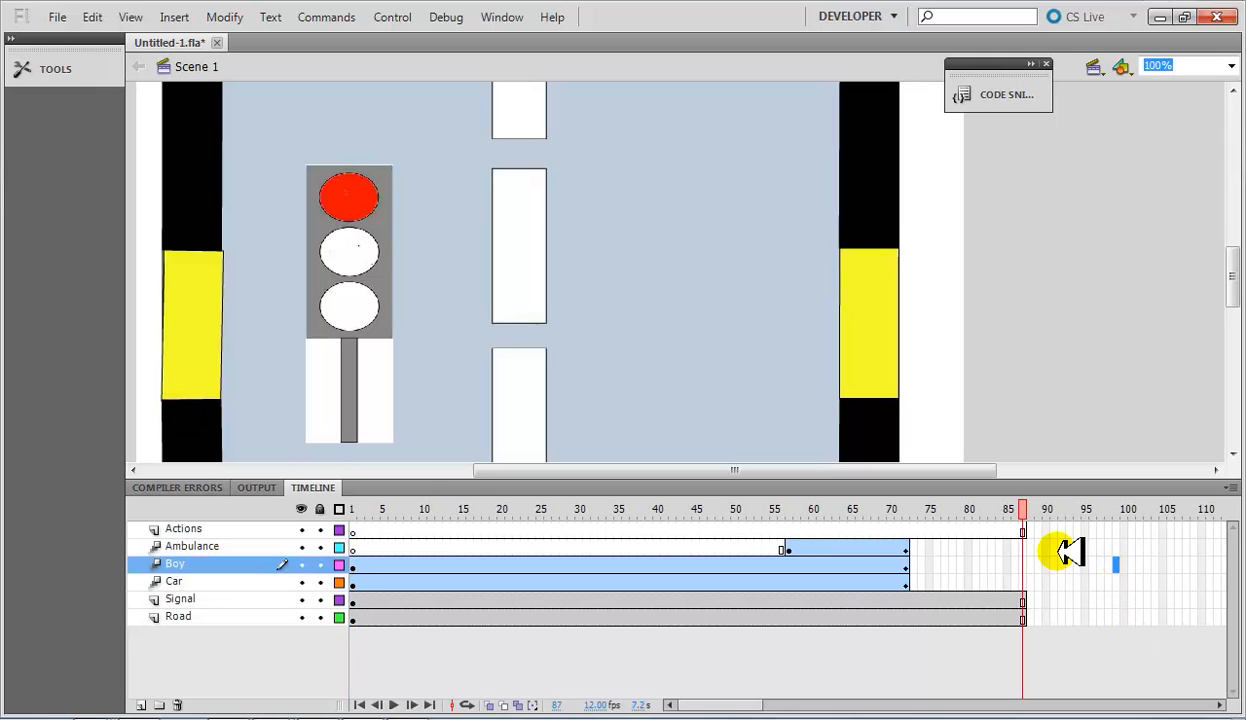
# Import the sound file Car_Crash.mp3 from the Downloads folder into the library
pyautogui.click(46, 18)
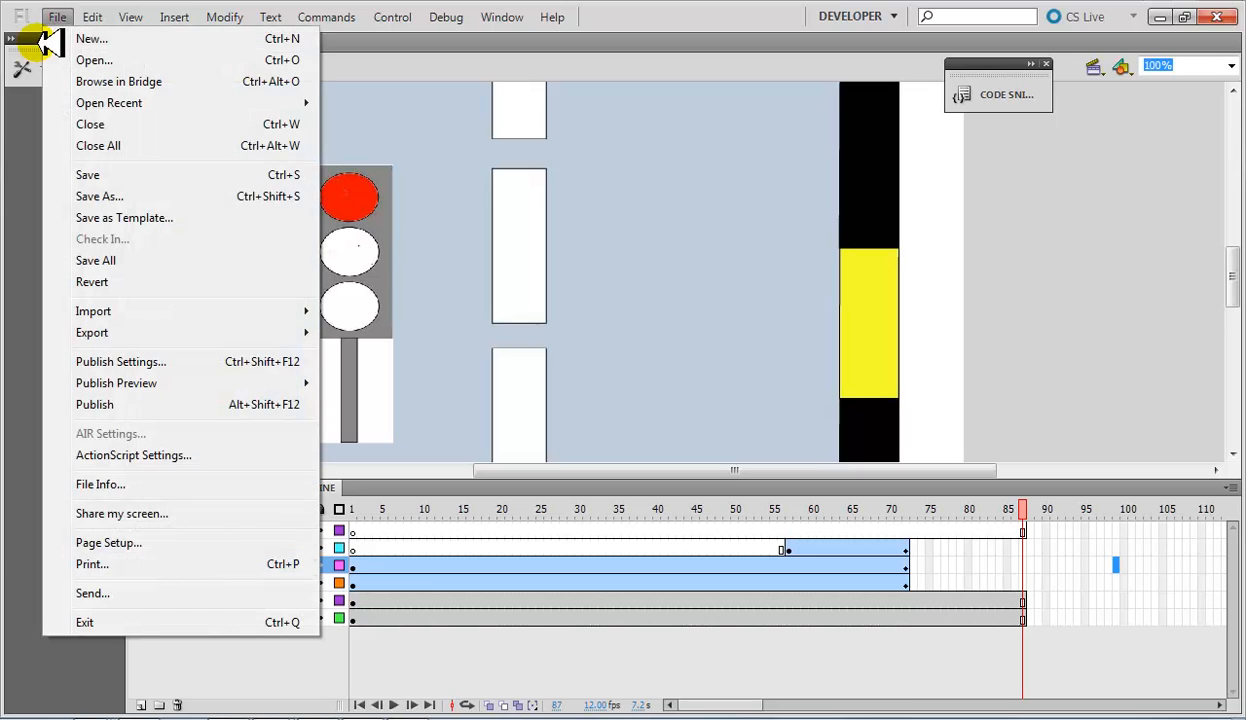
pyautogui.moveTo(186, 311)
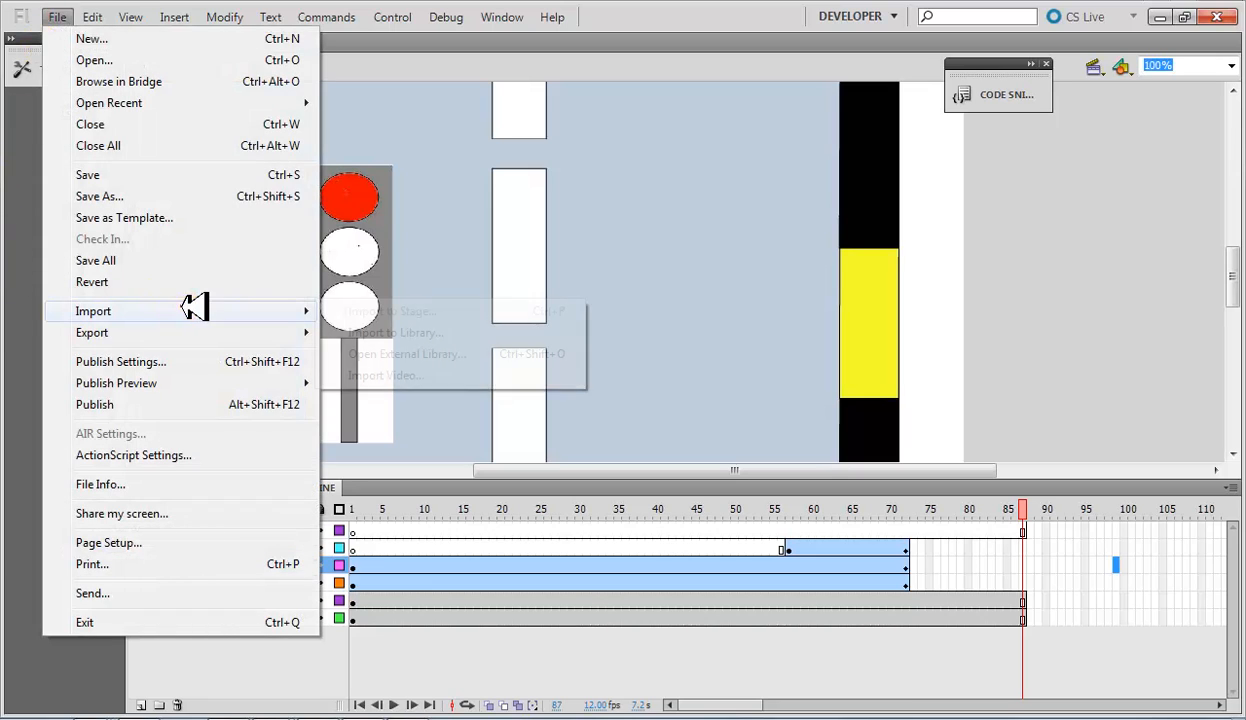
pyautogui.click(395, 333)
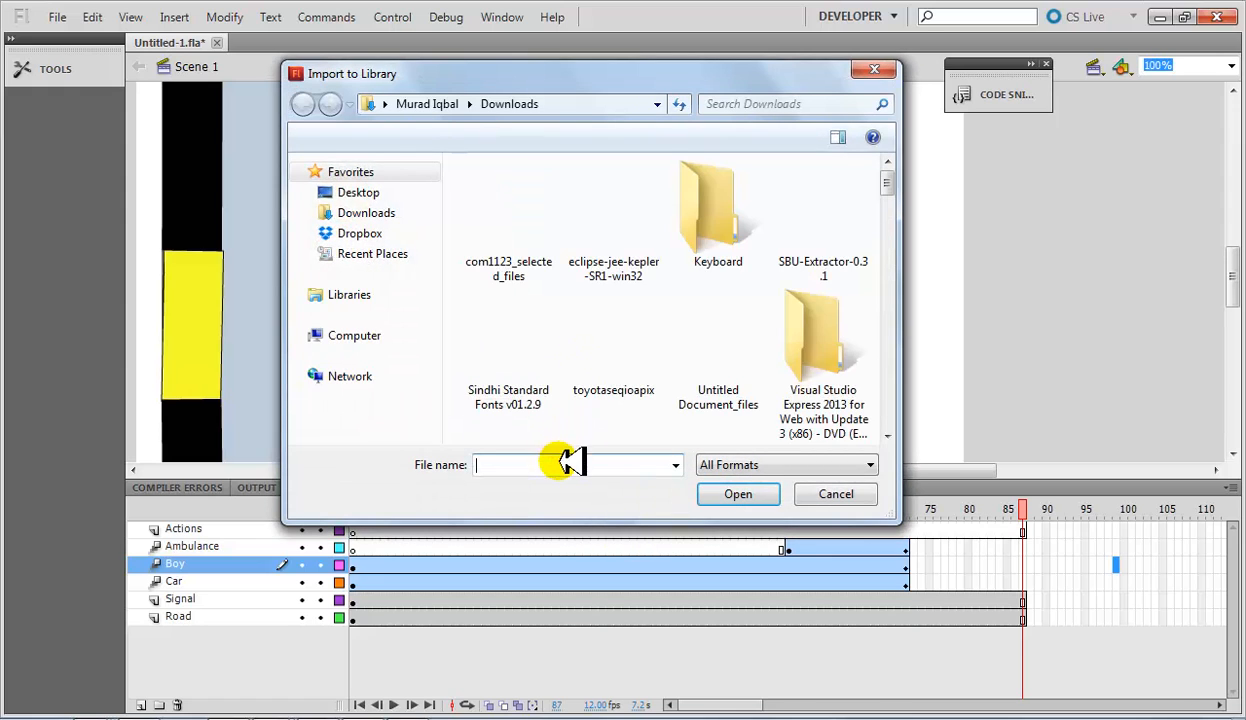
pyautogui.write('car')
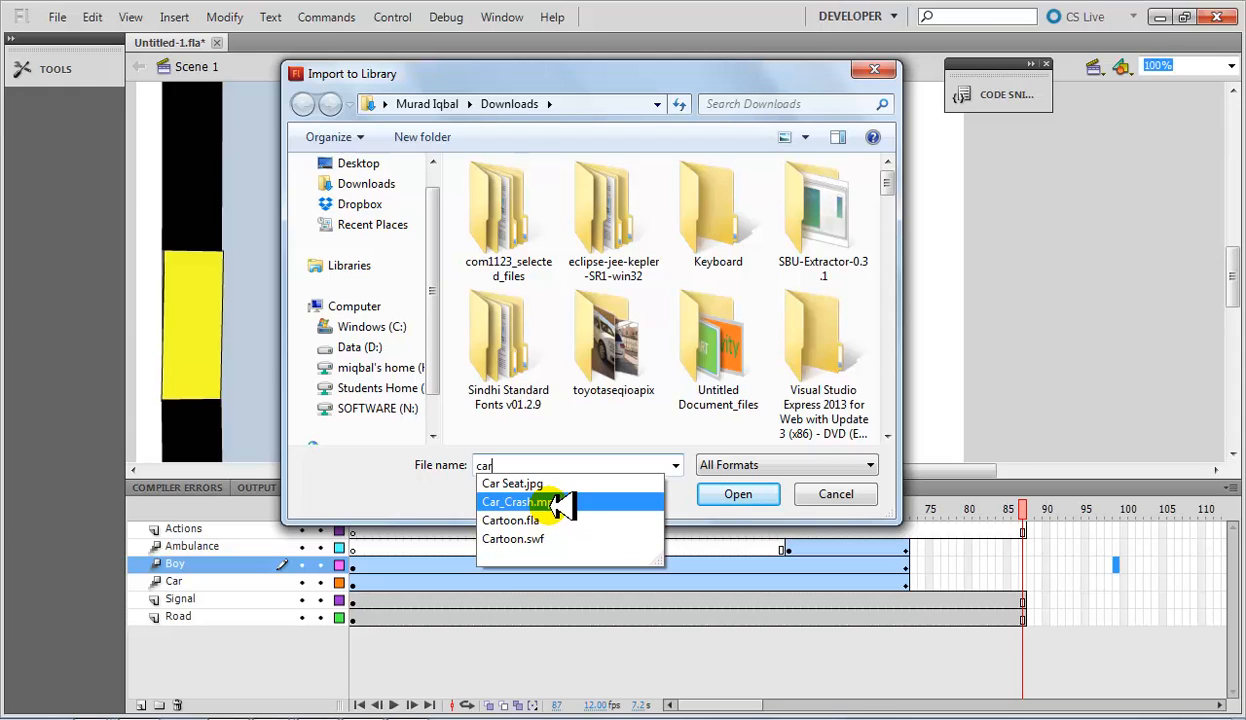
pyautogui.click(556, 498)
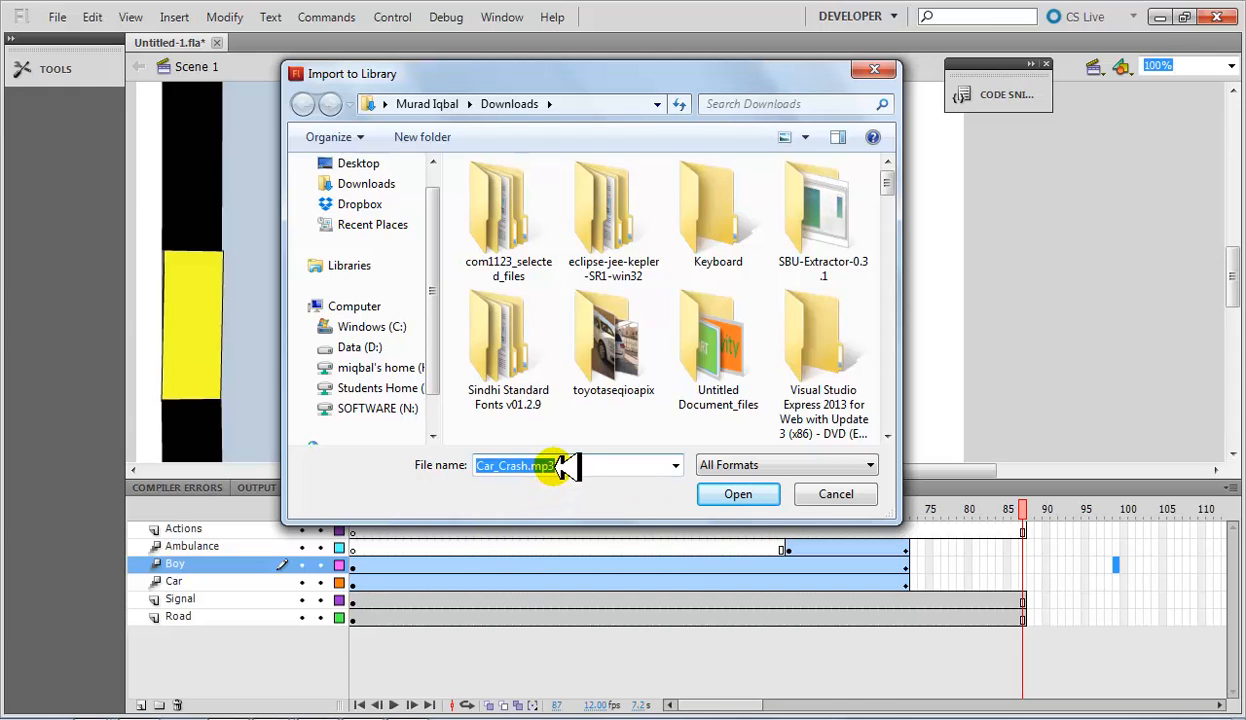
pyautogui.click(737, 494)
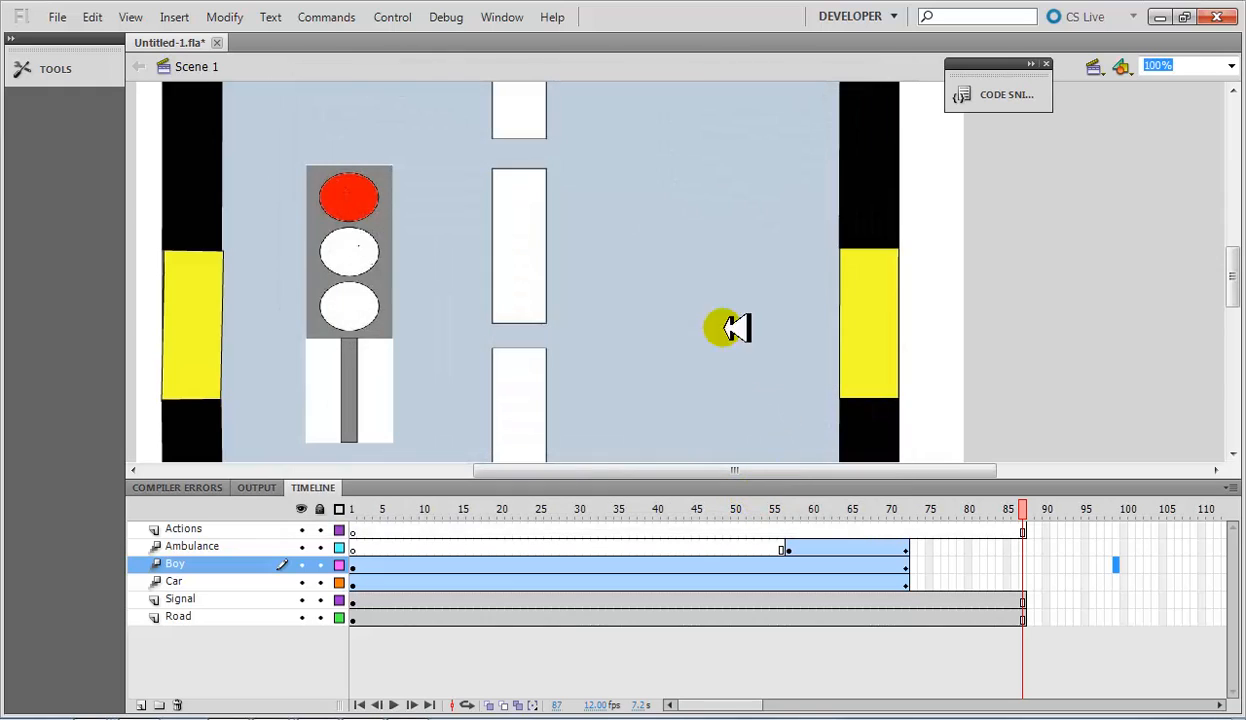
# Show the document's library, move it clear of the road artwork, and select Car_Crash.mp3 in it
pyautogui.click(501, 17)
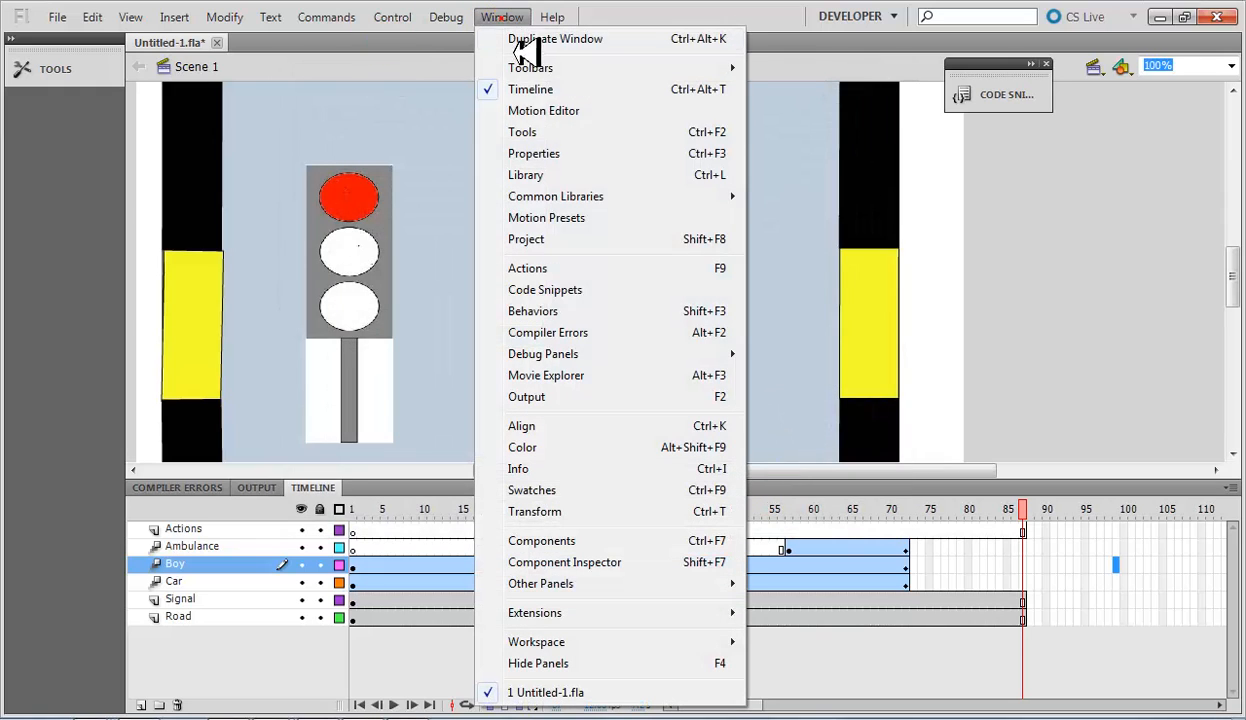
pyautogui.click(550, 174)
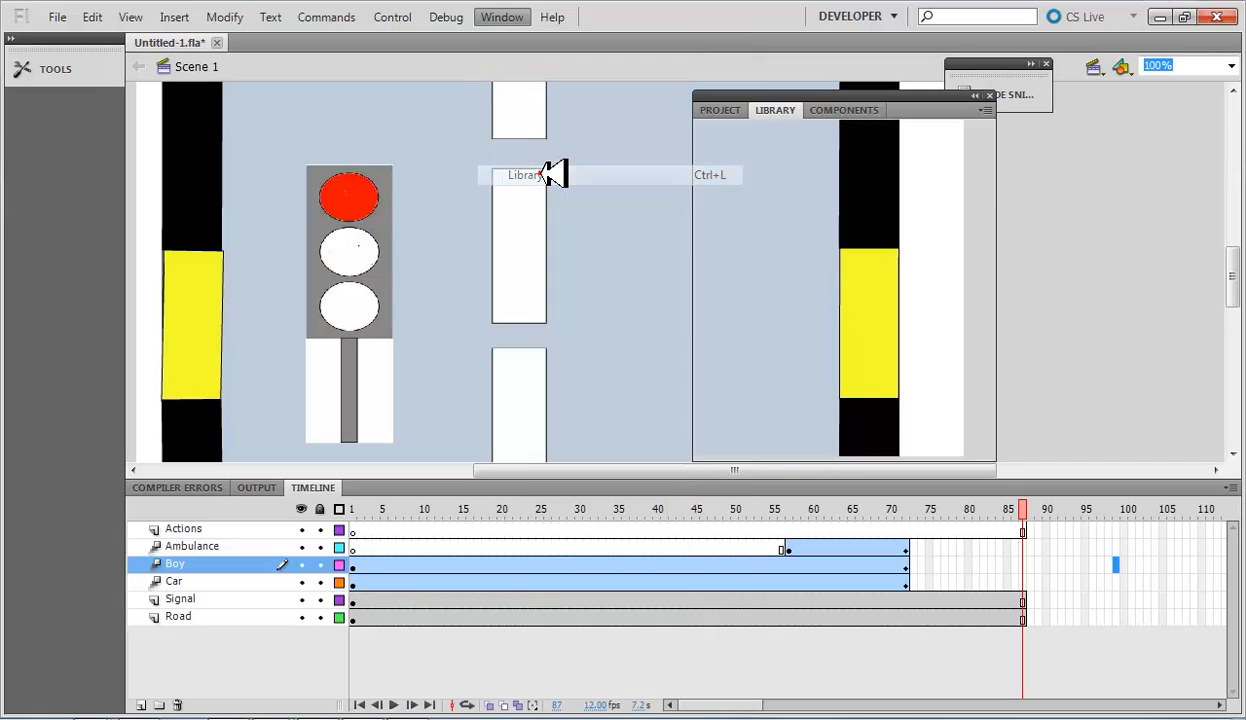
pyautogui.moveTo(895, 106); pyautogui.dragTo(1200, 171)
pyautogui.scroll(-2, 1222, 352)
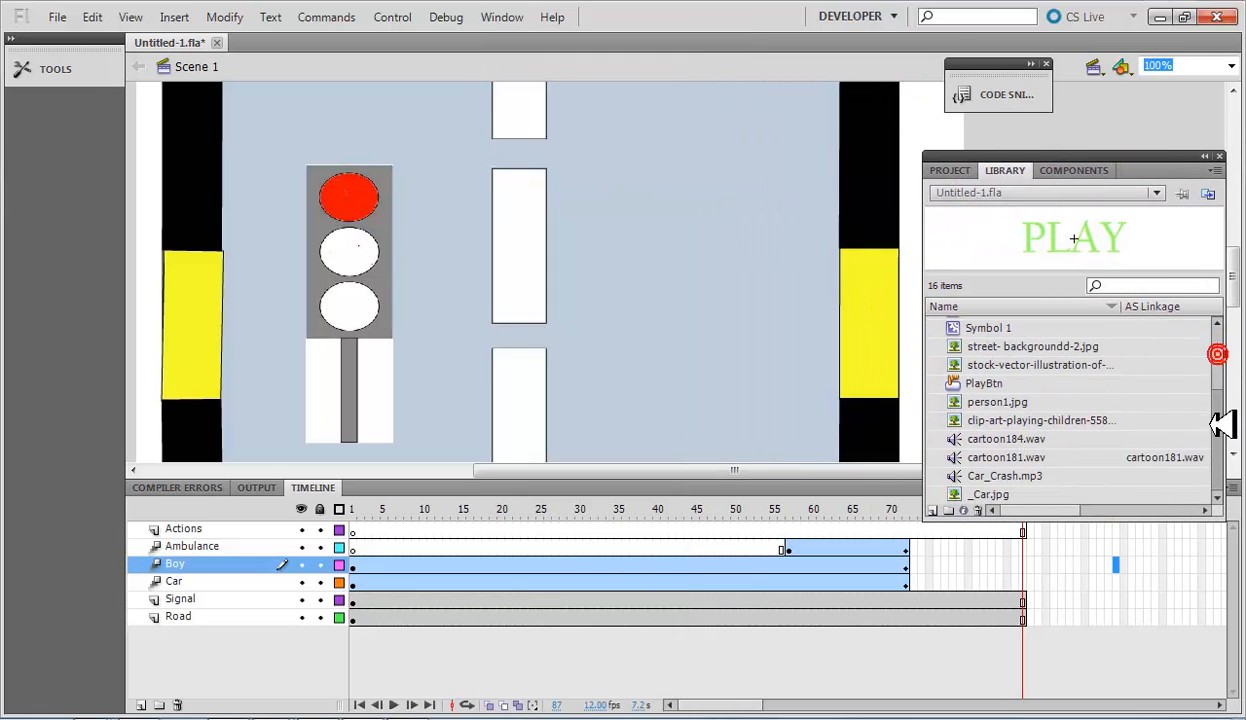
pyautogui.click(1000, 476)
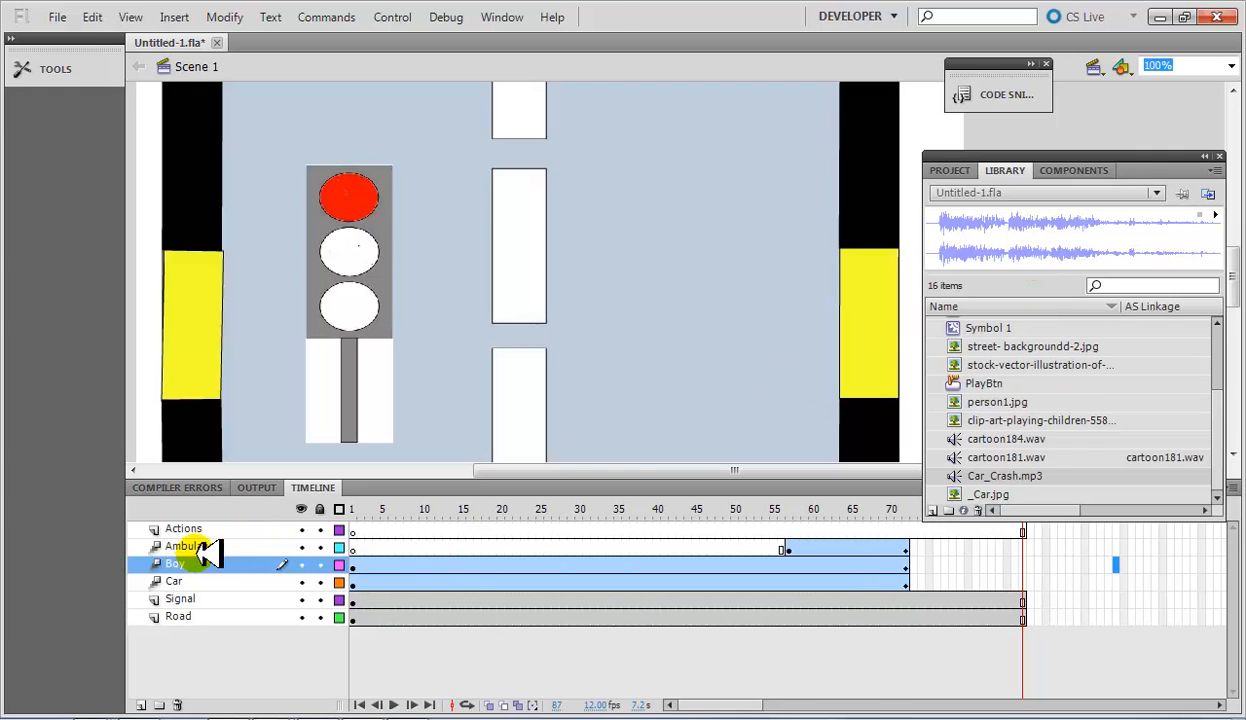
# Add a new layer above the Boy layer and name it Sound
pyautogui.click(142, 704)
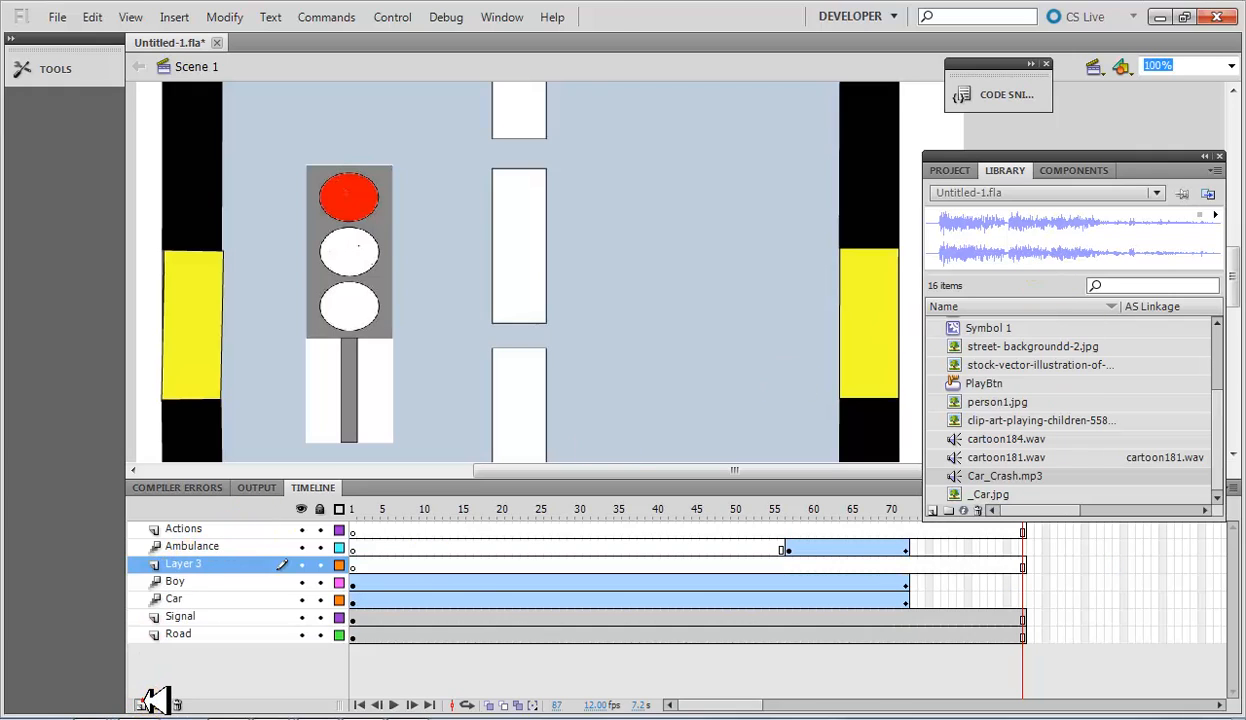
pyautogui.doubleClick(248, 566)
pyautogui.write('Sound')
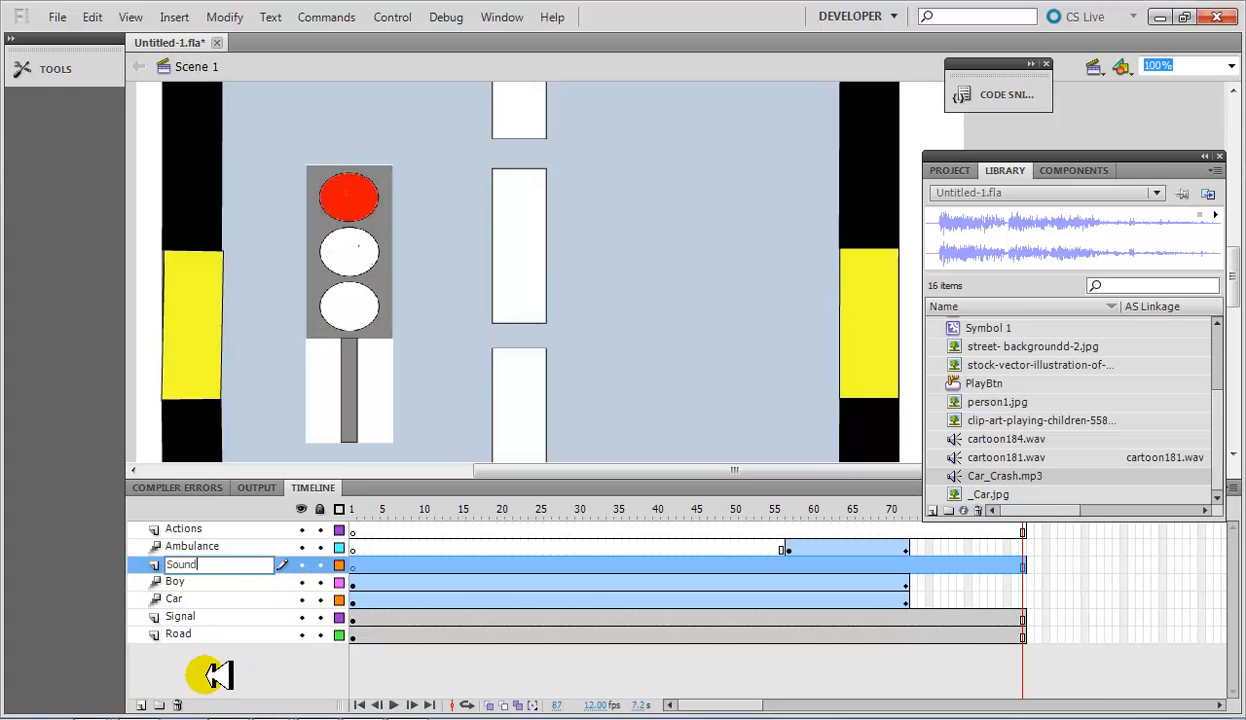
pyautogui.press('Return')
# Insert a keyframe at frame 43 of the Sound layer, where the car nears the running boy
pyautogui.click(218, 567)
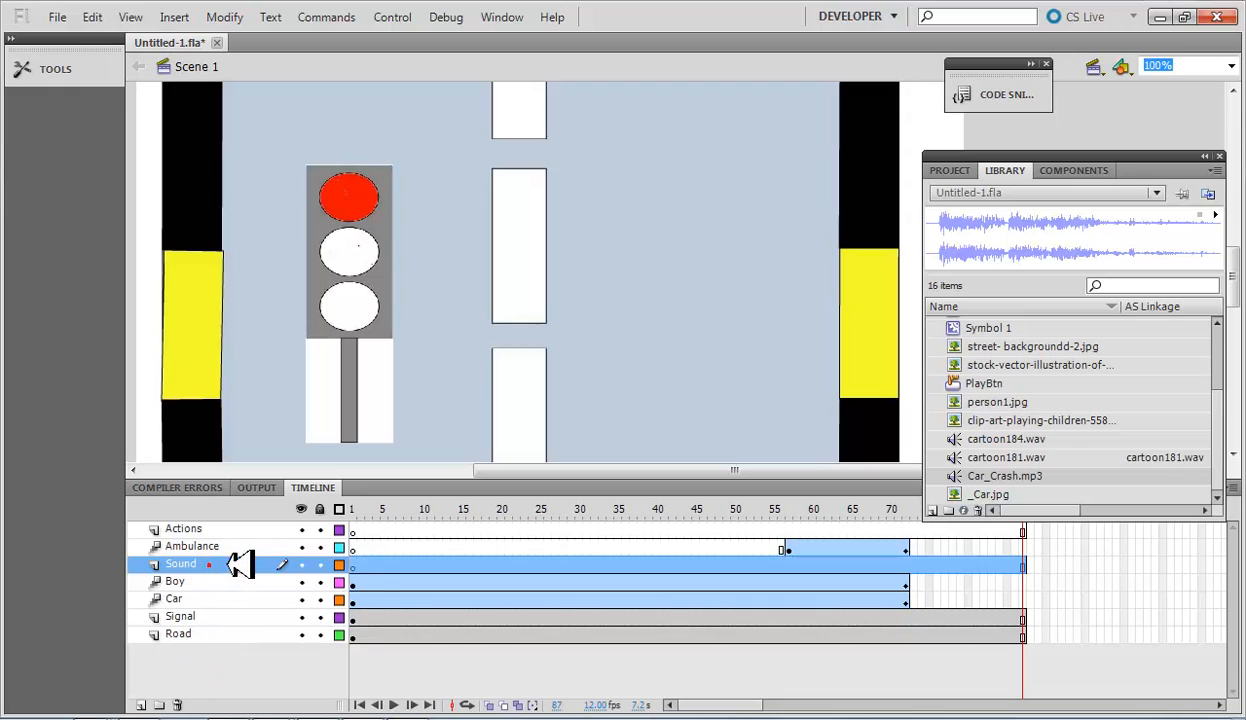
pyautogui.click(362, 567)
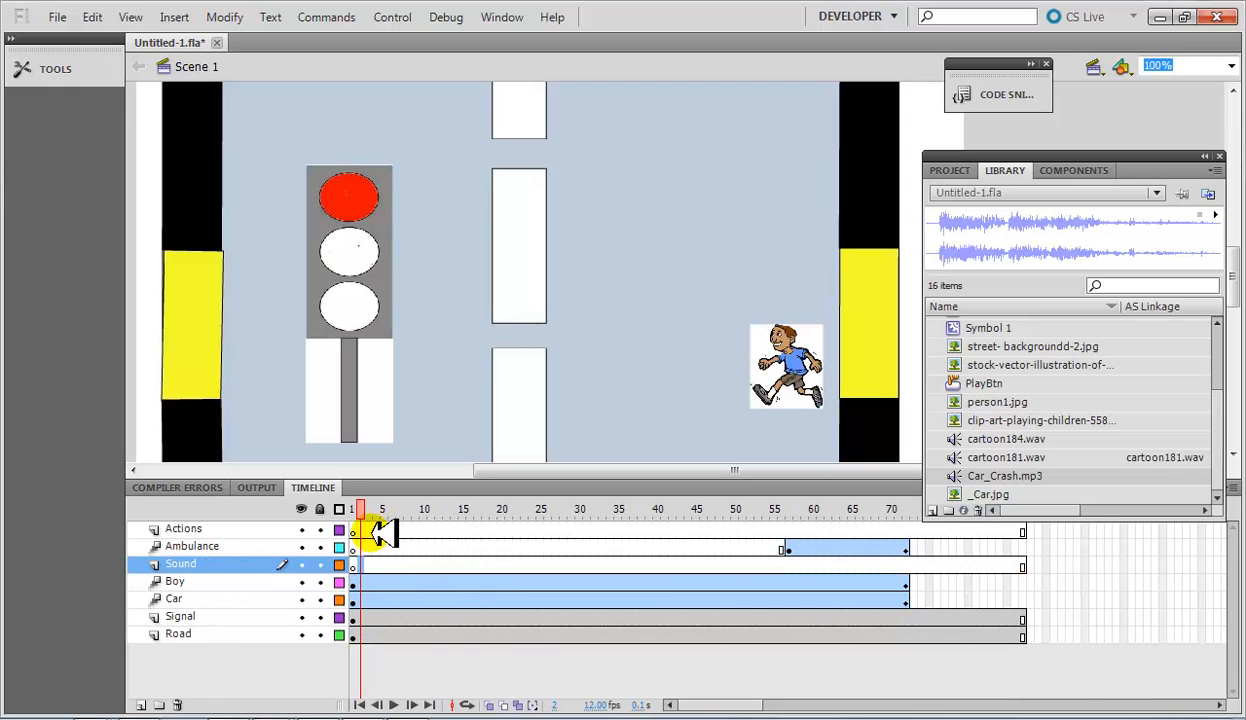
pyautogui.click(352, 508)
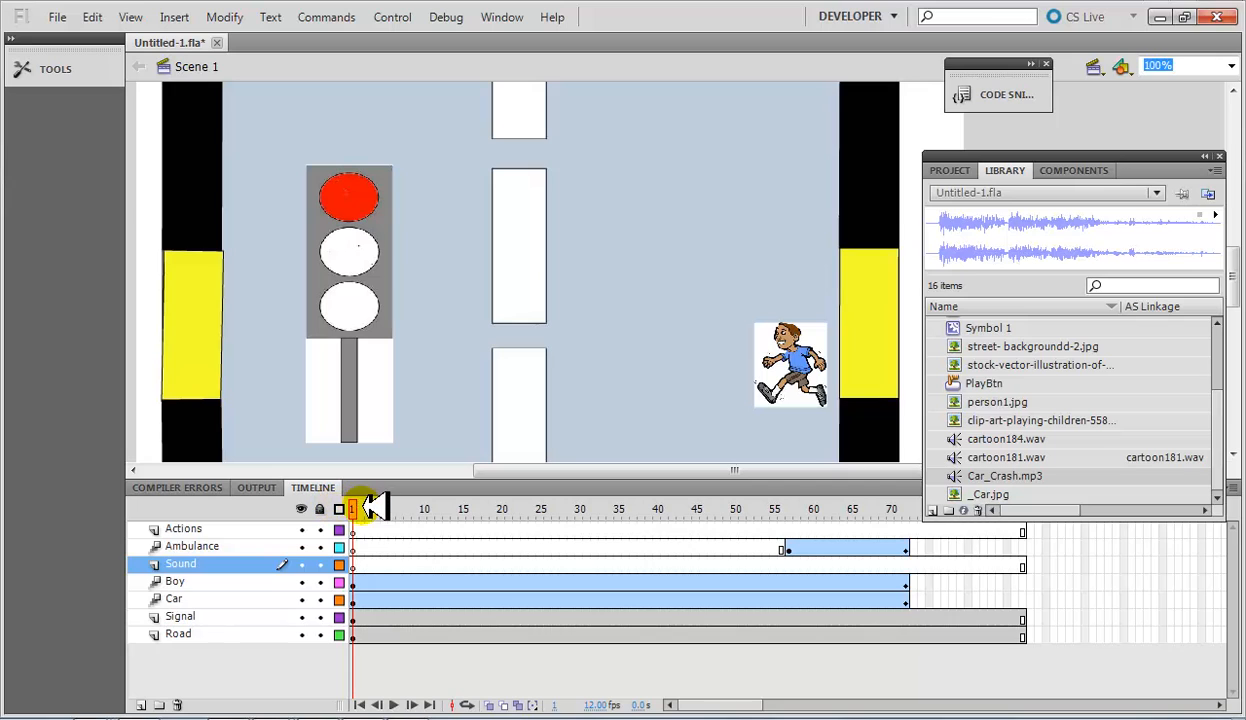
pyautogui.moveTo(365, 512); pyautogui.dragTo(690, 496)
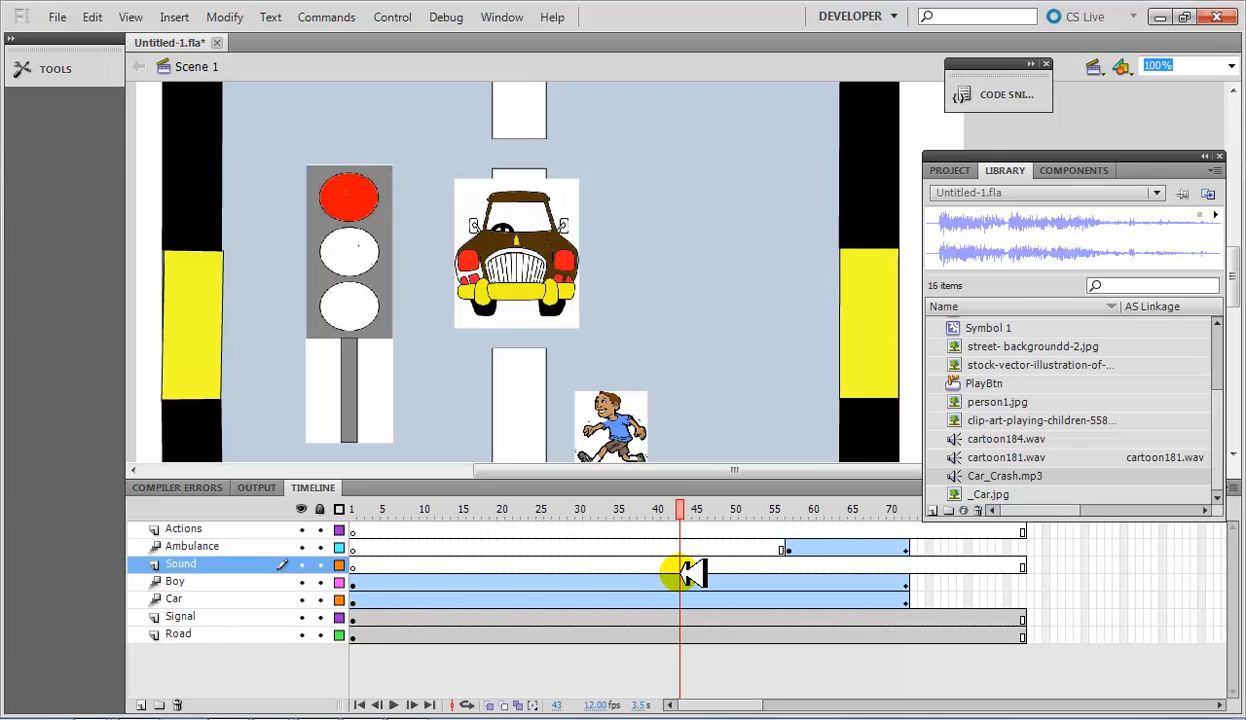
pyautogui.rightClick(680, 566)
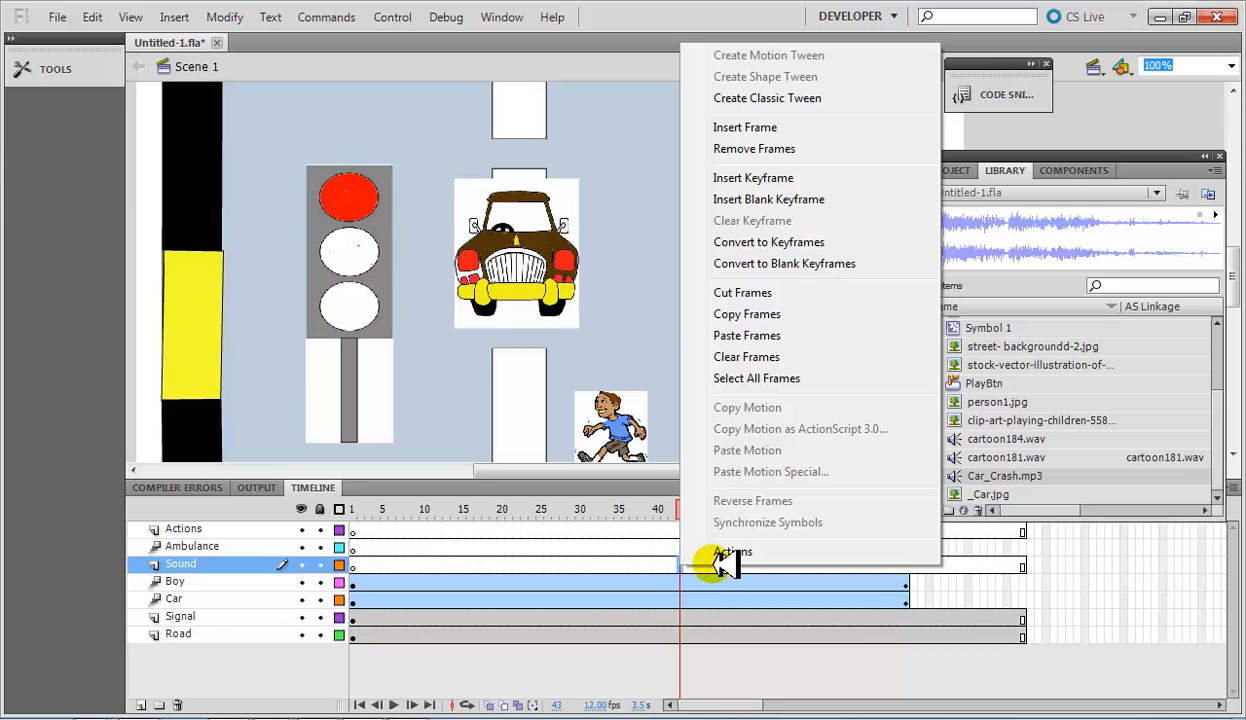
pyautogui.click(800, 179)
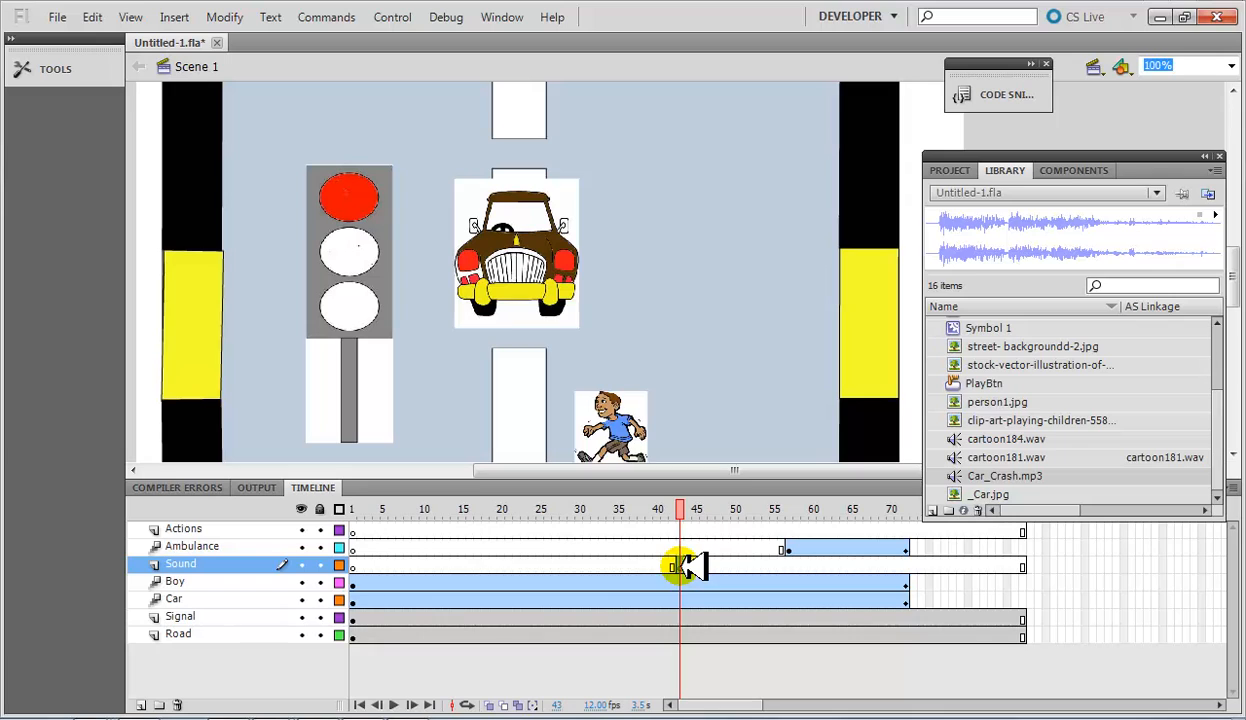
pyautogui.click(689, 567)
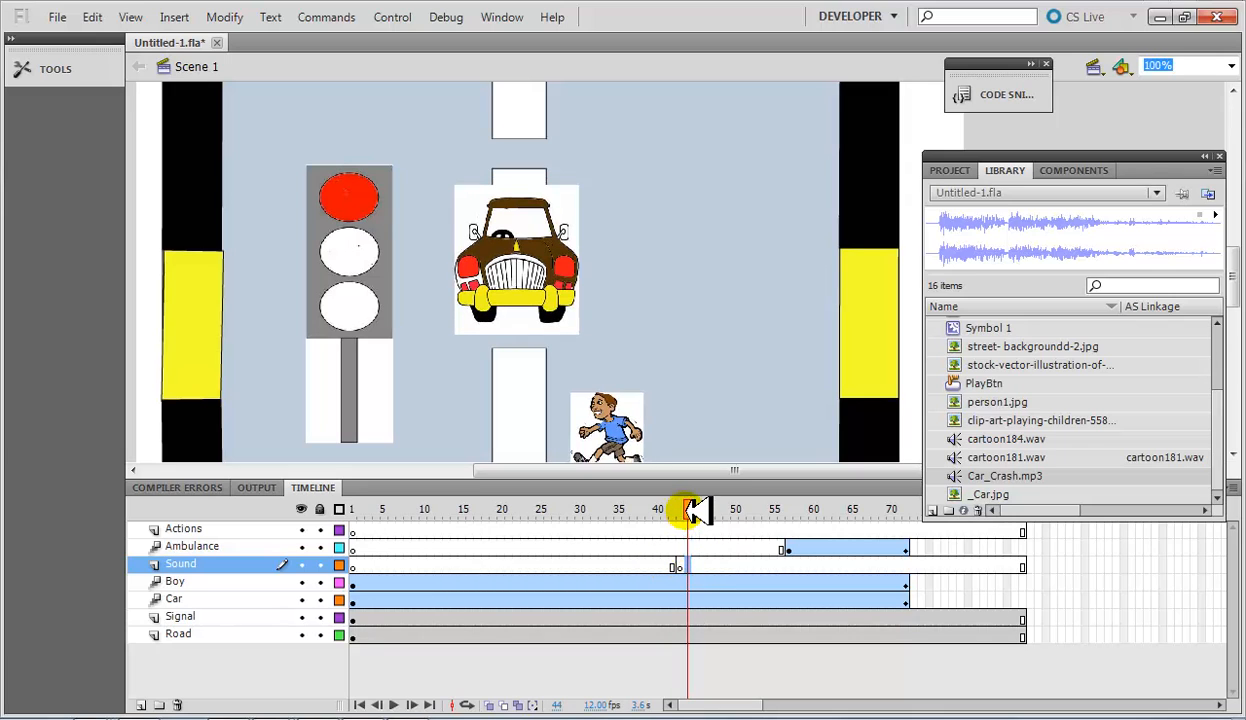
pyautogui.press(',')
pyautogui.press(',')
pyautogui.press(',')
pyautogui.press(',')
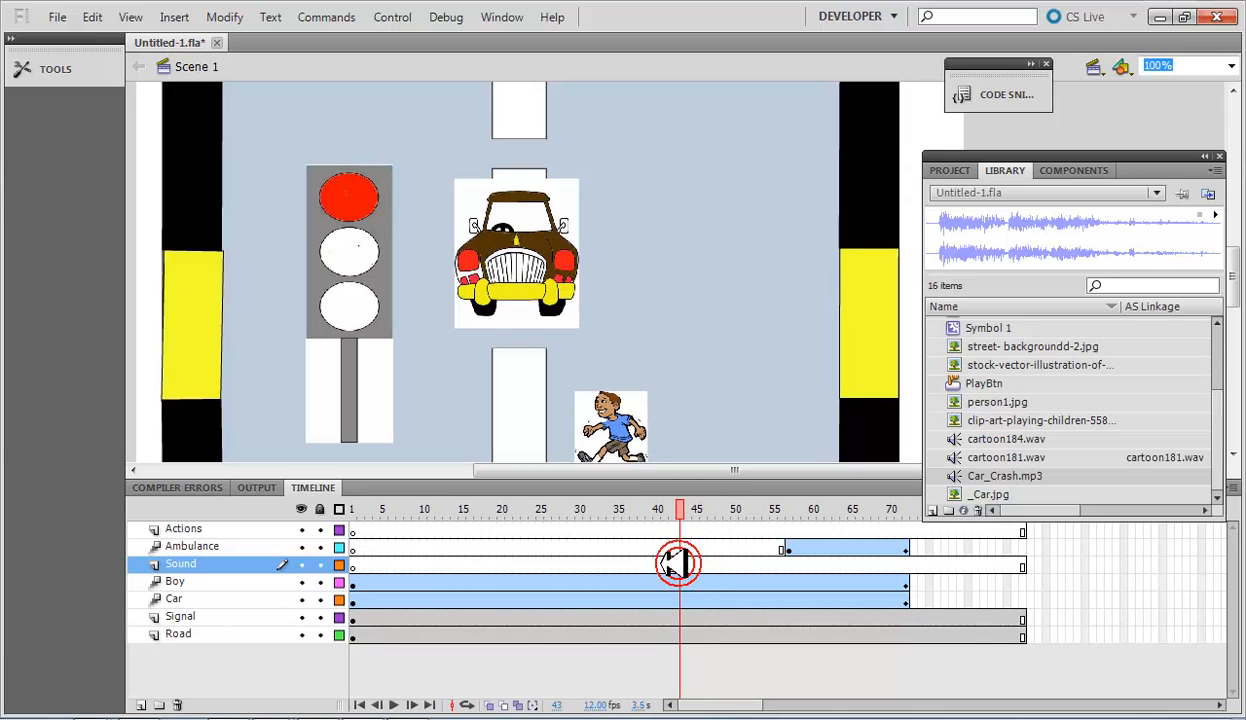
pyautogui.click(682, 564)
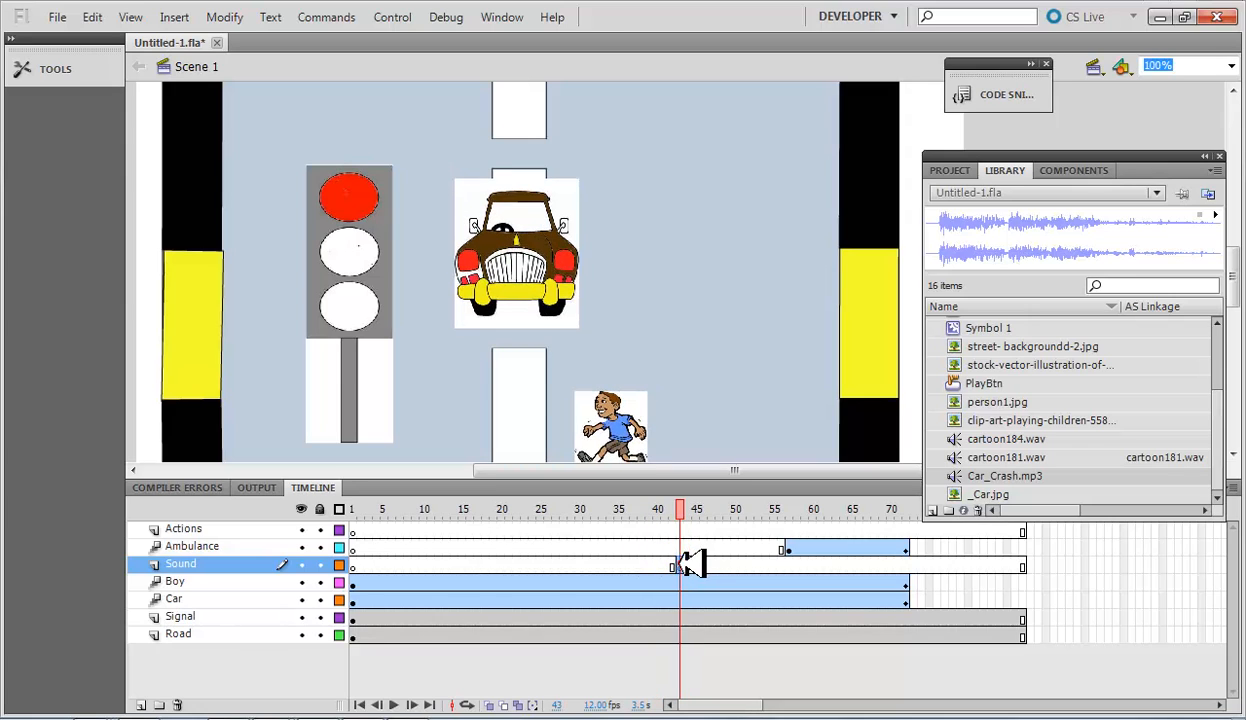
pyautogui.click(666, 566)
pyautogui.click(609, 564)
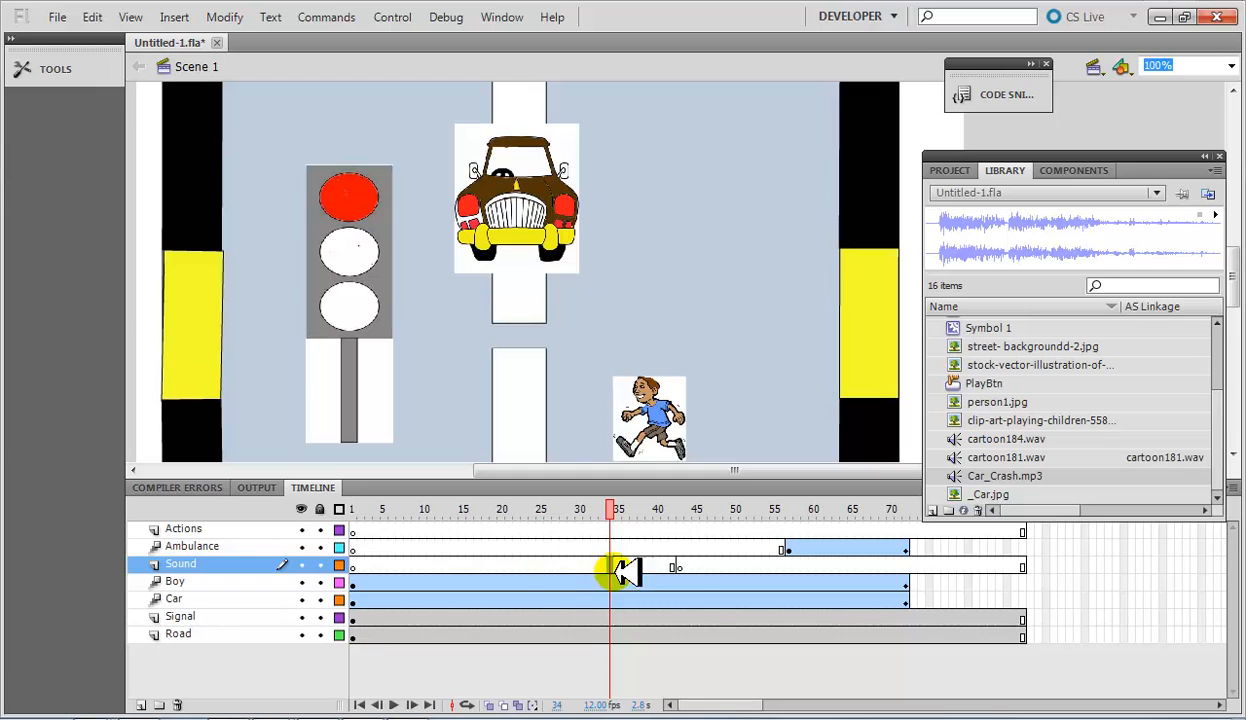
pyautogui.click(680, 566)
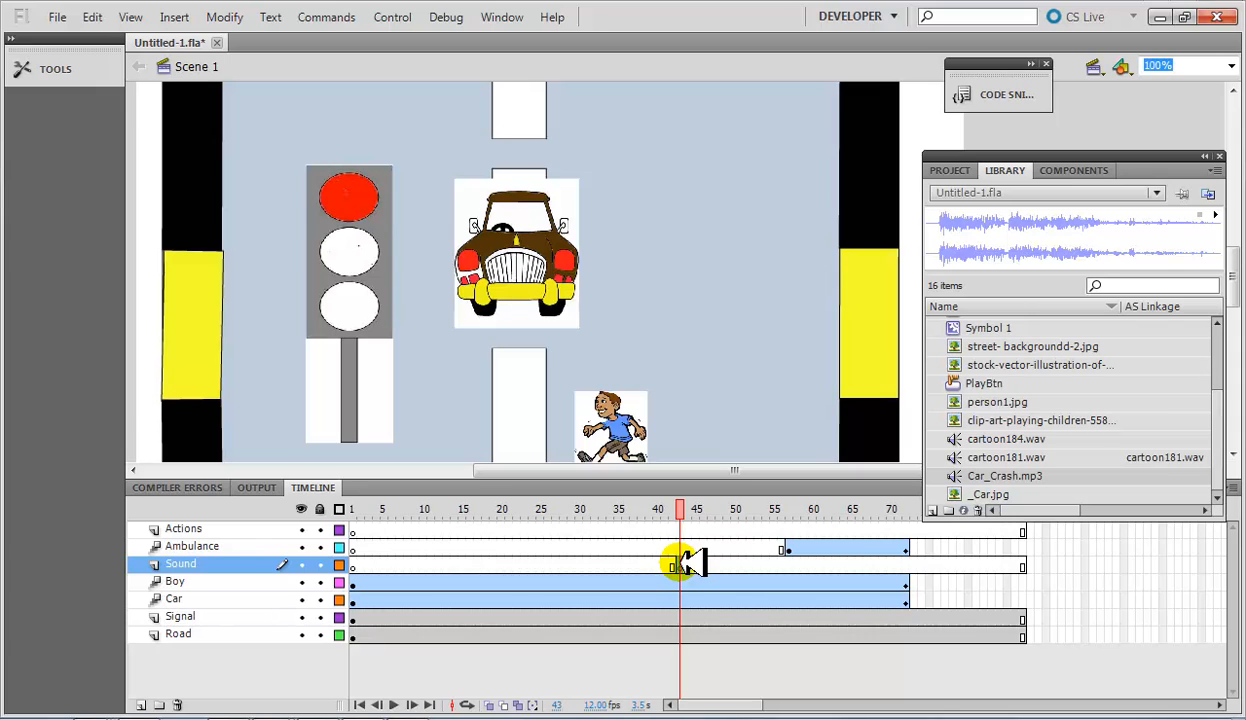
pyautogui.click(697, 567)
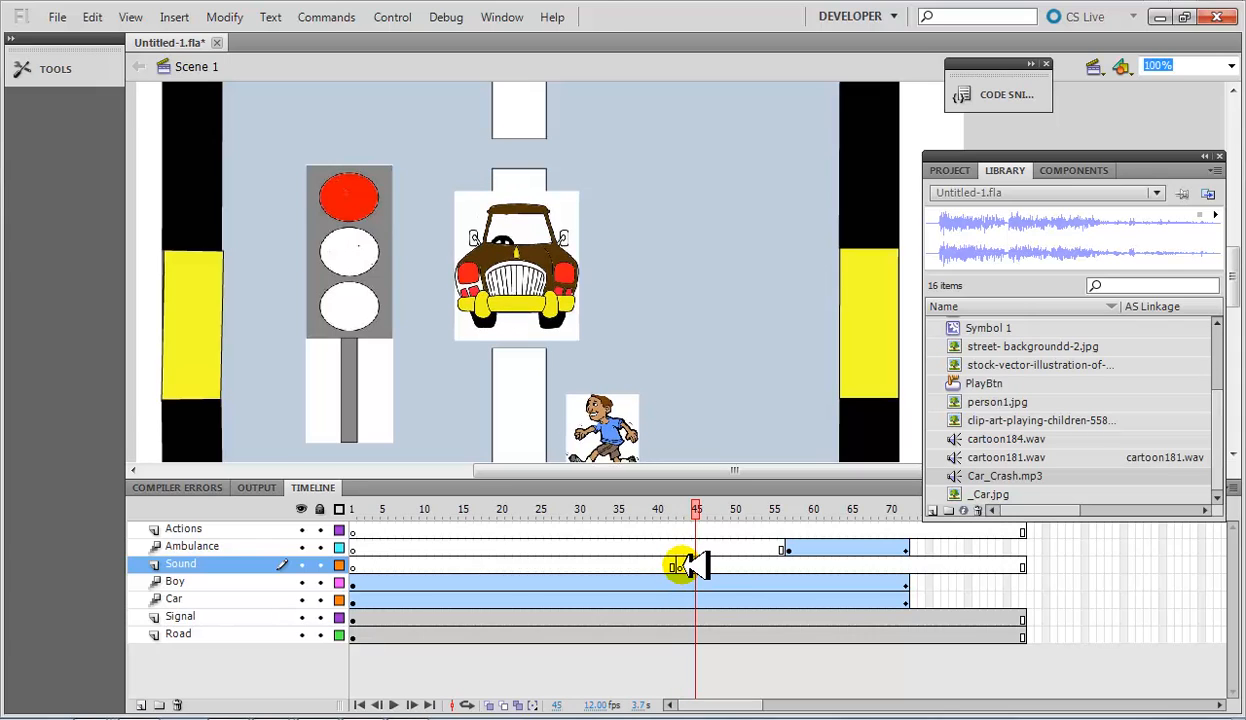
pyautogui.moveTo(707, 566); pyautogui.dragTo(682, 566)
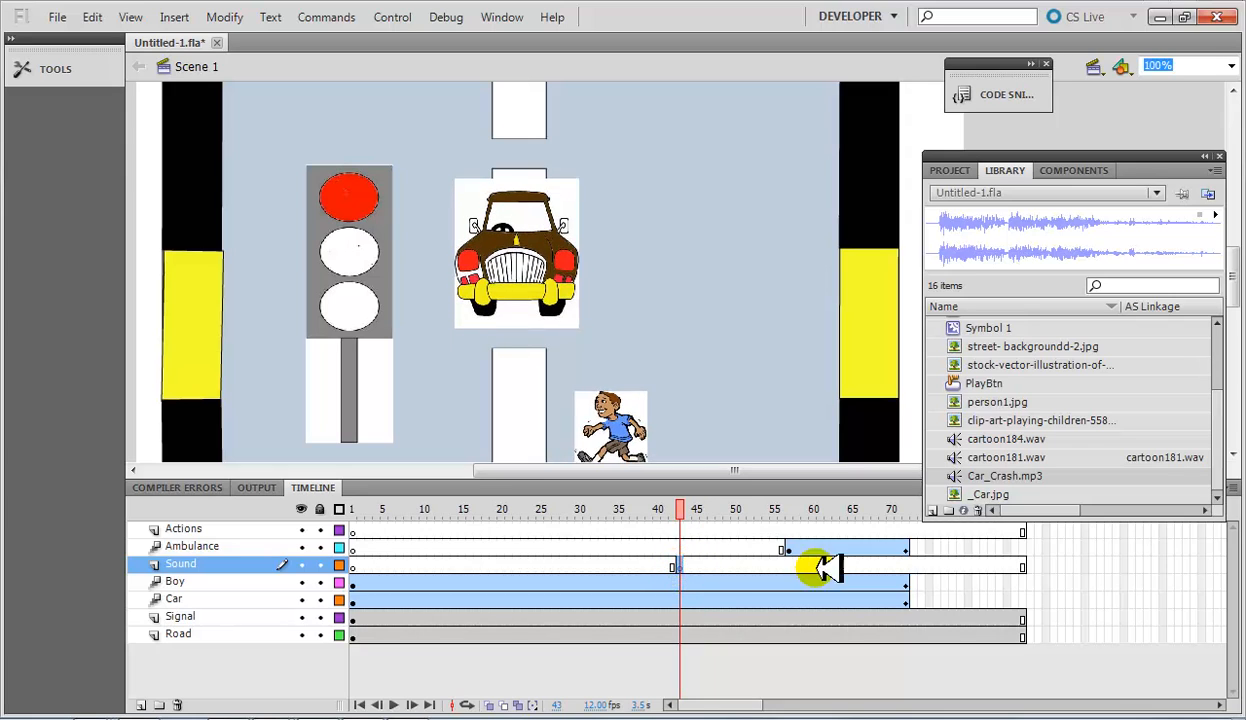
pyautogui.click(1022, 567)
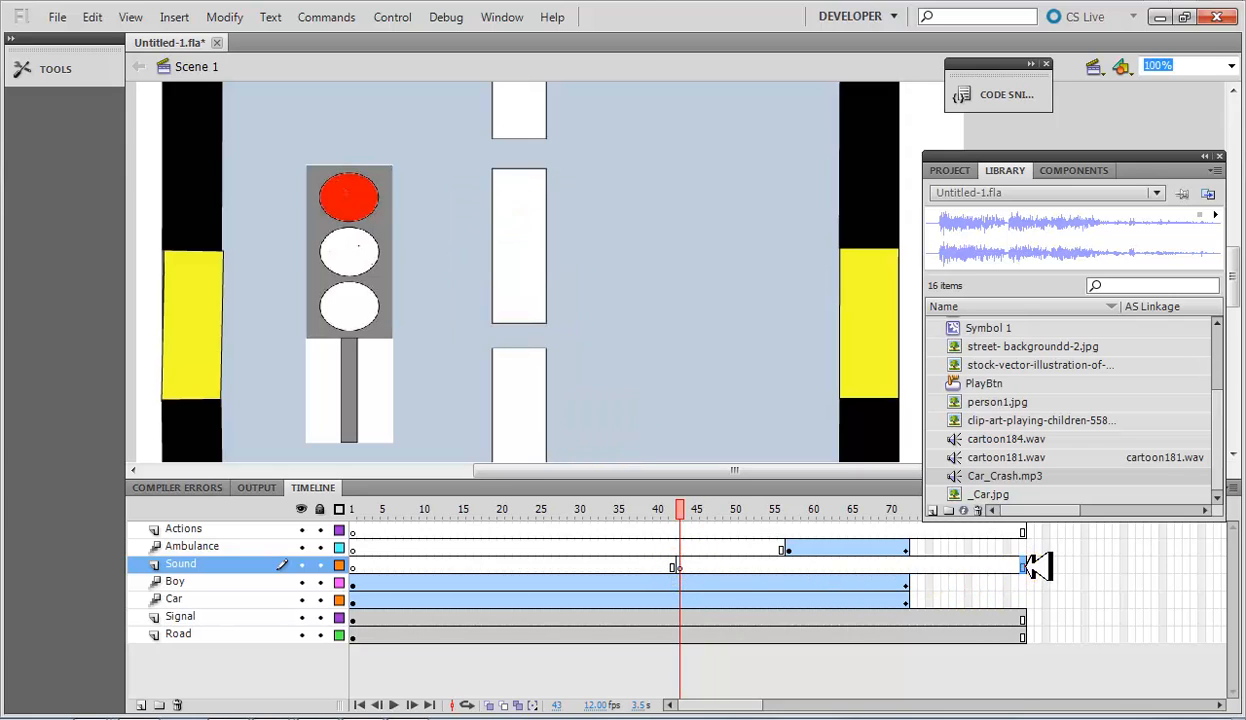
# Place Car_Crash.mp3 from the library on the stage at frame 43 of the Sound layer
pyautogui.click(703, 567)
pyautogui.click(681, 567)
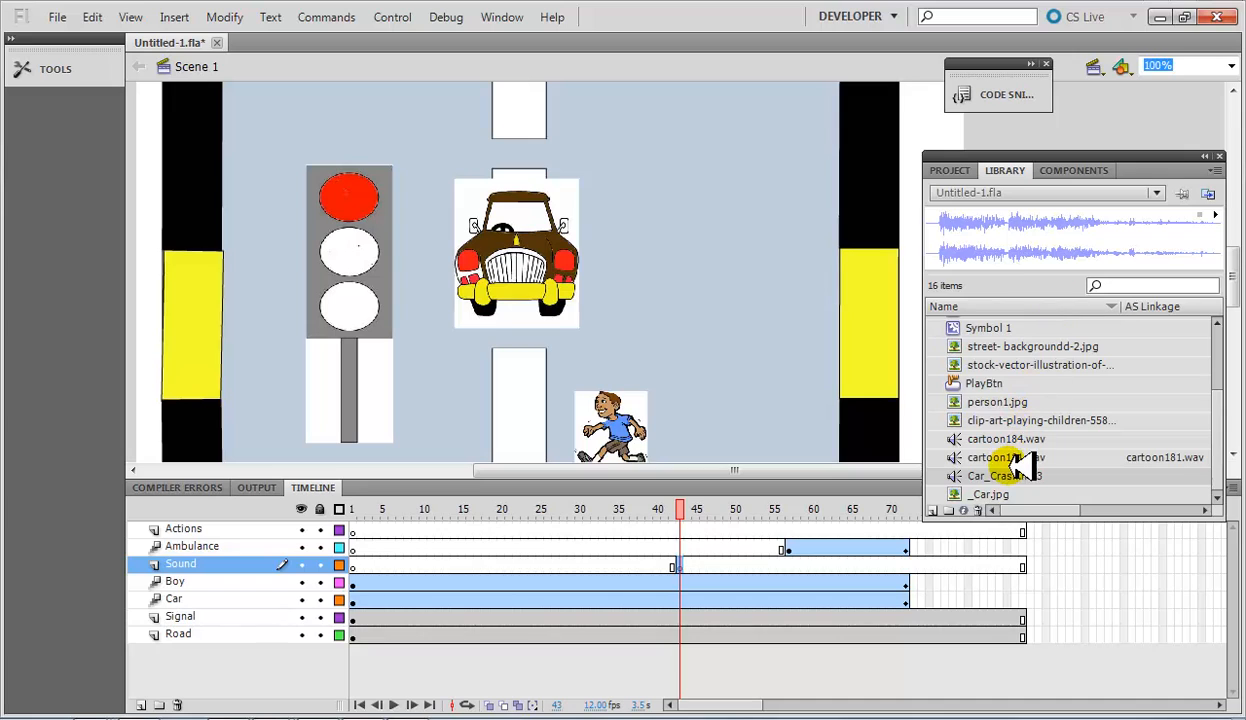
pyautogui.moveTo(1032, 476); pyautogui.dragTo(528, 220)
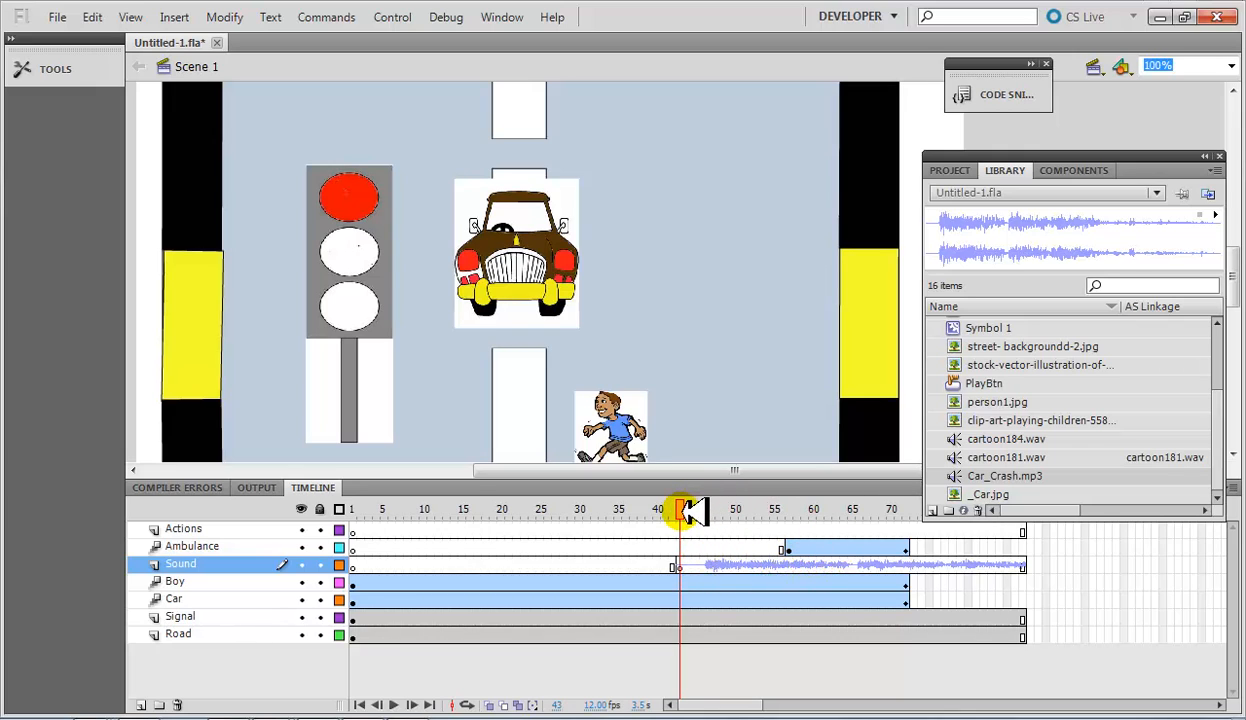
# Test the movie to check the crash sound against the animation, and close the preview
pyautogui.moveTo(690, 509); pyautogui.dragTo(664, 509)
pyautogui.hotkey('ctrl', 'Return')
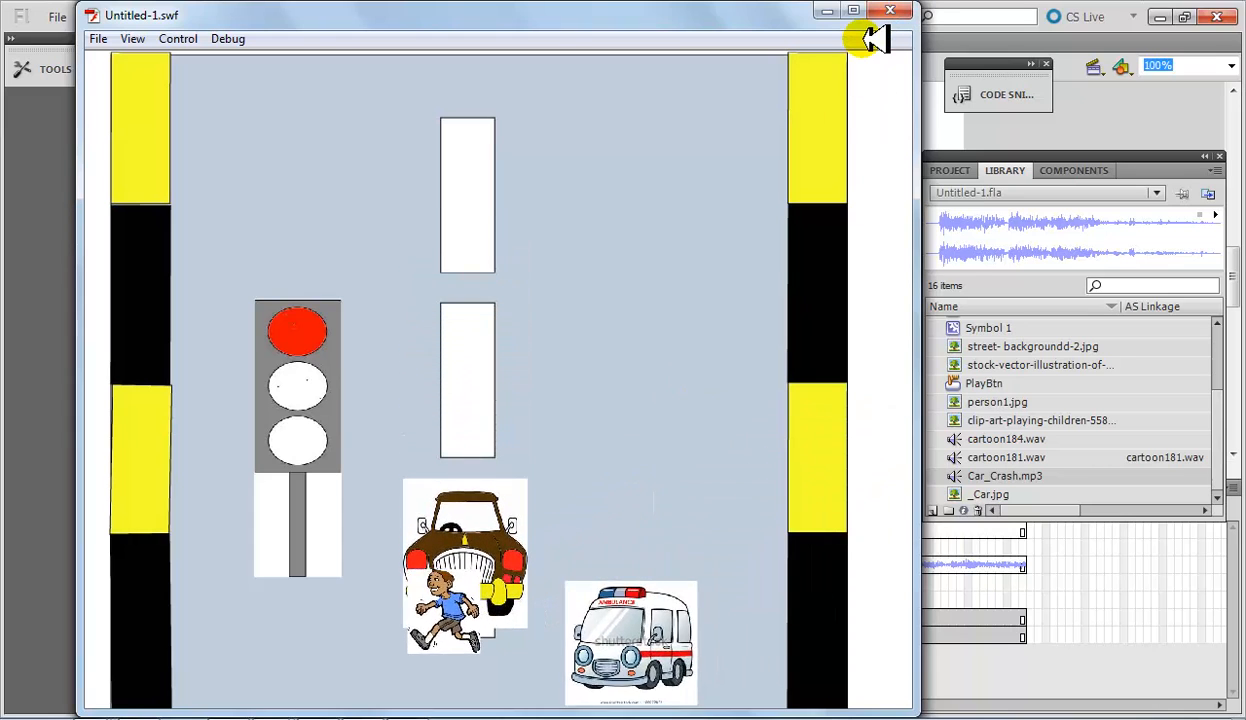
pyautogui.click(893, 10)
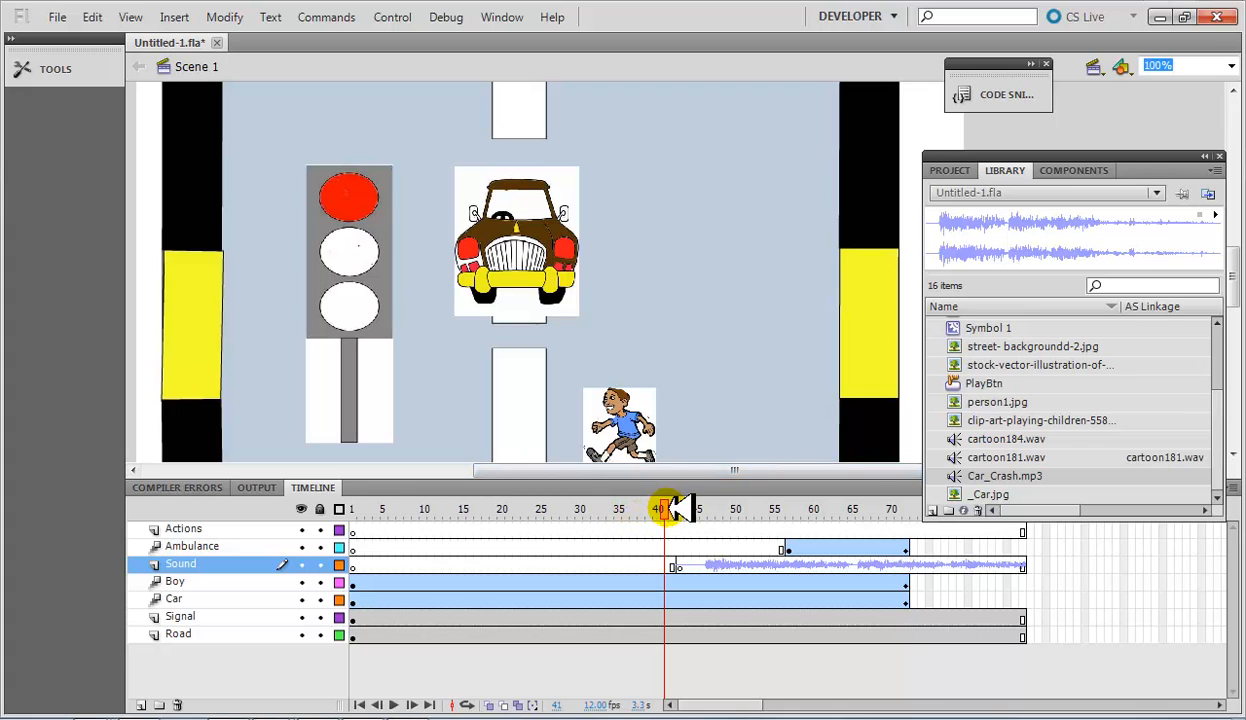
# Select the frames of all layers and shift them five frames later, so the animation starts at frame 6
pyautogui.moveTo(673, 508); pyautogui.dragTo(364, 489)
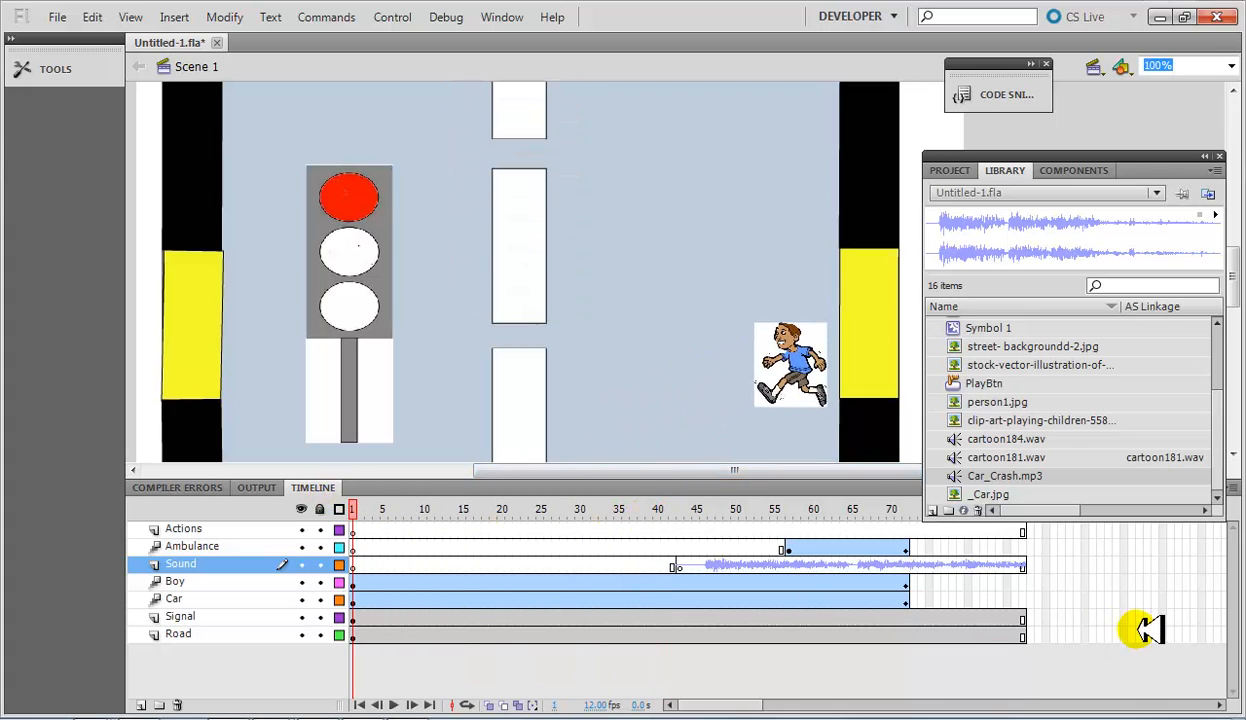
pyautogui.click(1050, 636)
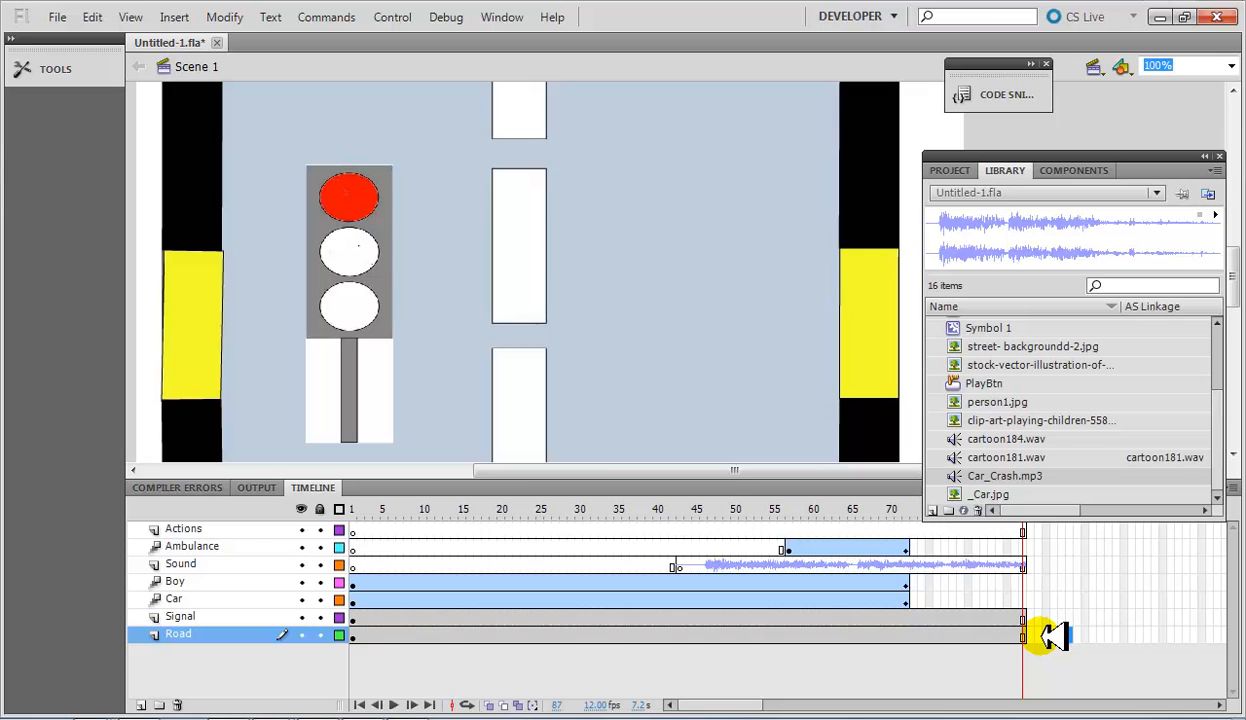
pyautogui.moveTo(1050, 636); pyautogui.dragTo(300, 495)
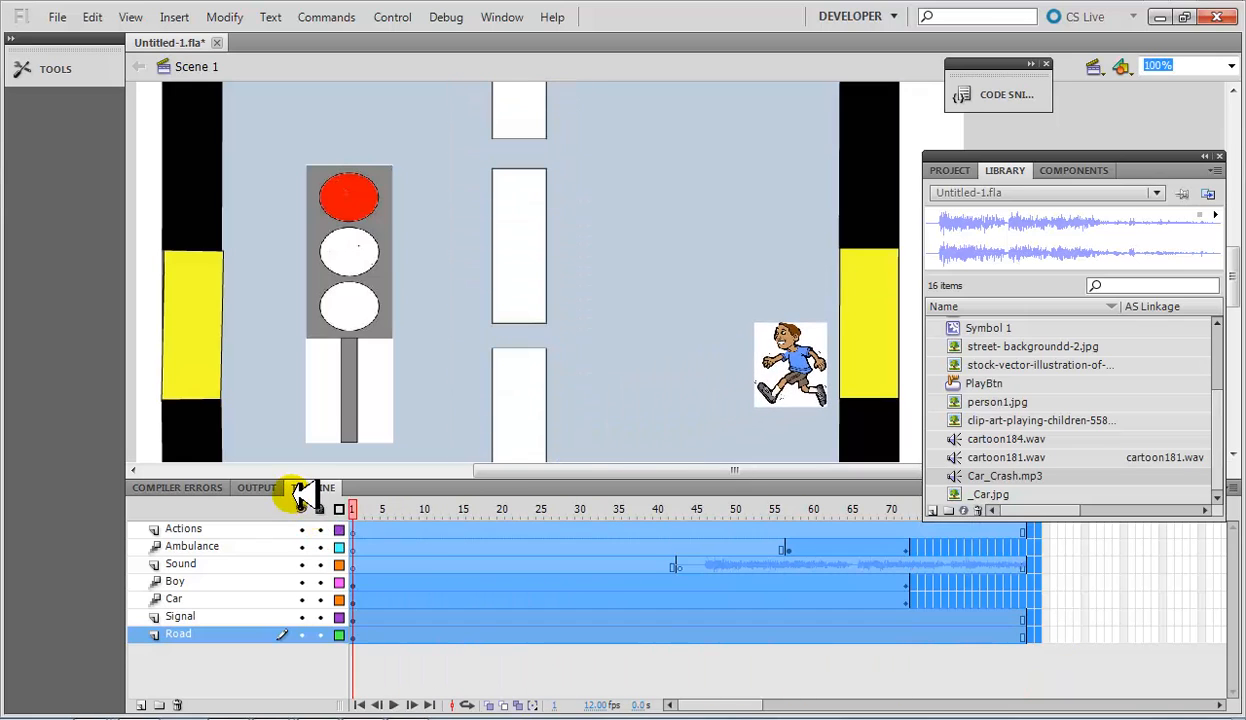
pyautogui.moveTo(401, 544); pyautogui.dragTo(450, 541)
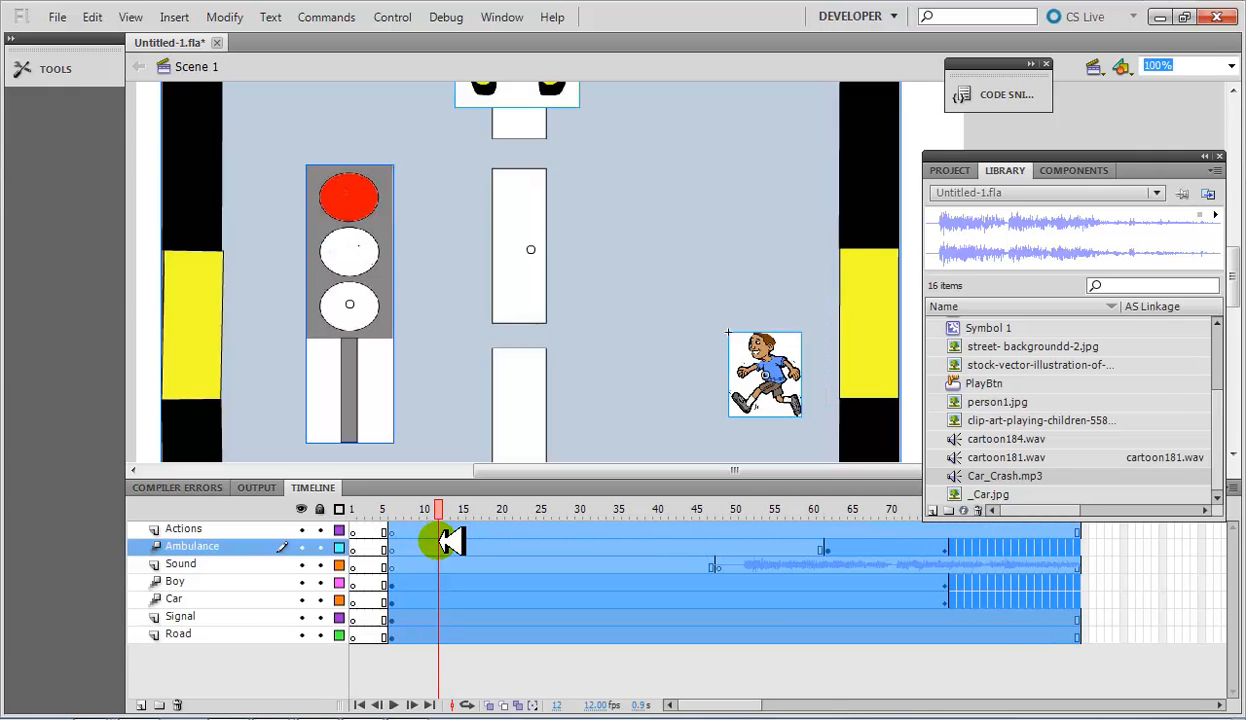
# Examine the blank frames 1 to 5 on the layers and the animation's starting frame 6
pyautogui.click(356, 529)
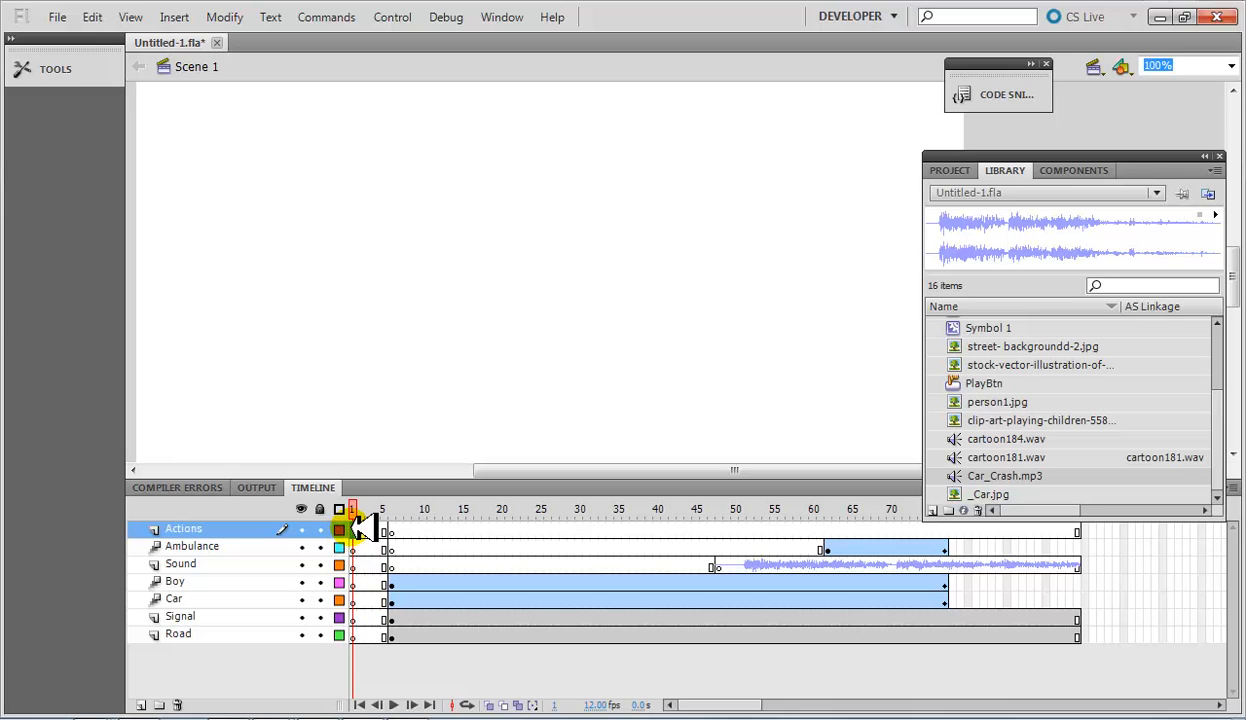
pyautogui.moveTo(370, 529); pyautogui.dragTo(381, 630)
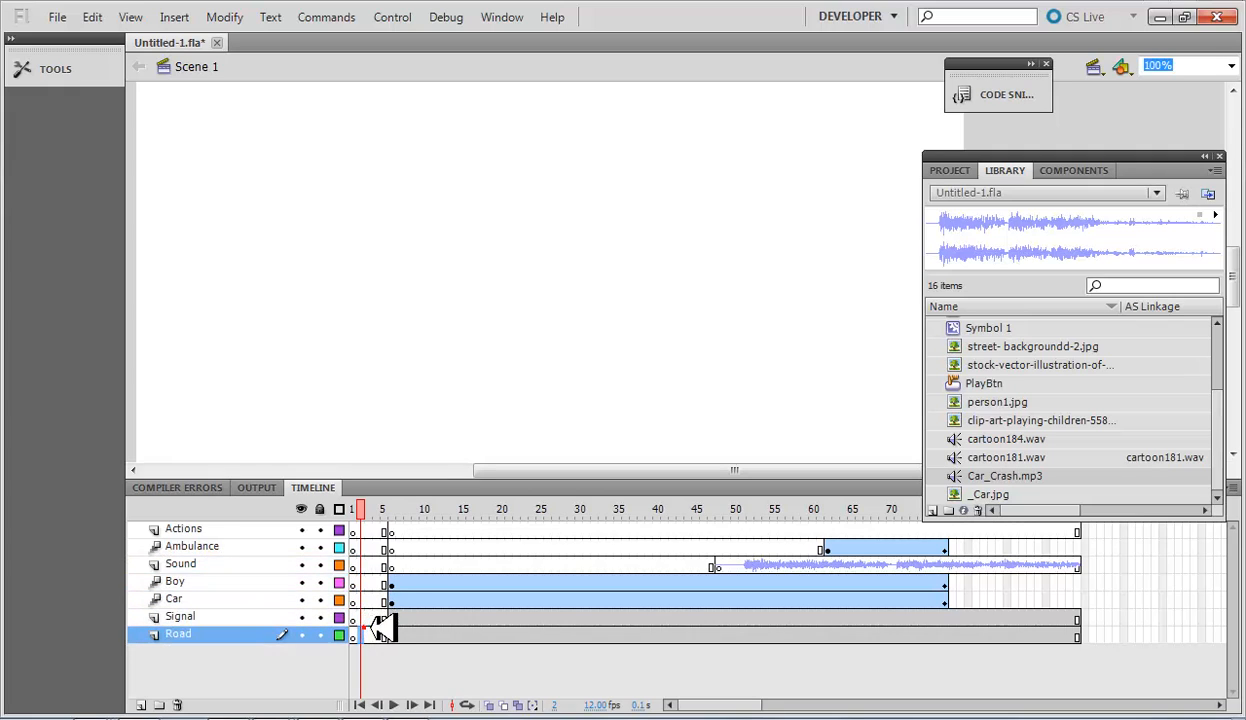
pyautogui.click(398, 530)
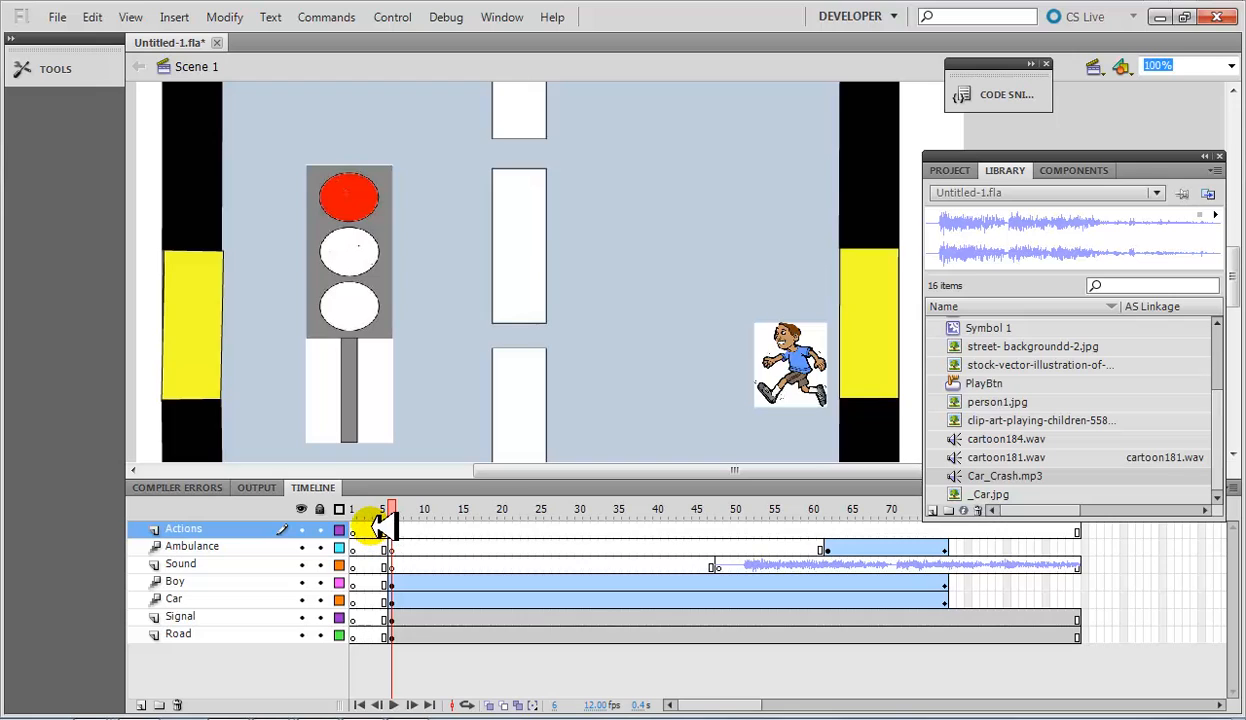
pyautogui.click(369, 525)
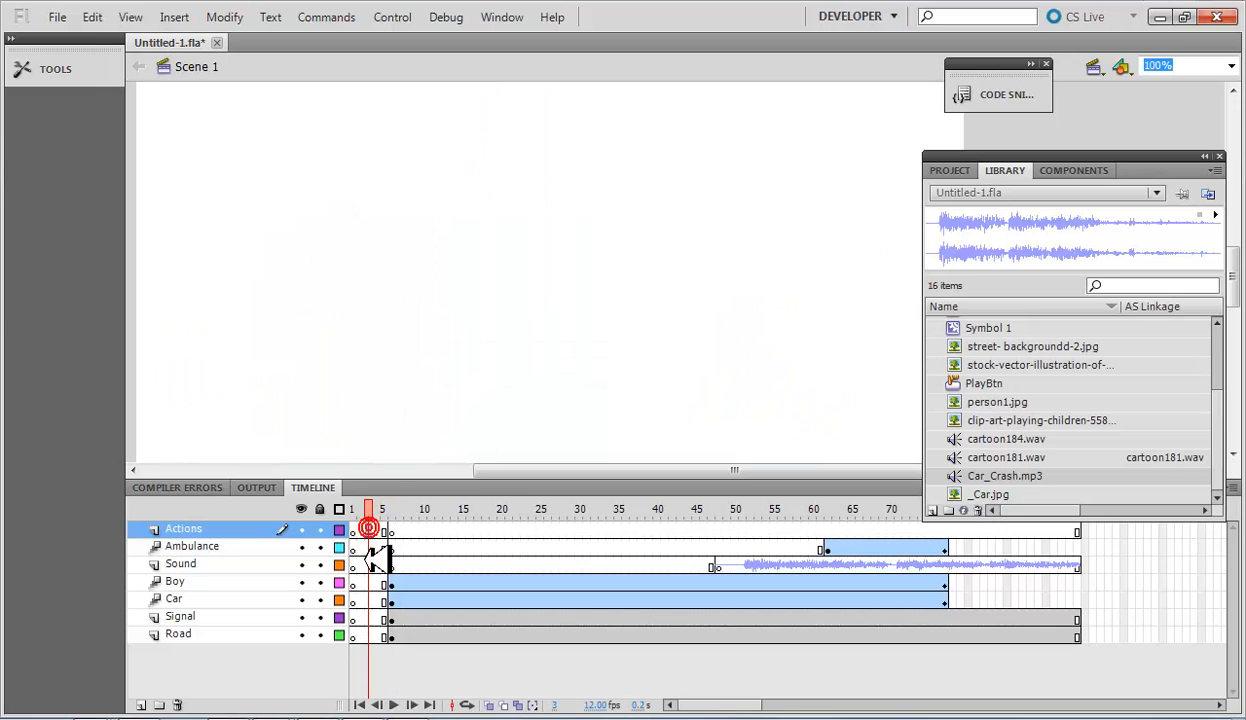
pyautogui.click(360, 566)
pyautogui.click(355, 583)
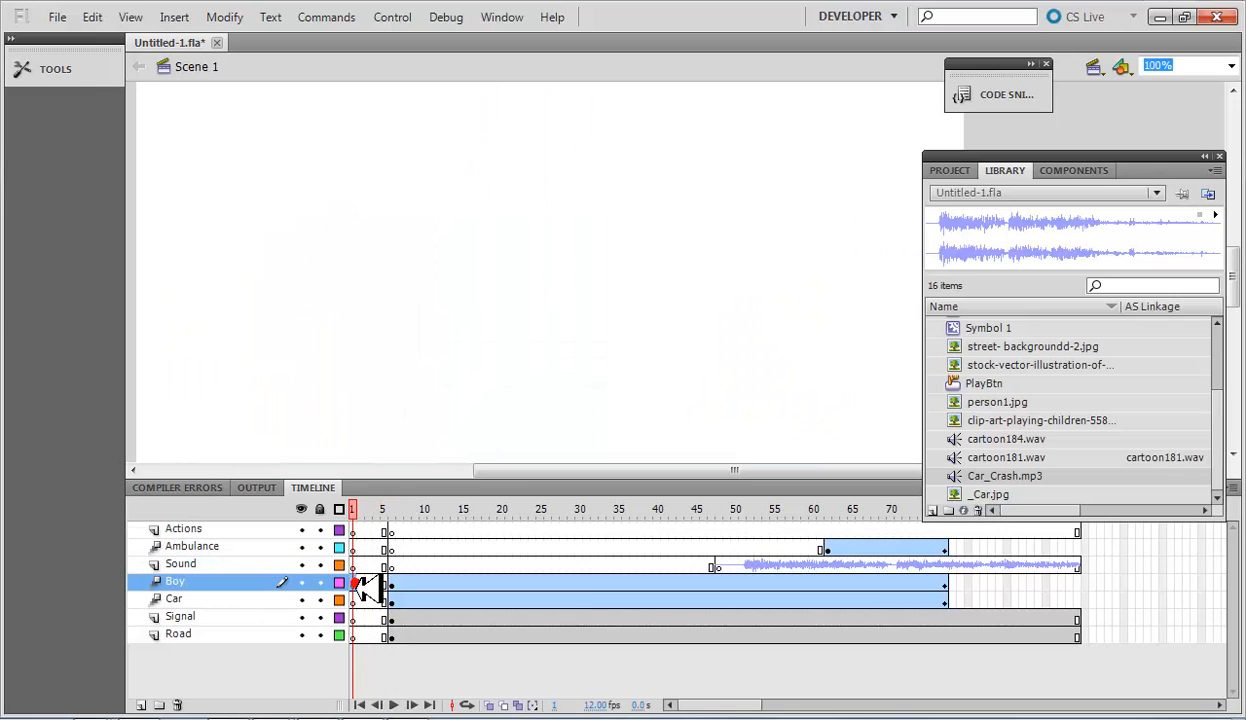
pyautogui.click(356, 530)
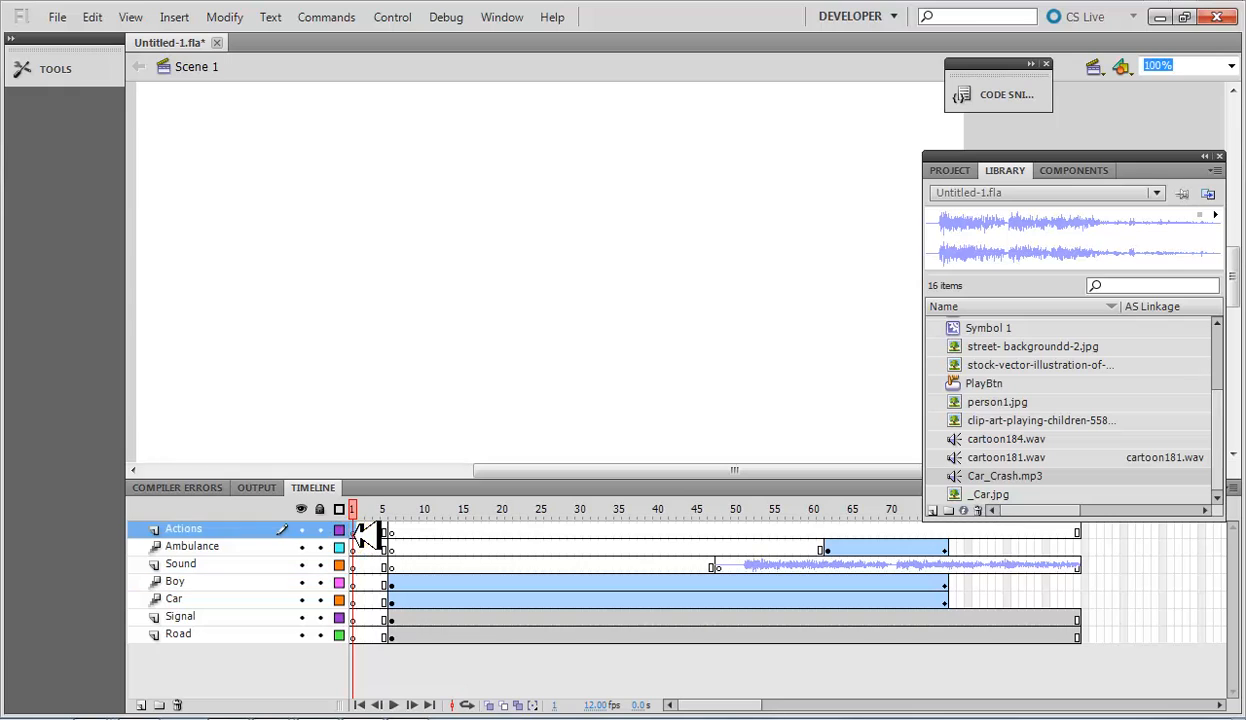
# Test the scene to watch how it plays with the blank opening frames, and close the preview
pyautogui.click(405, 18)
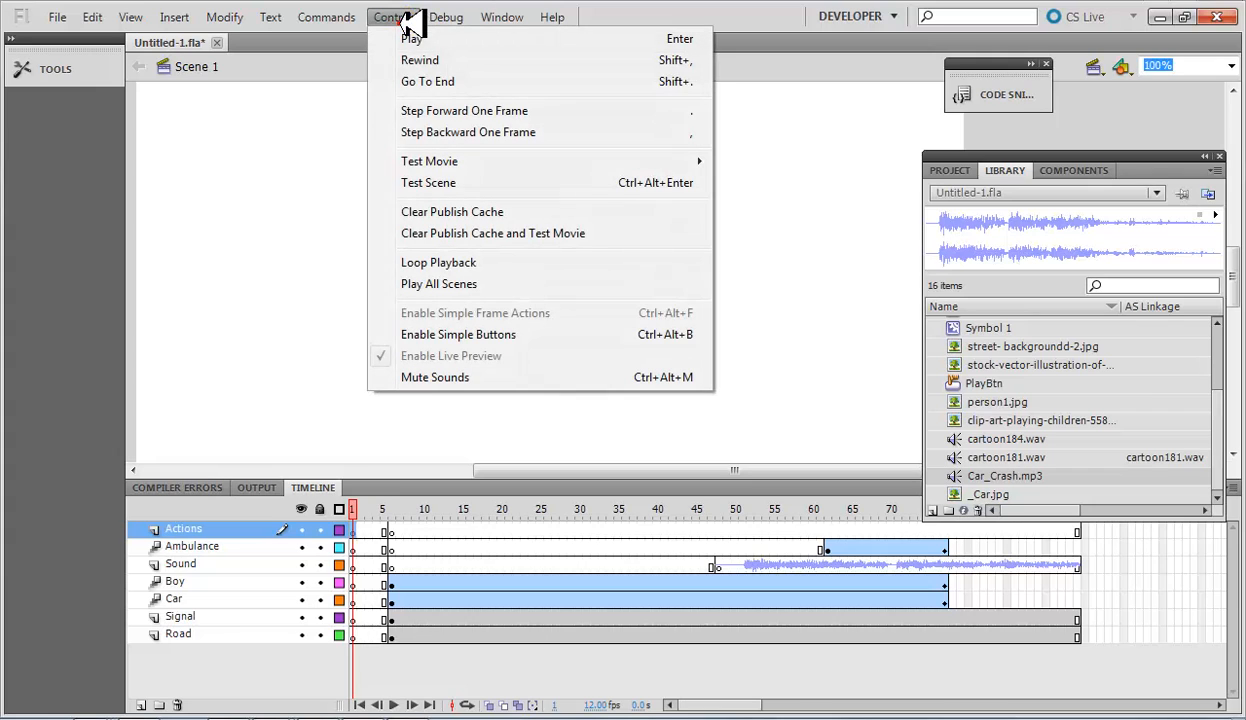
pyautogui.click(440, 184)
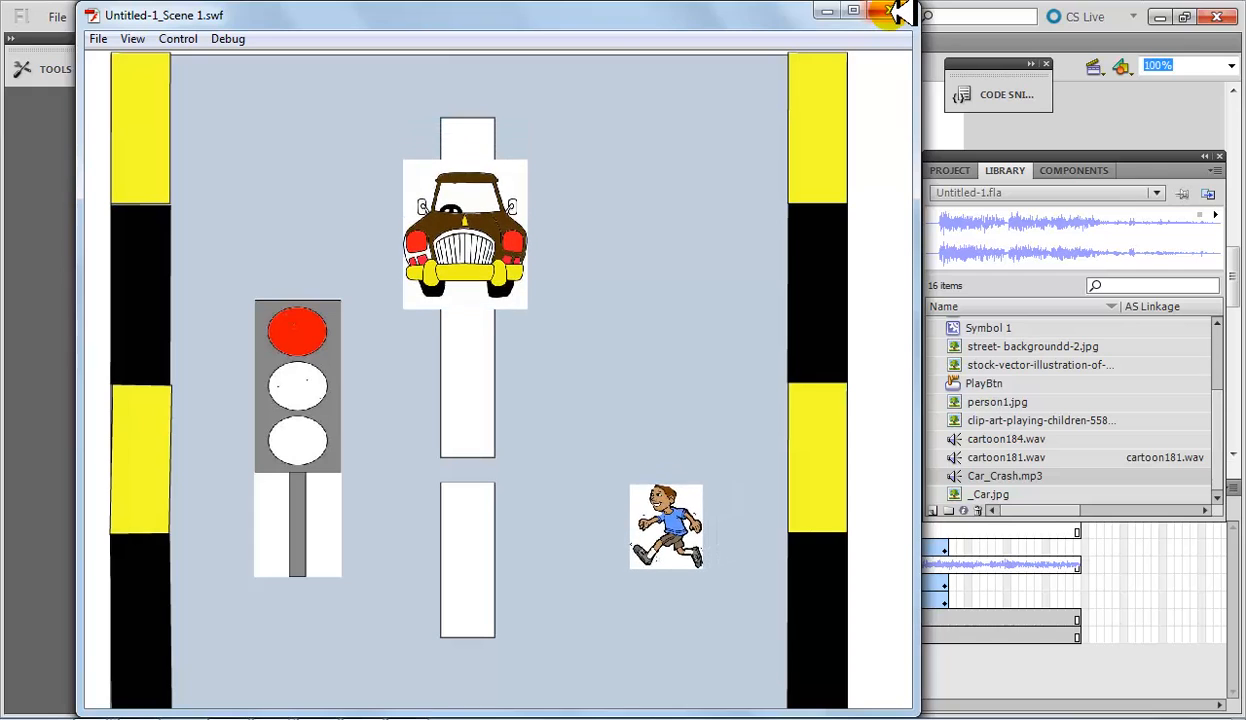
pyautogui.click(889, 12)
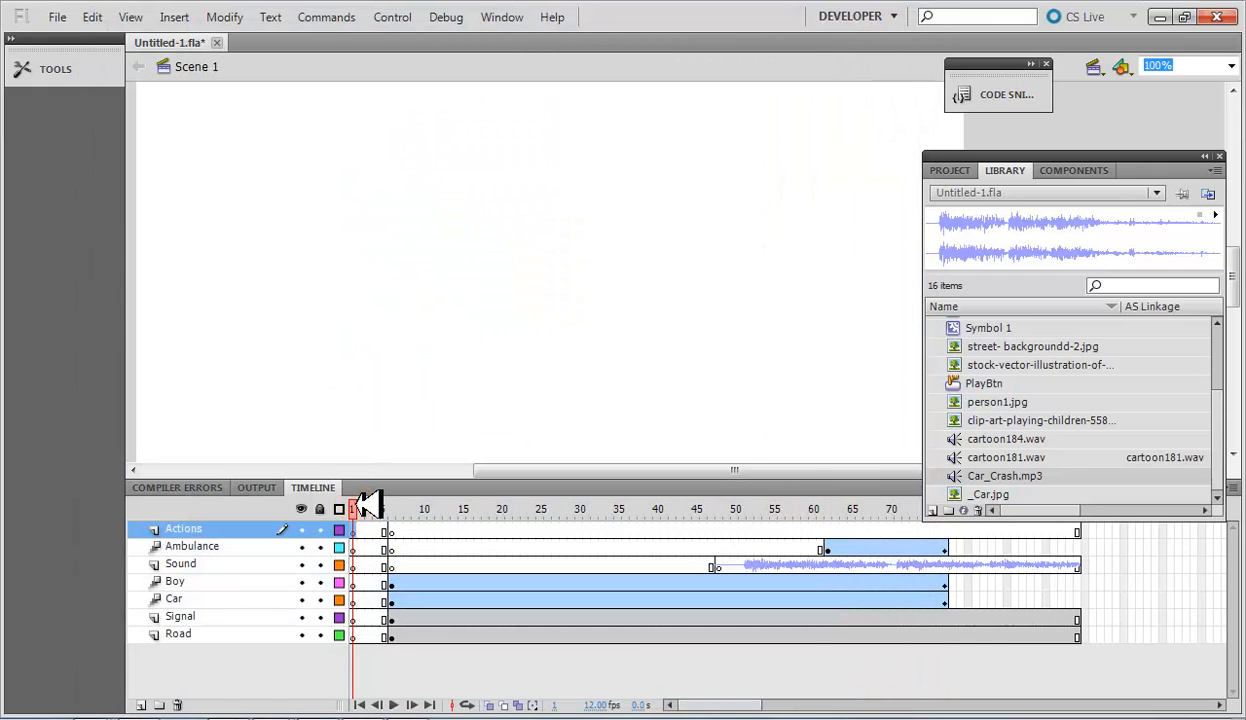
# Create a new symbol of type Button named playButton
pyautogui.moveTo(350, 507)
pyautogui.mouseDown()
pyautogui.moveTo(441, 506)
pyautogui.moveTo(355, 506)
pyautogui.mouseUp()
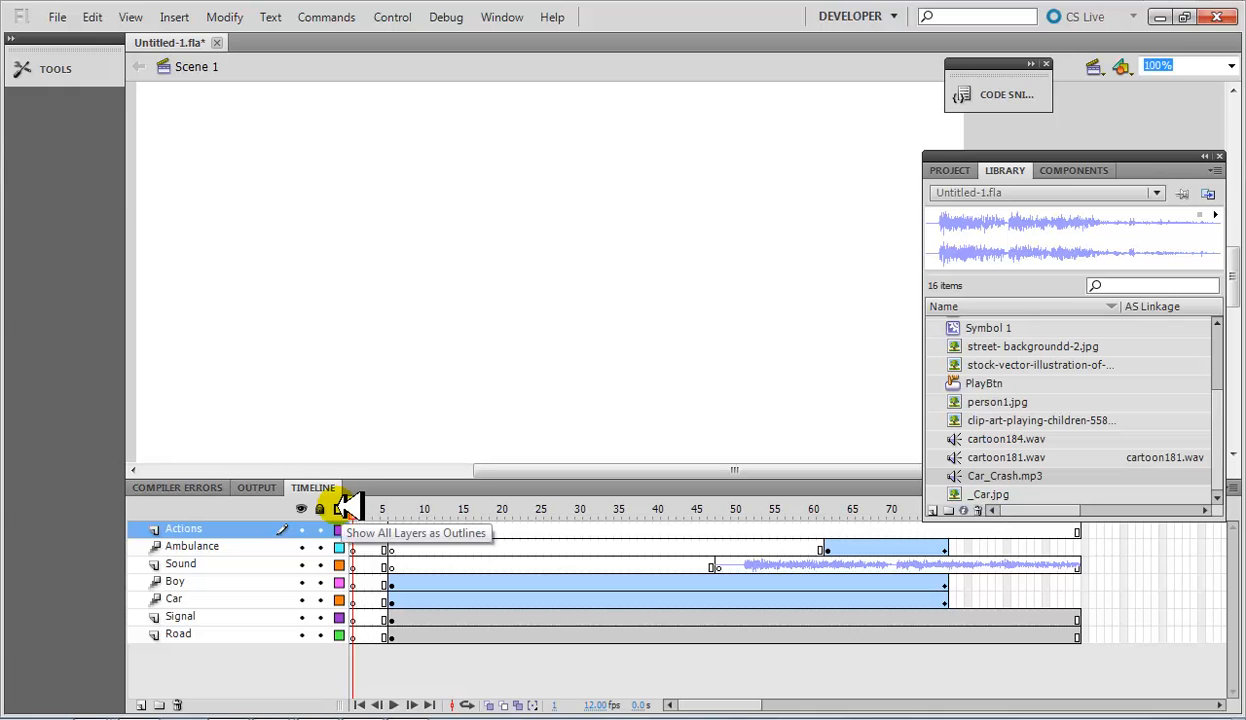
pyautogui.click(360, 546)
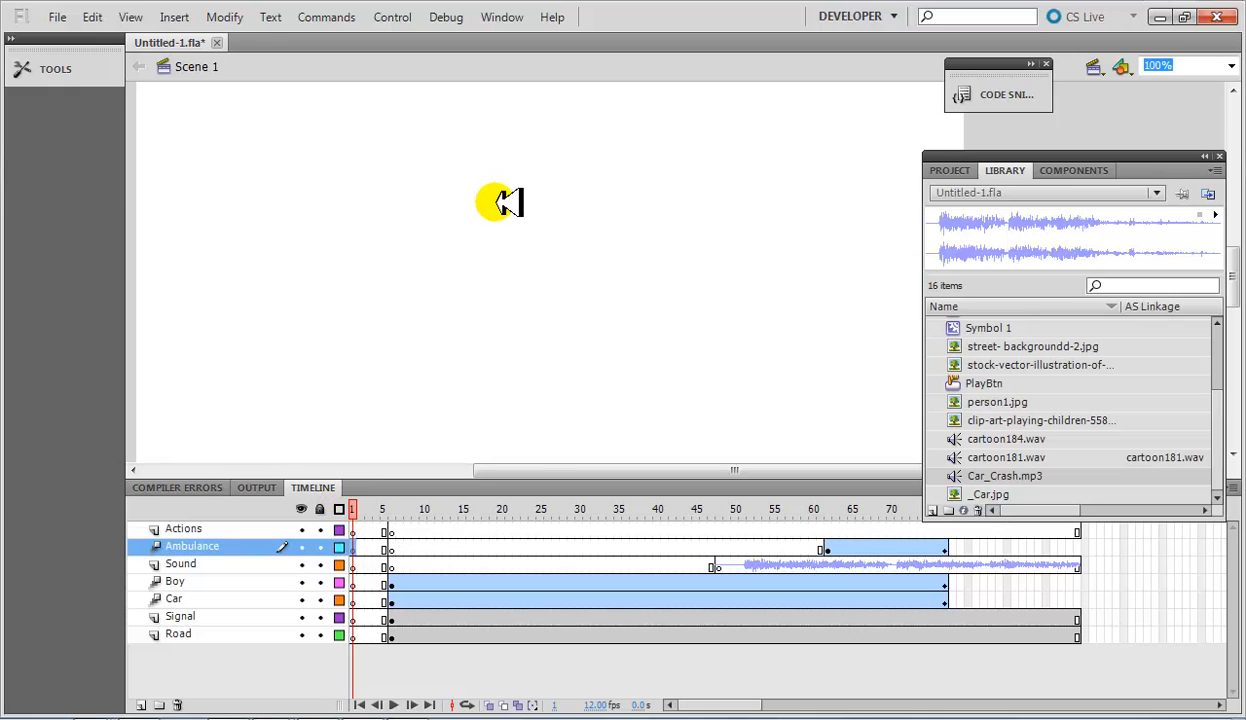
pyautogui.click(174, 17)
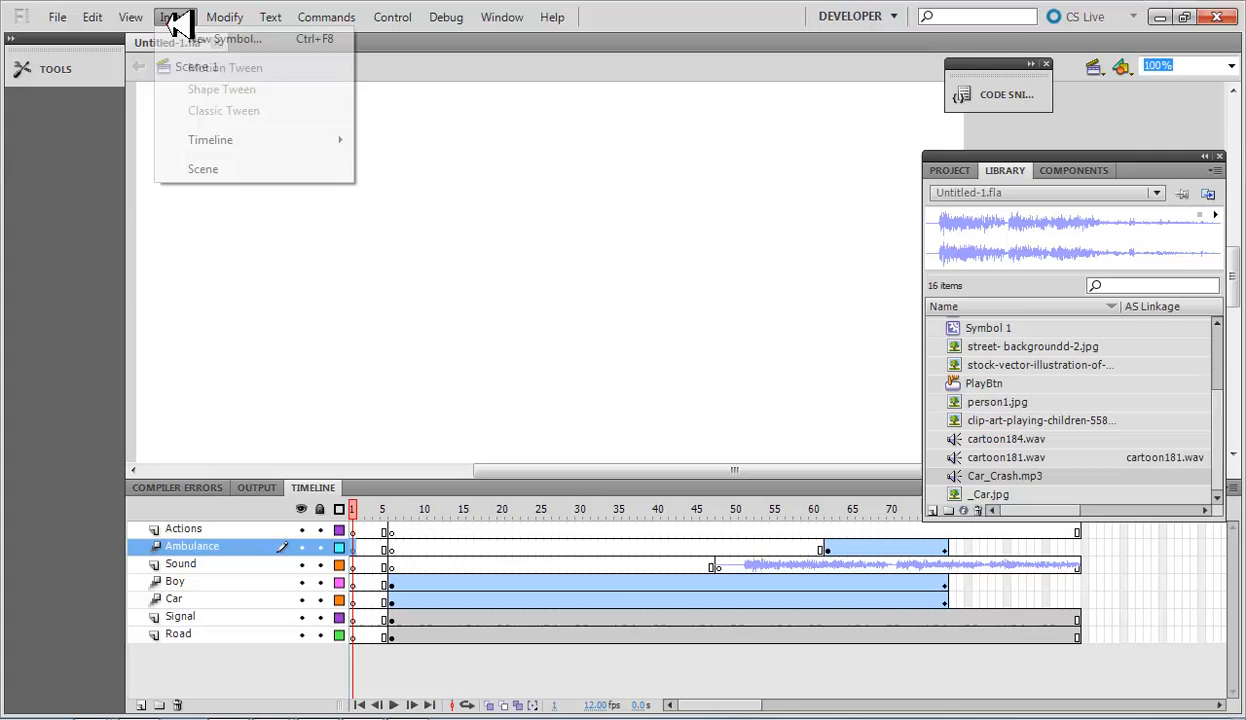
pyautogui.click(238, 36)
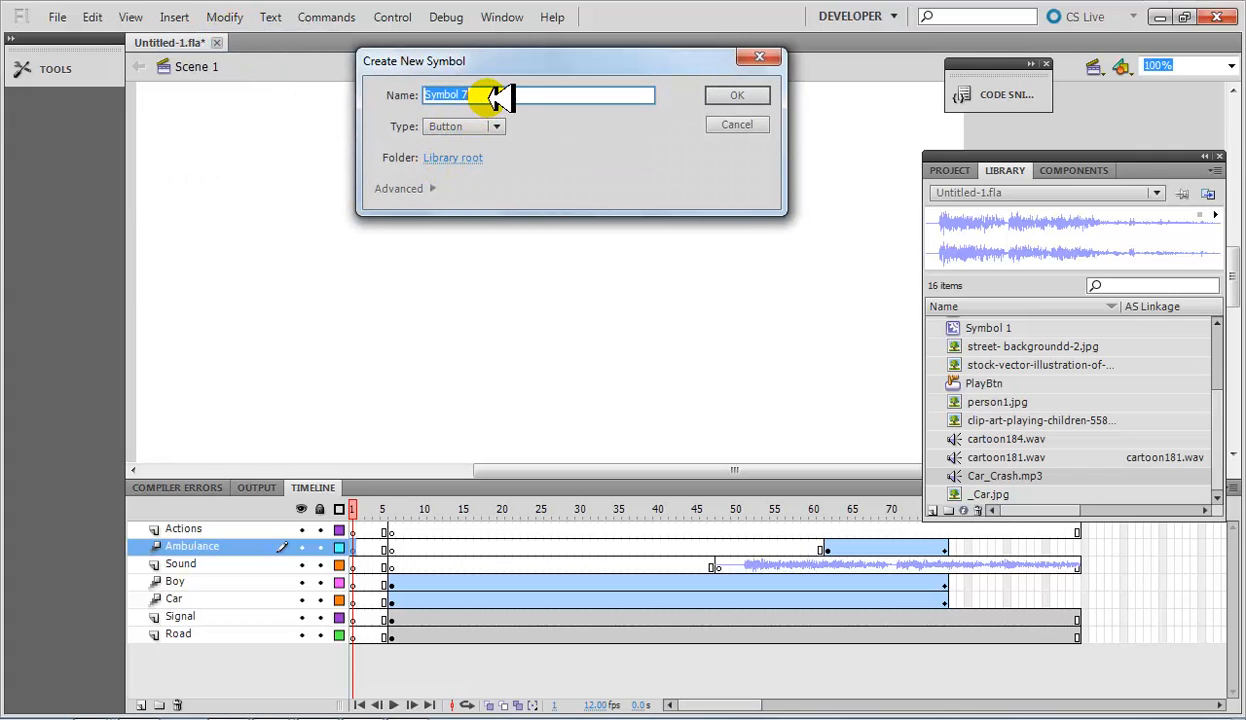
pyautogui.write('playButto')
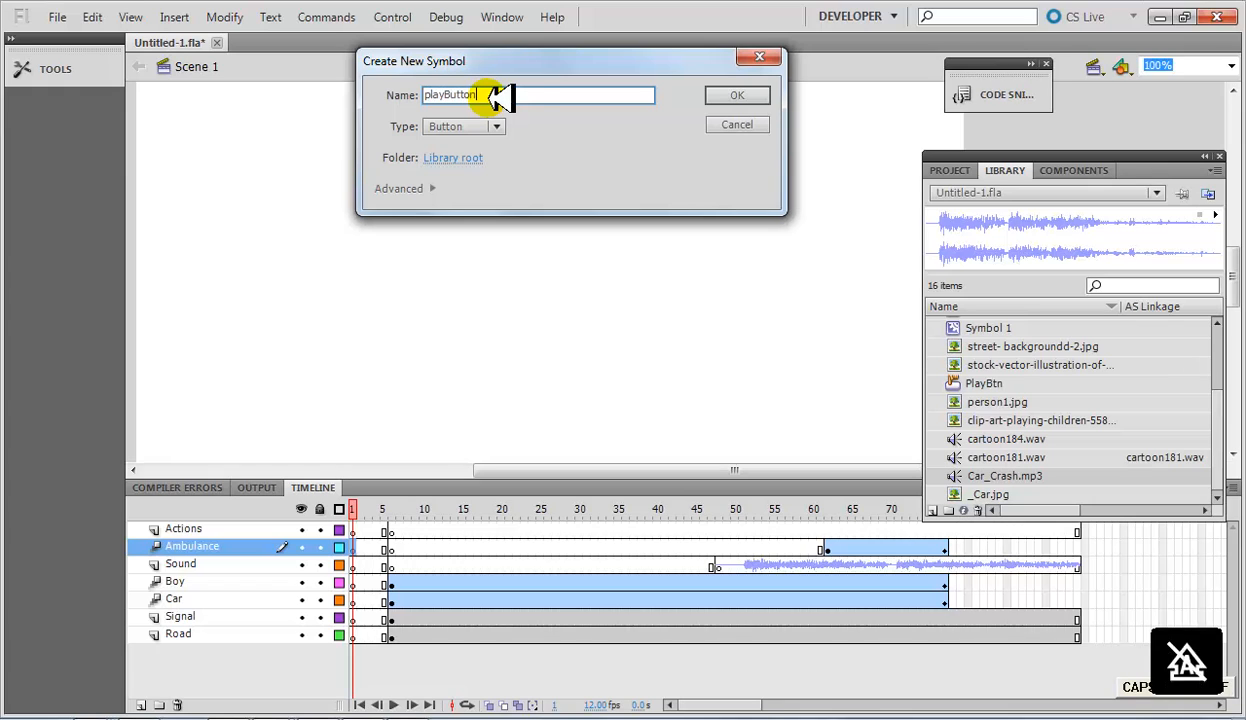
pyautogui.write('n')
pyautogui.click(742, 95)
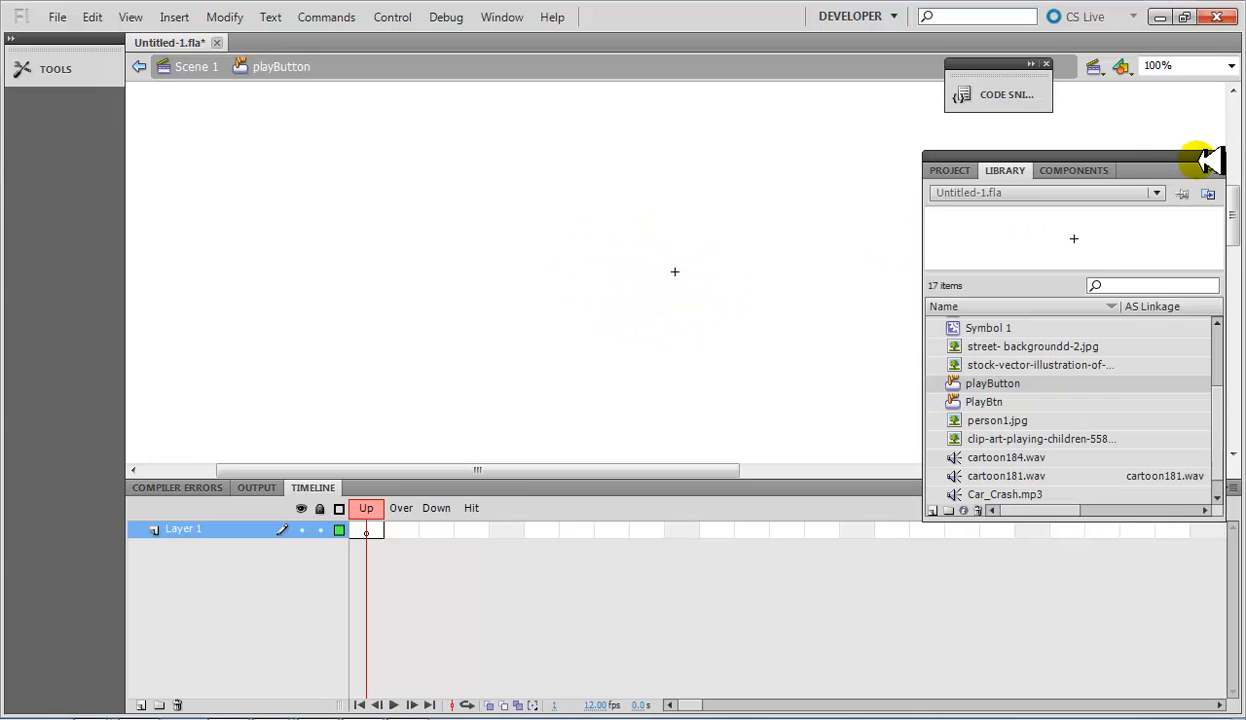
# Activate the Text tool for the button's Up state and set both the stroke and fill colours to red
pyautogui.moveTo(1179, 153); pyautogui.dragTo(1142, 158)
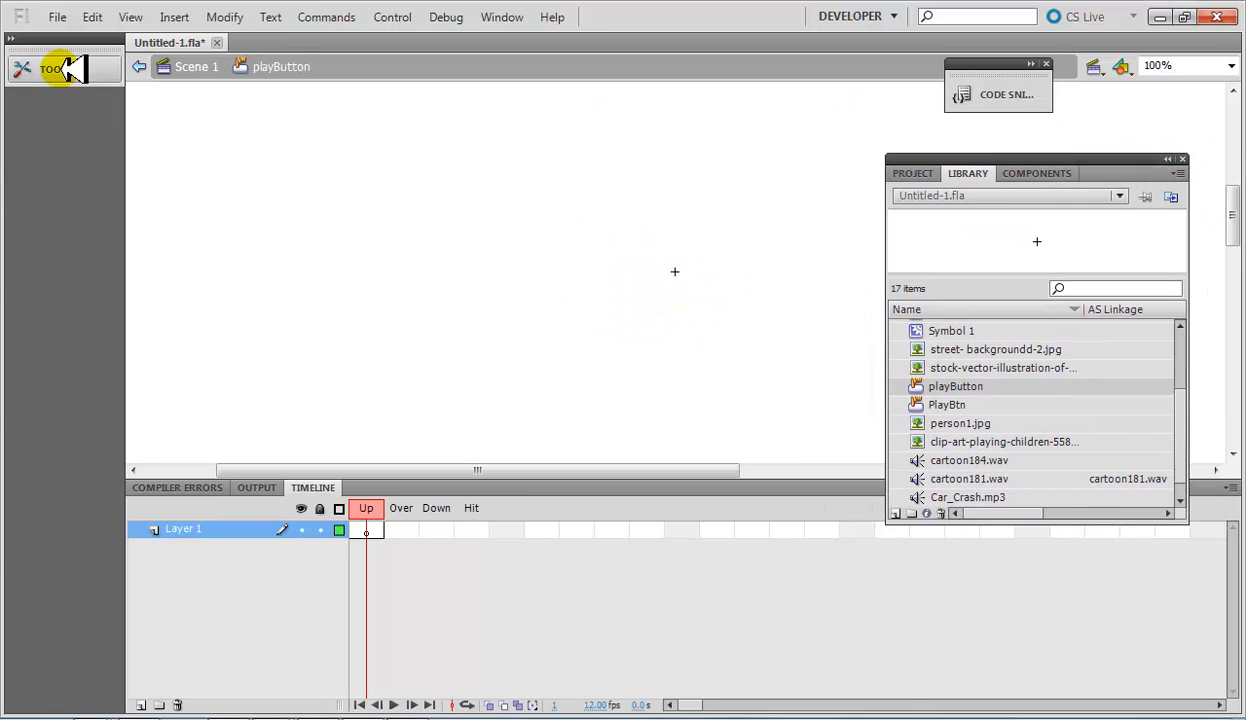
pyautogui.click(67, 68)
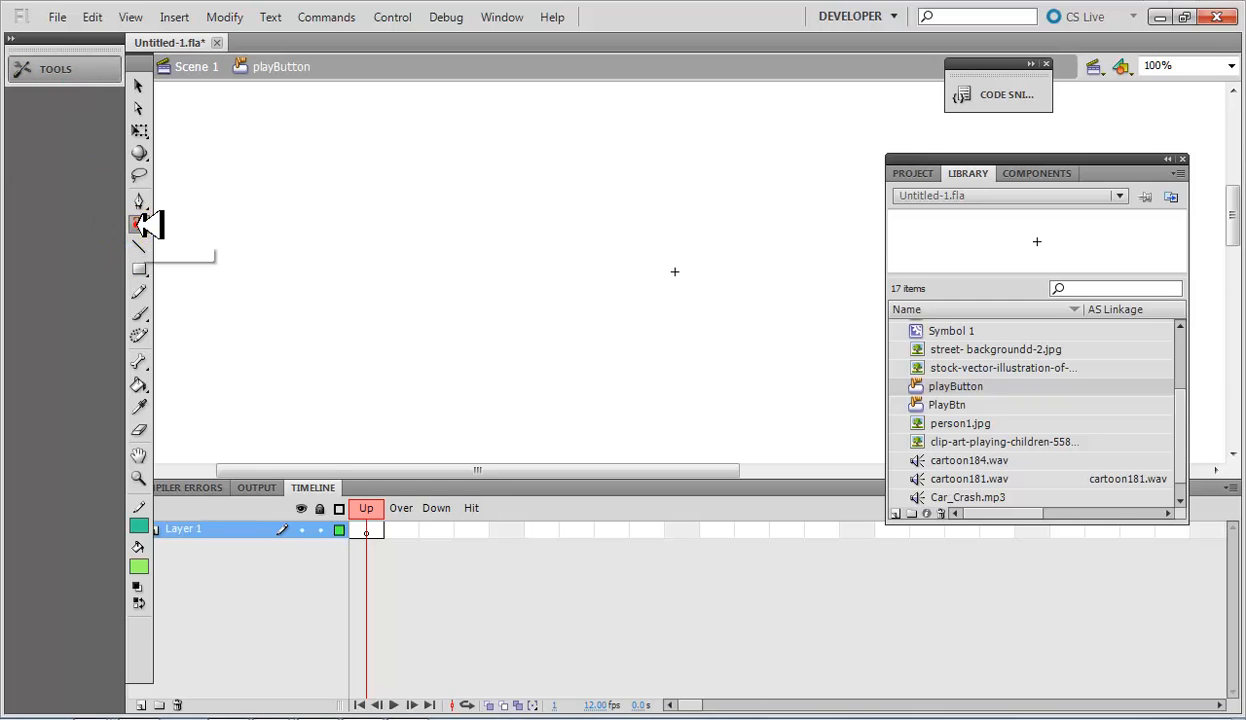
pyautogui.click(141, 224)
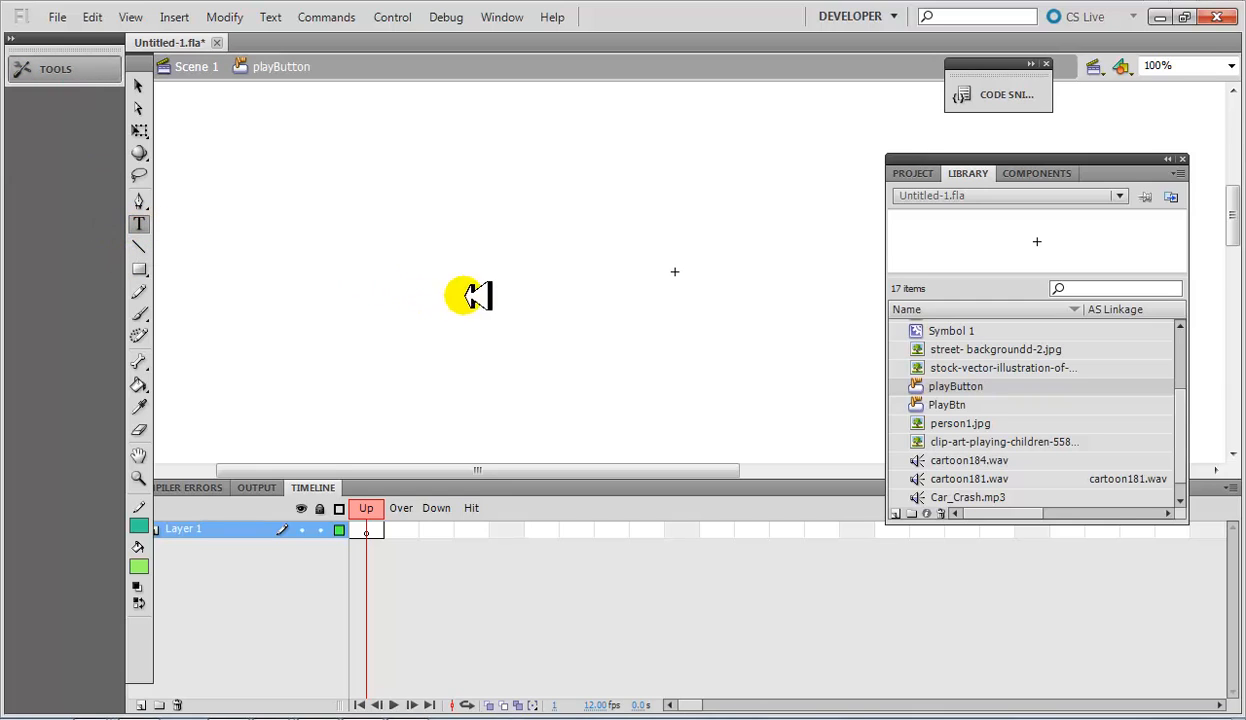
pyautogui.click(139, 526)
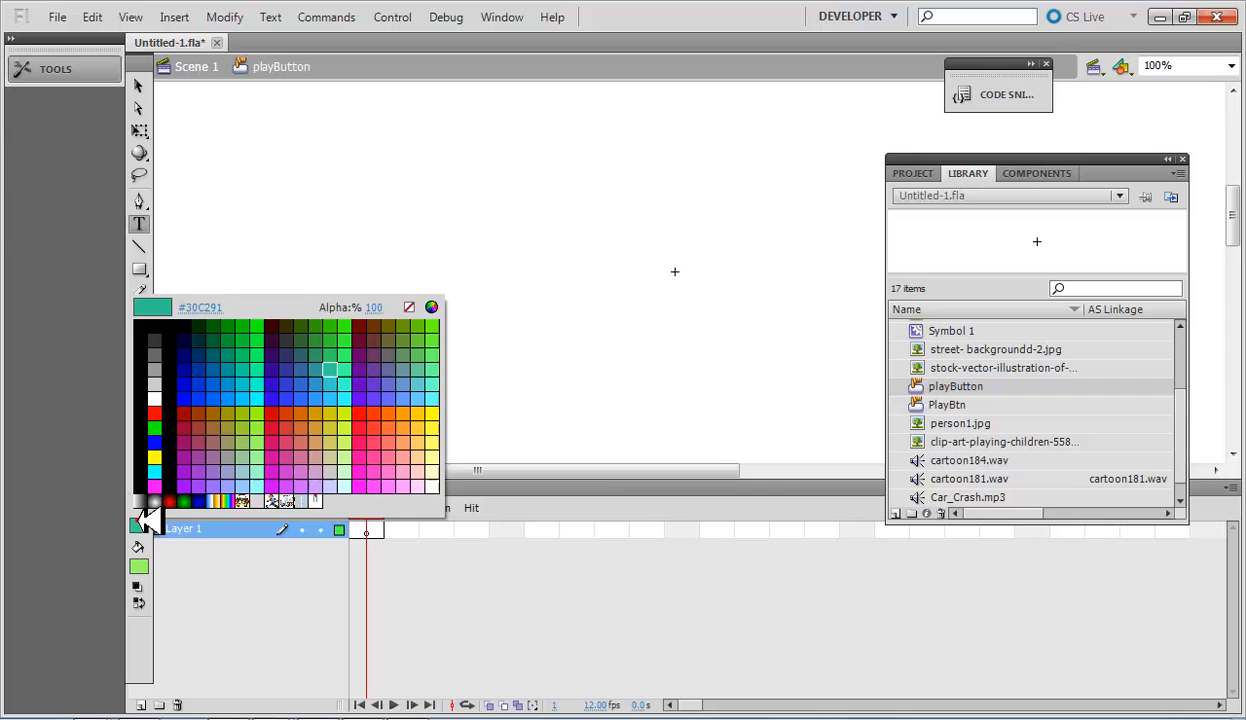
pyautogui.click(362, 416)
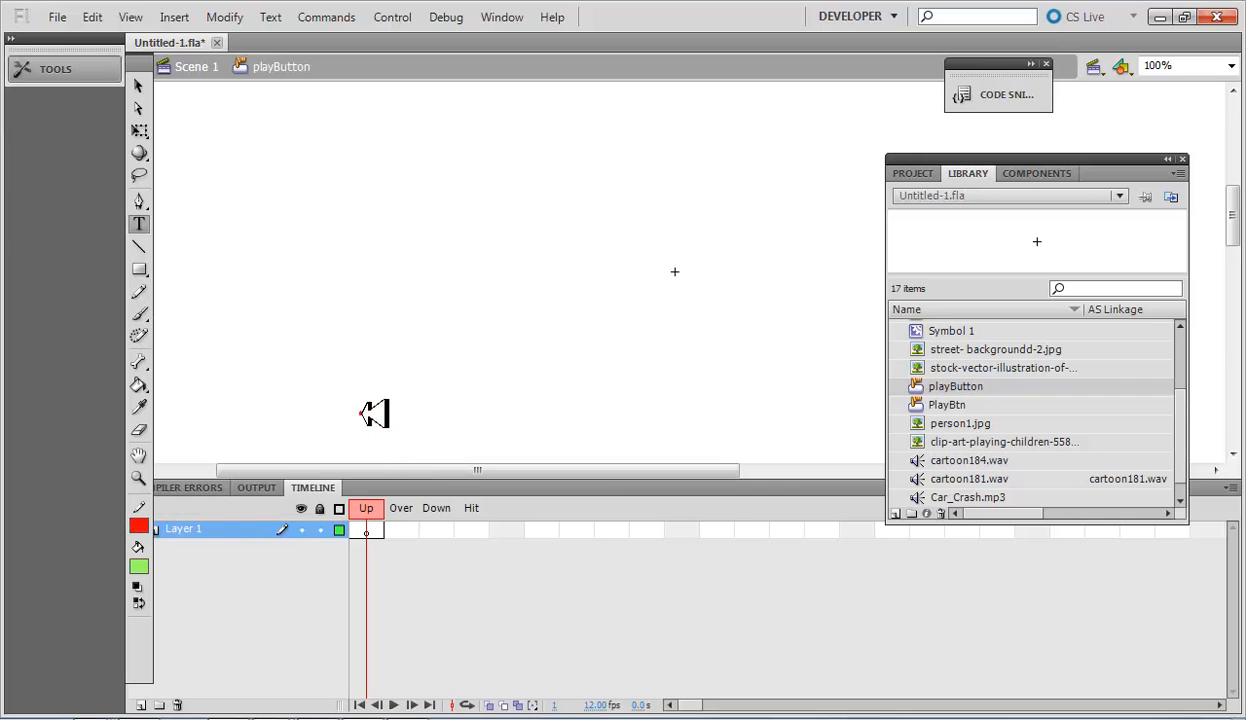
pyautogui.click(150, 559)
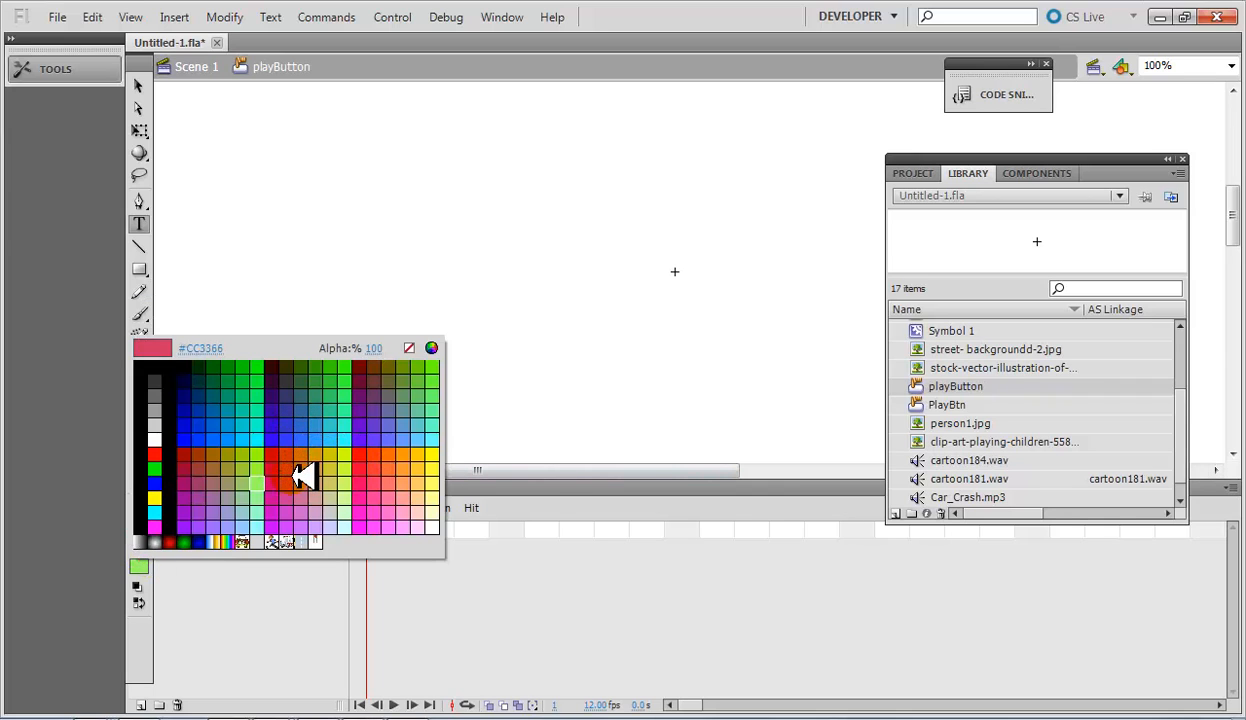
pyautogui.click(296, 478)
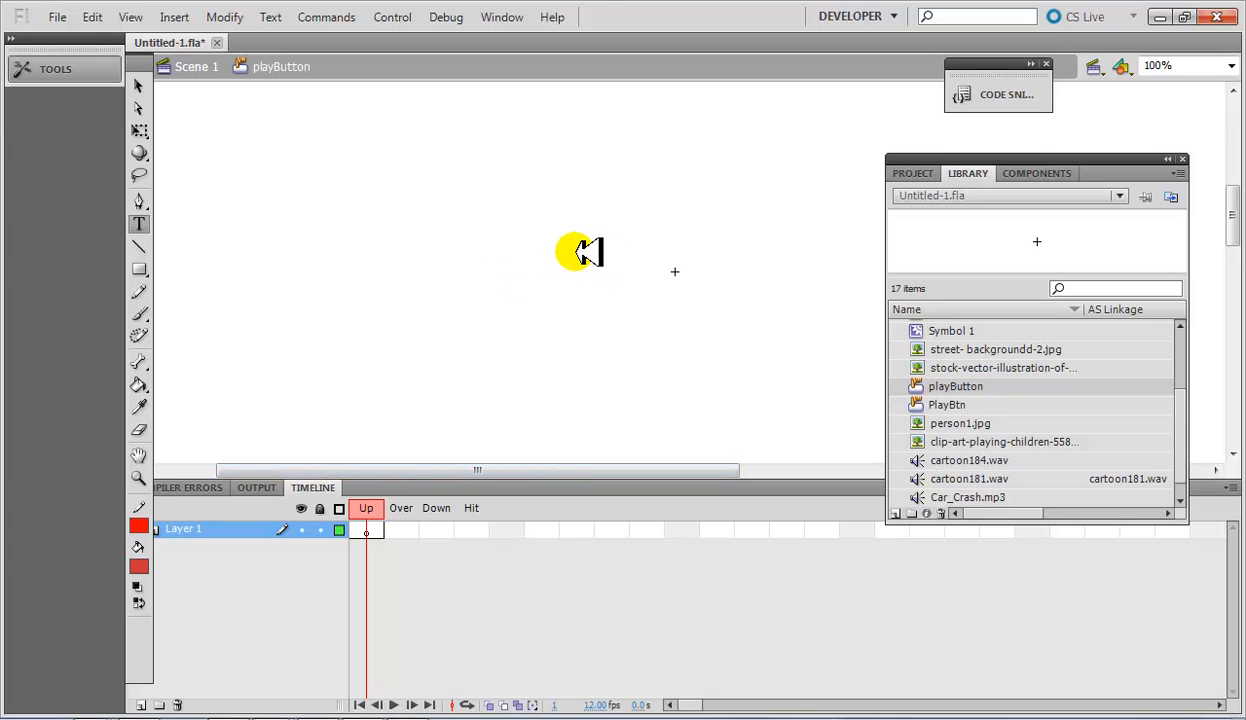
# Add a text box reading PLAY around the centre of the playButton symbol and return to Scene 1
pyautogui.moveTo(570, 224)
pyautogui.mouseDown()
pyautogui.moveTo(790, 298)
pyautogui.moveTo(741, 289)
pyautogui.mouseUp()
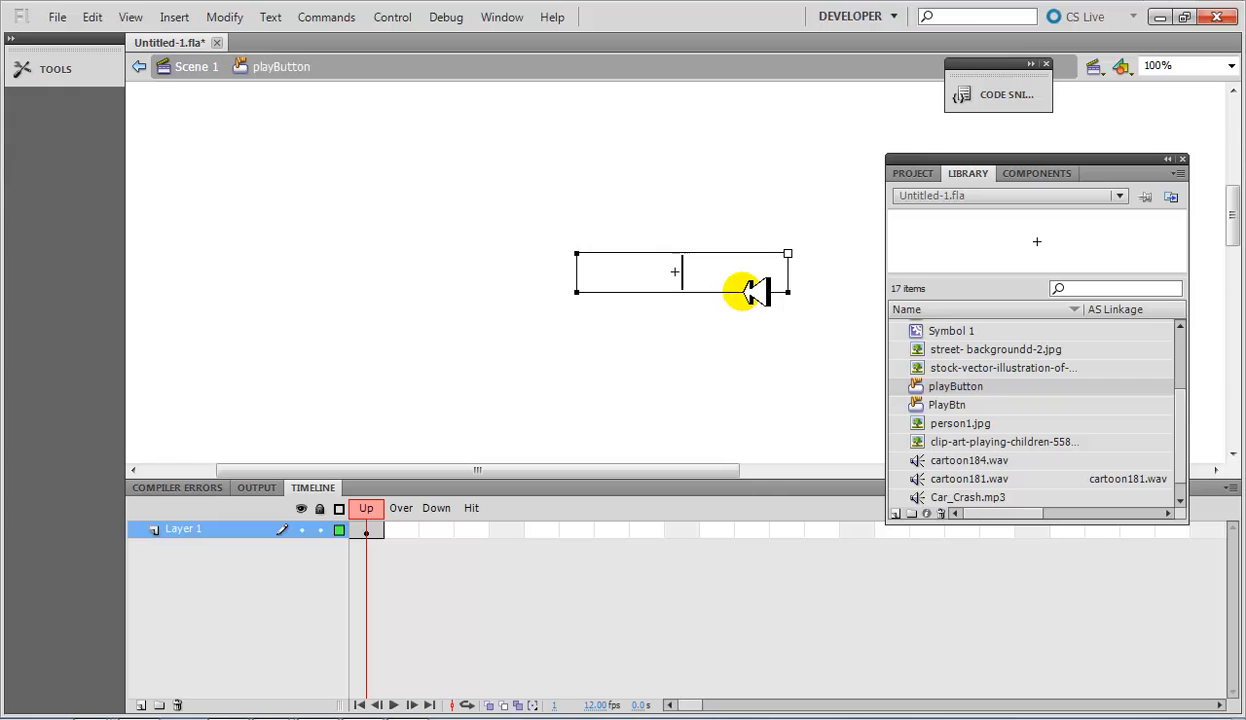
pyautogui.press('capslock')
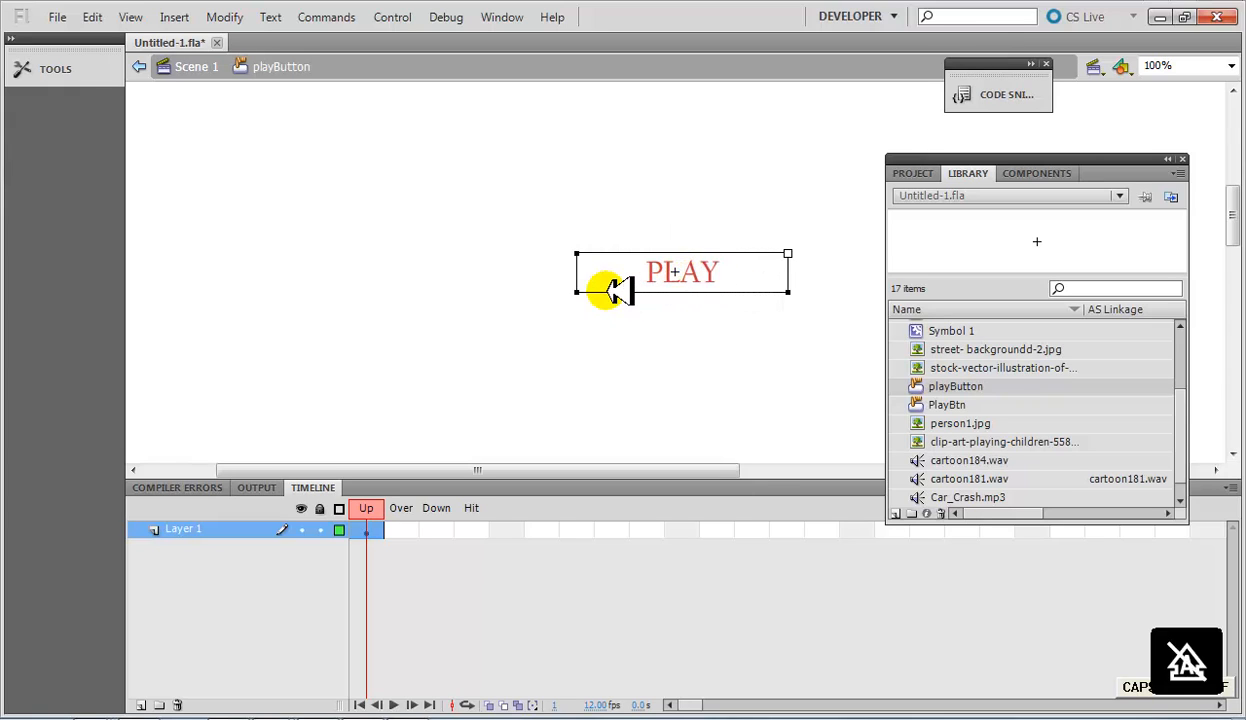
pyautogui.click(192, 66)
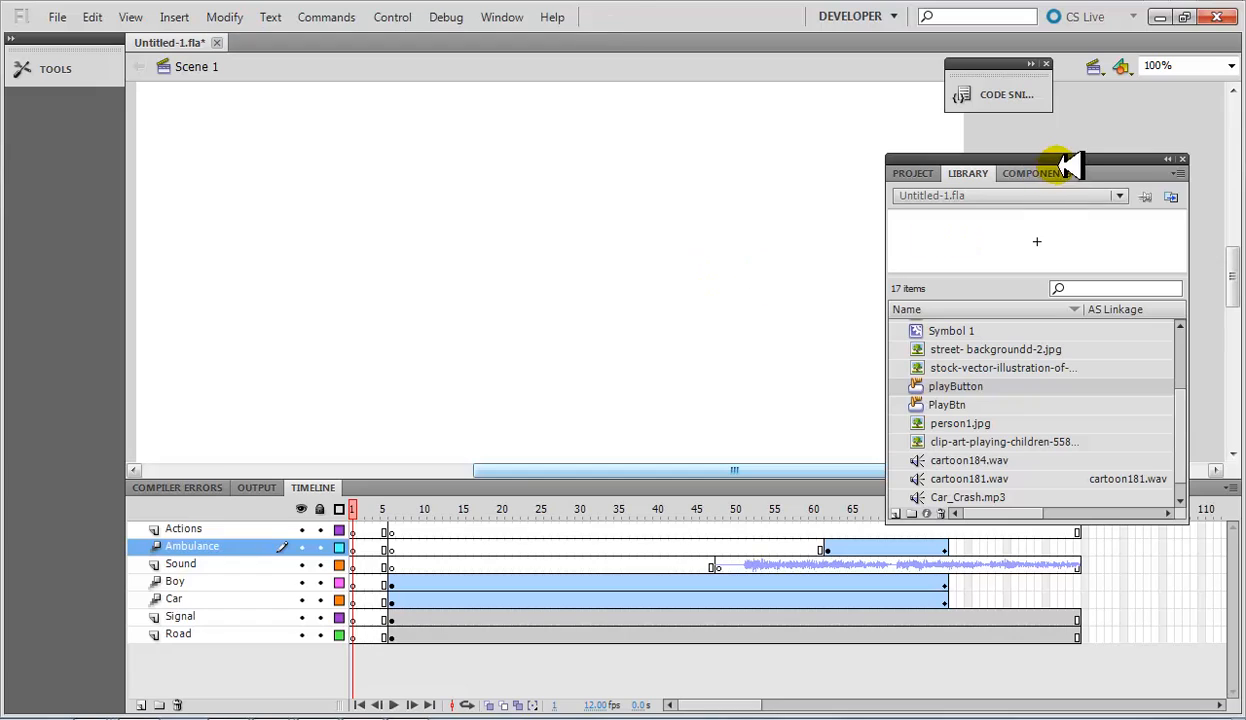
# Preview the playButton symbol in the library and examine the first frames of the timeline layers
pyautogui.click(962, 404)
pyautogui.click(968, 387)
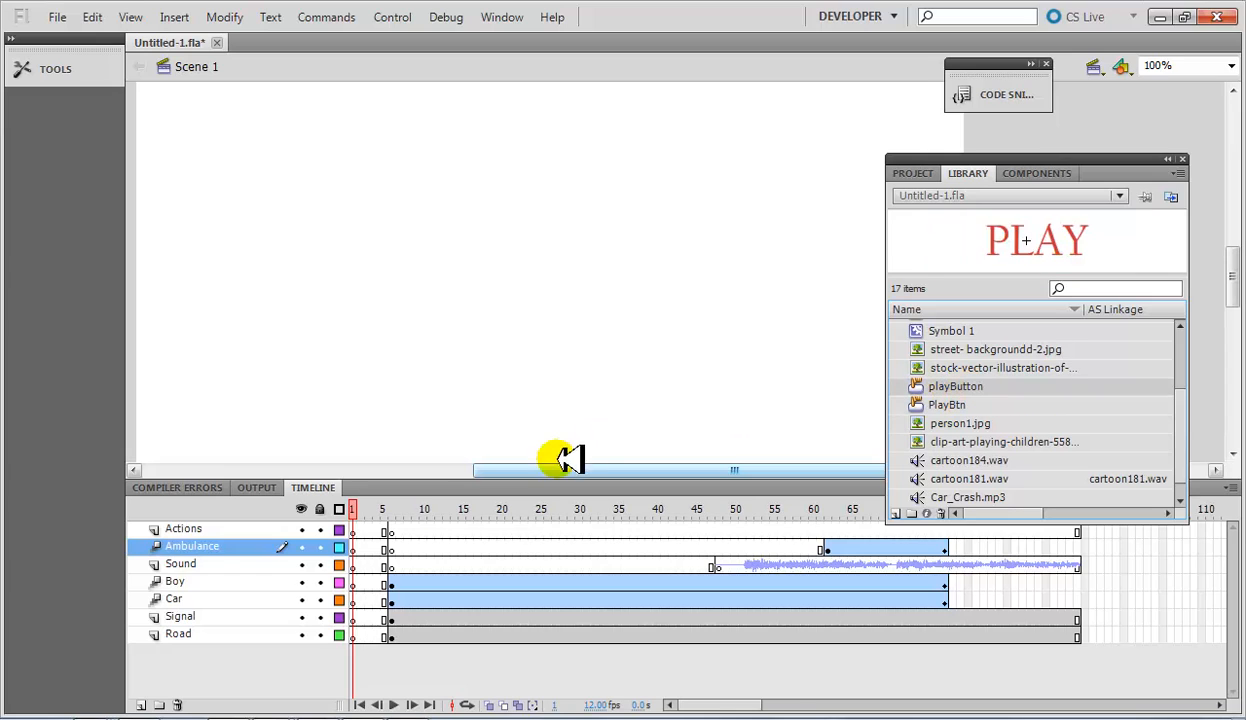
pyautogui.click(360, 528)
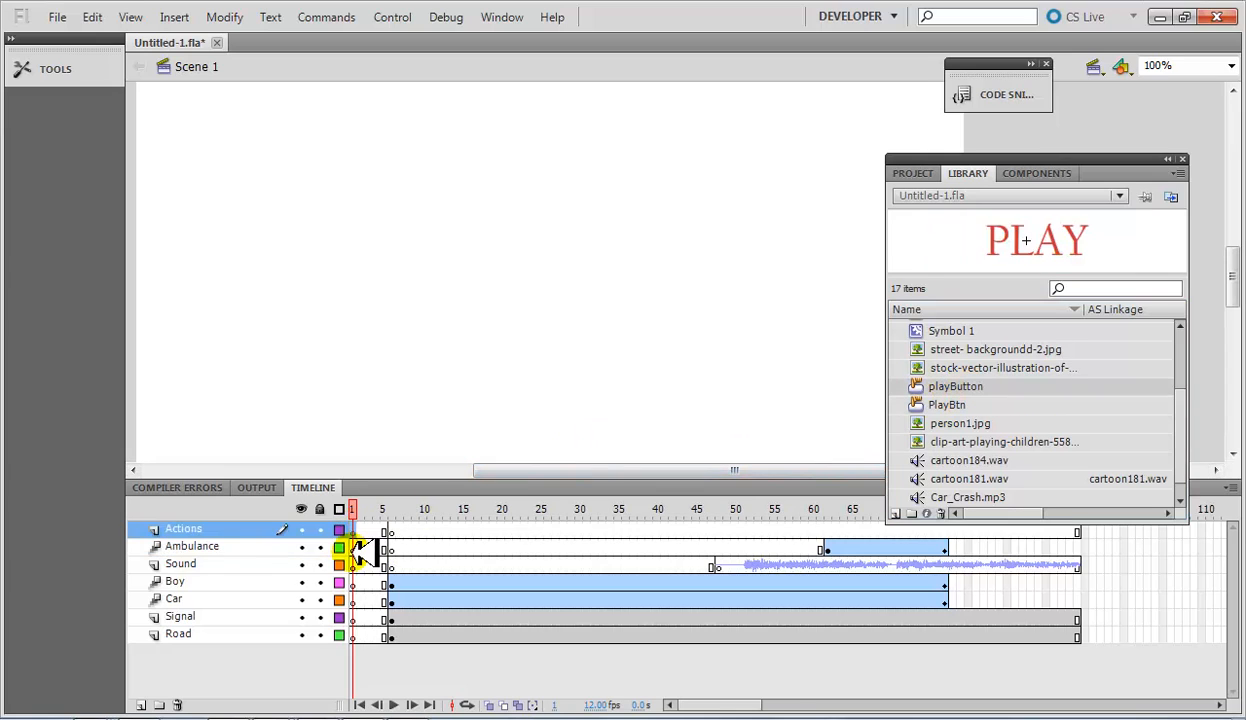
pyautogui.click(354, 549)
pyautogui.click(354, 583)
pyautogui.click(353, 566)
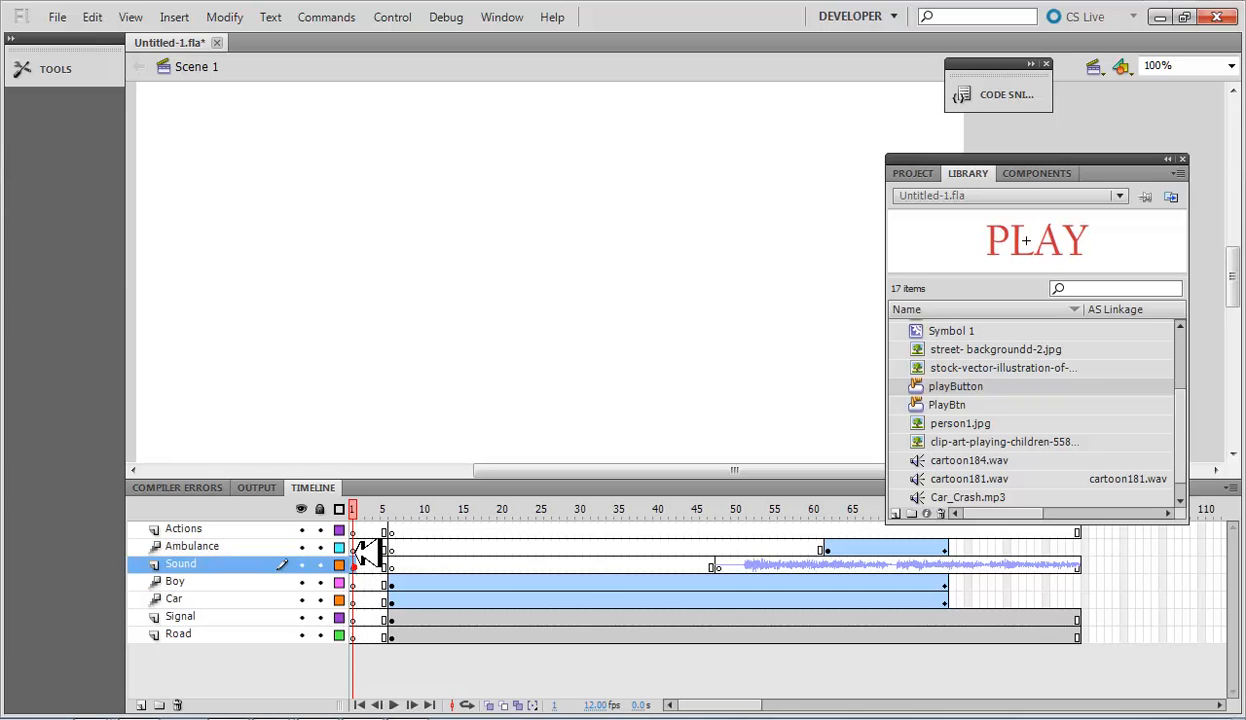
pyautogui.click(353, 548)
pyautogui.click(354, 529)
pyautogui.click(362, 632)
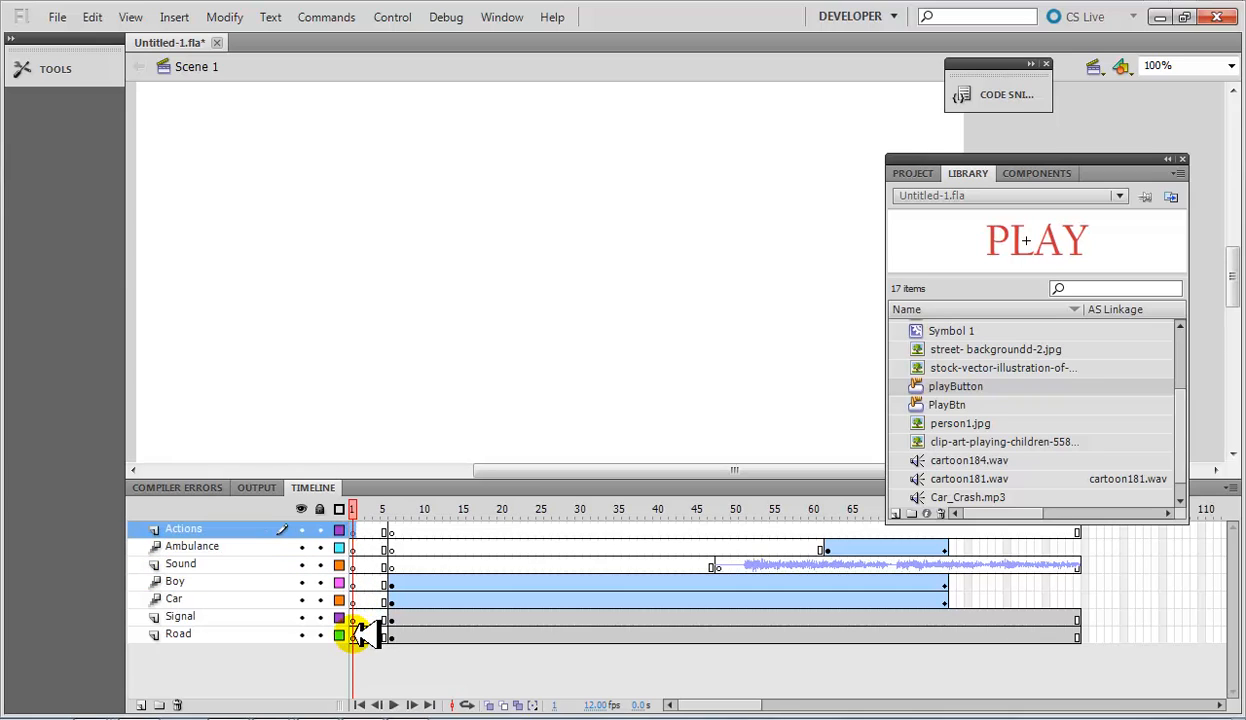
pyautogui.click(366, 528)
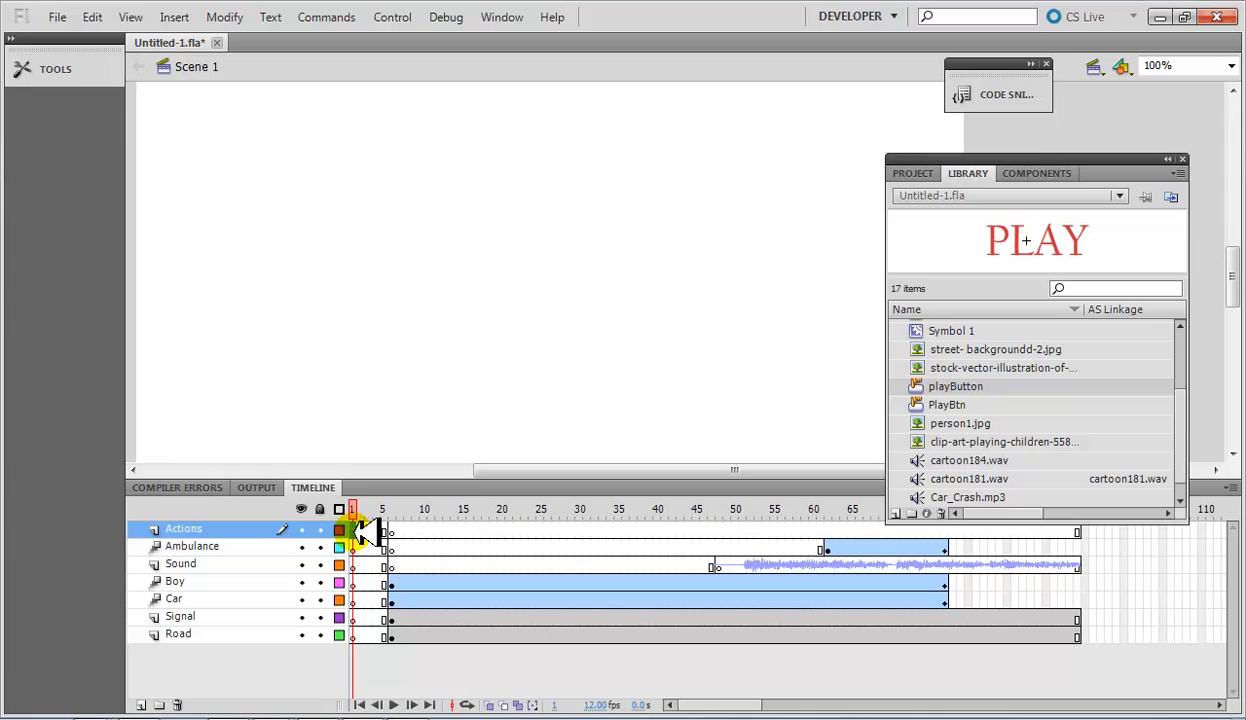
pyautogui.click(358, 505)
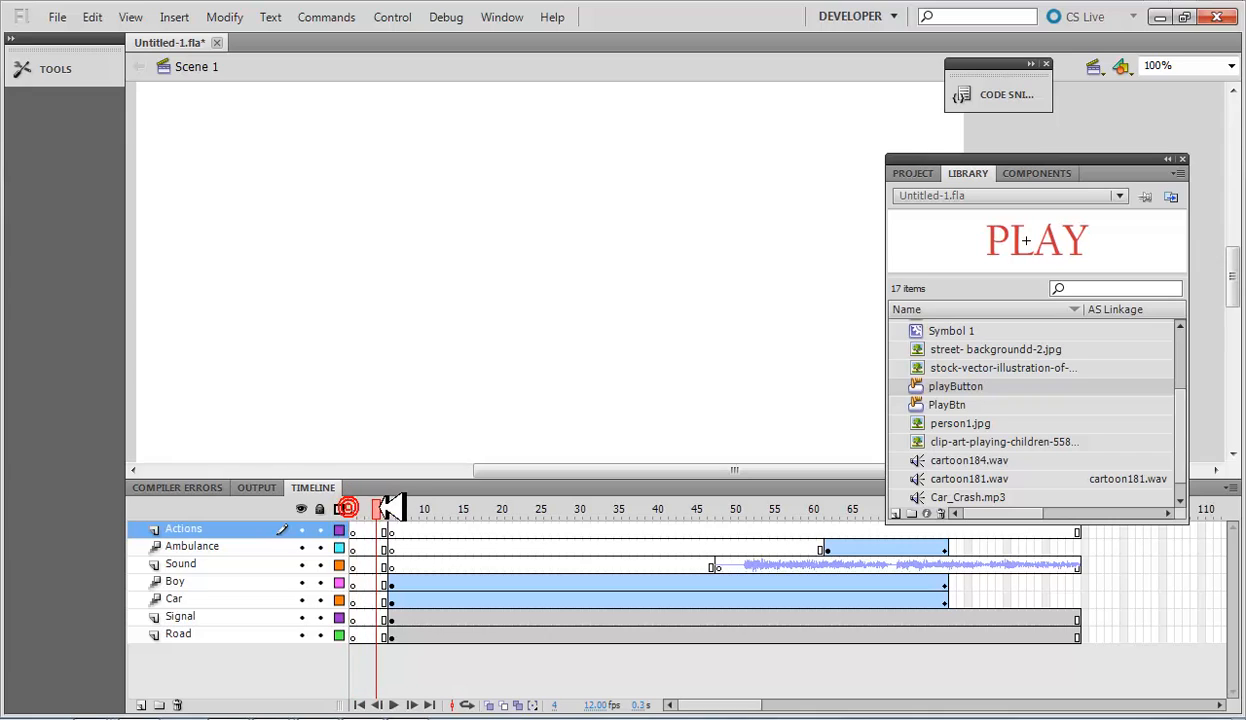
# Place the playButton symbol on the stage in frame 1 of the Sound layer, and test the movie
pyautogui.click(356, 566)
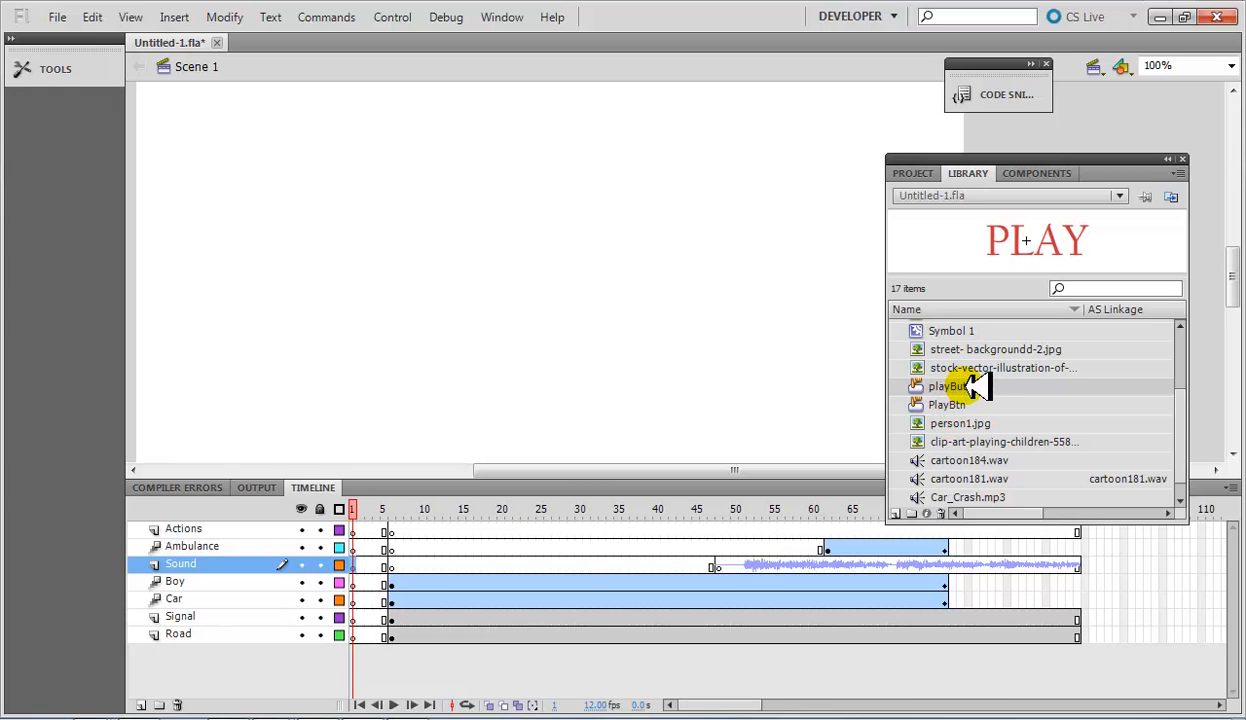
pyautogui.moveTo(975, 389); pyautogui.dragTo(628, 260)
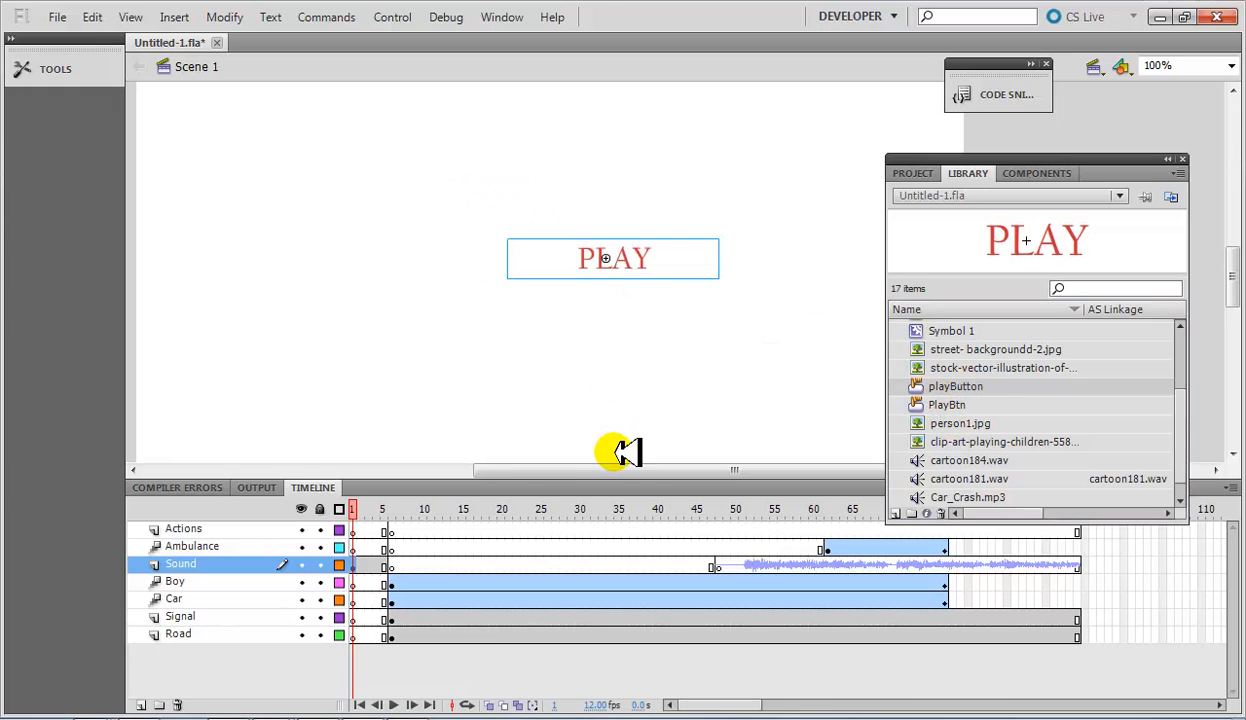
pyautogui.hotkey('ctrl', 'Return')
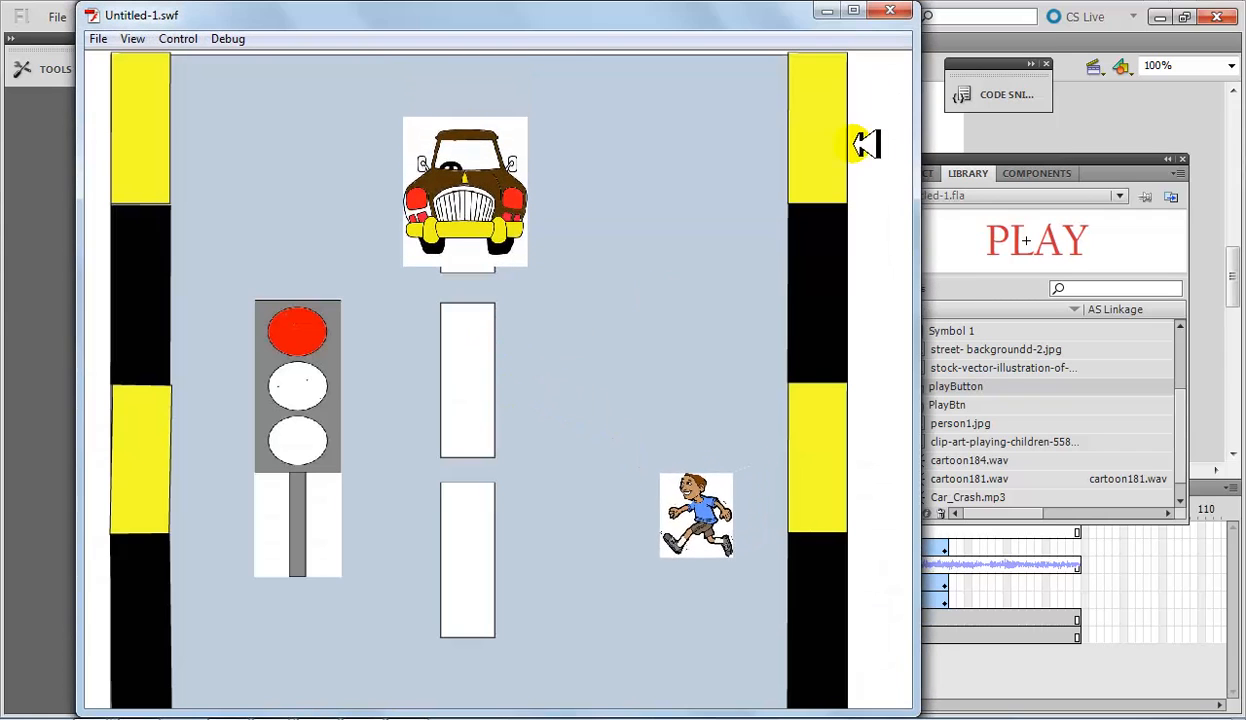
pyautogui.click(890, 11)
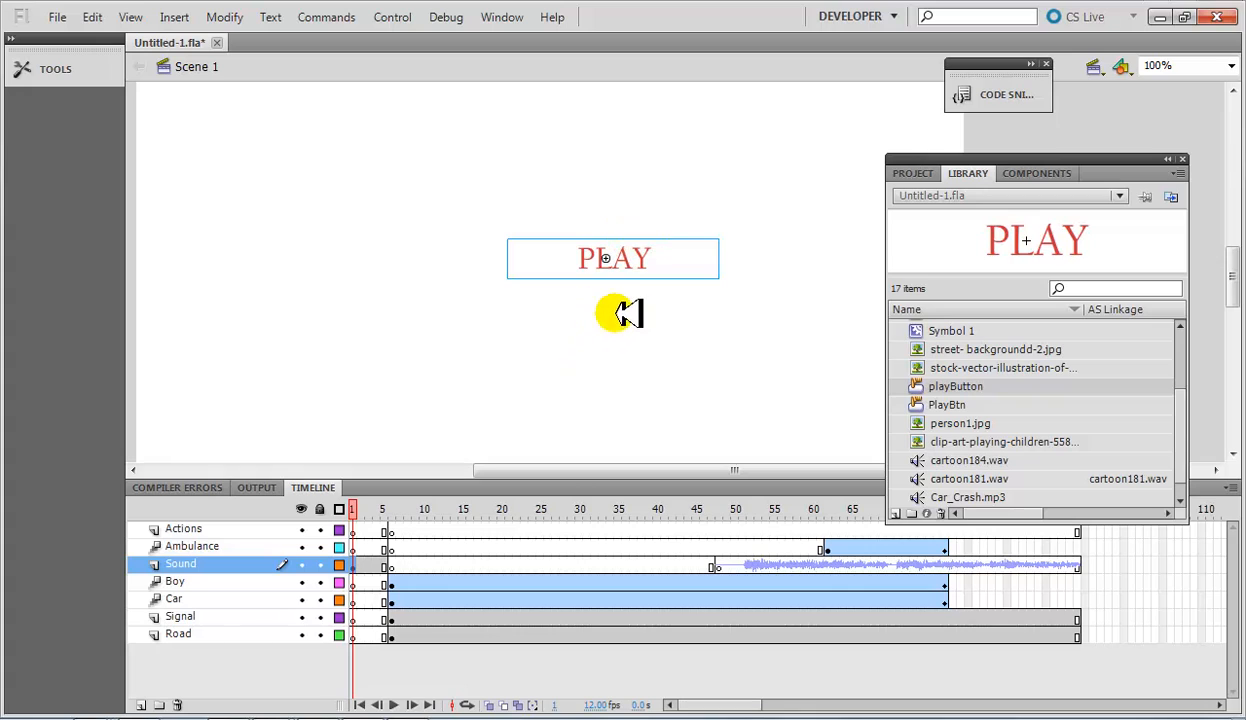
# Move the PLAY button higher on the stage with the Selection tool and test the movie
pyautogui.click(56, 72)
pyautogui.click(134, 79)
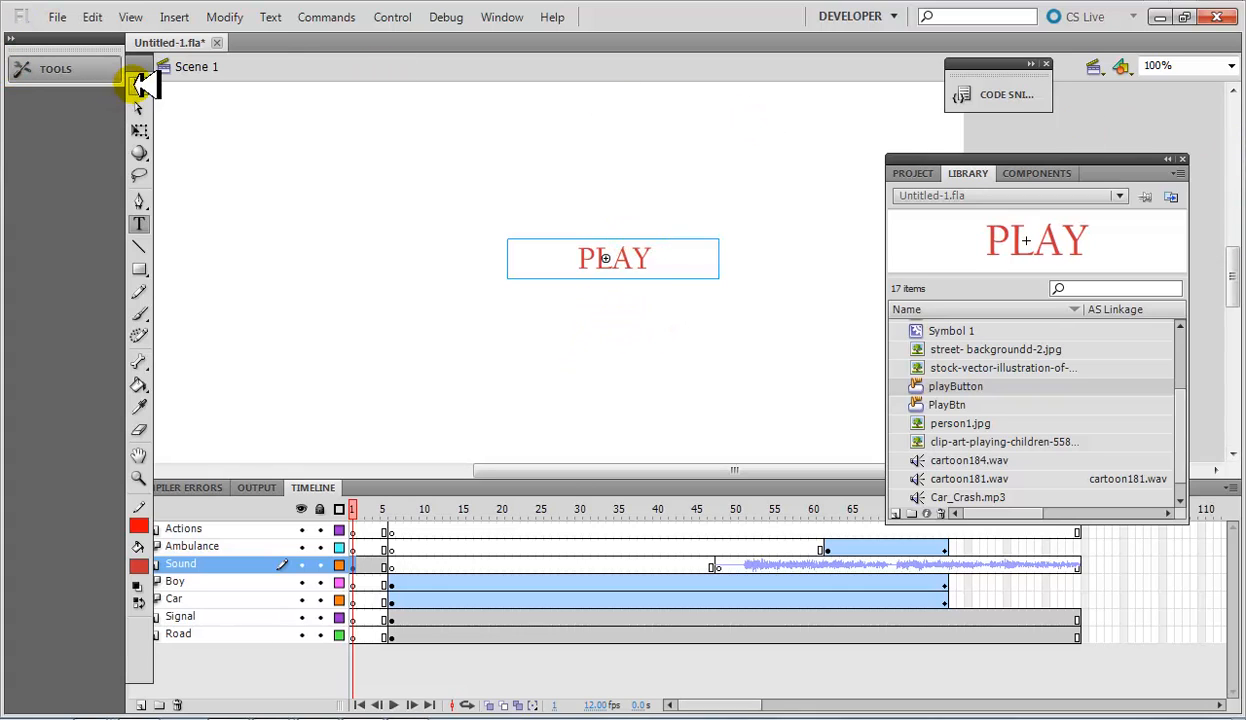
pyautogui.moveTo(628, 247); pyautogui.dragTo(612, 175)
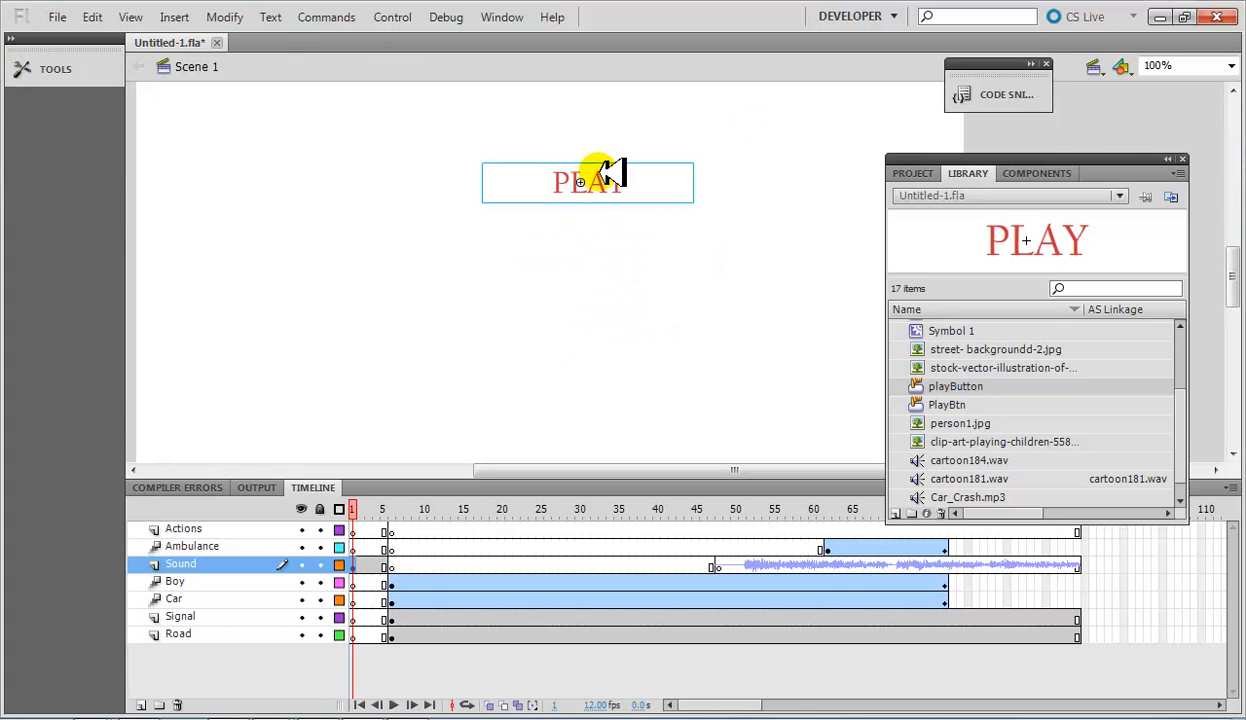
pyautogui.hotkey('ctrl', 'Return')
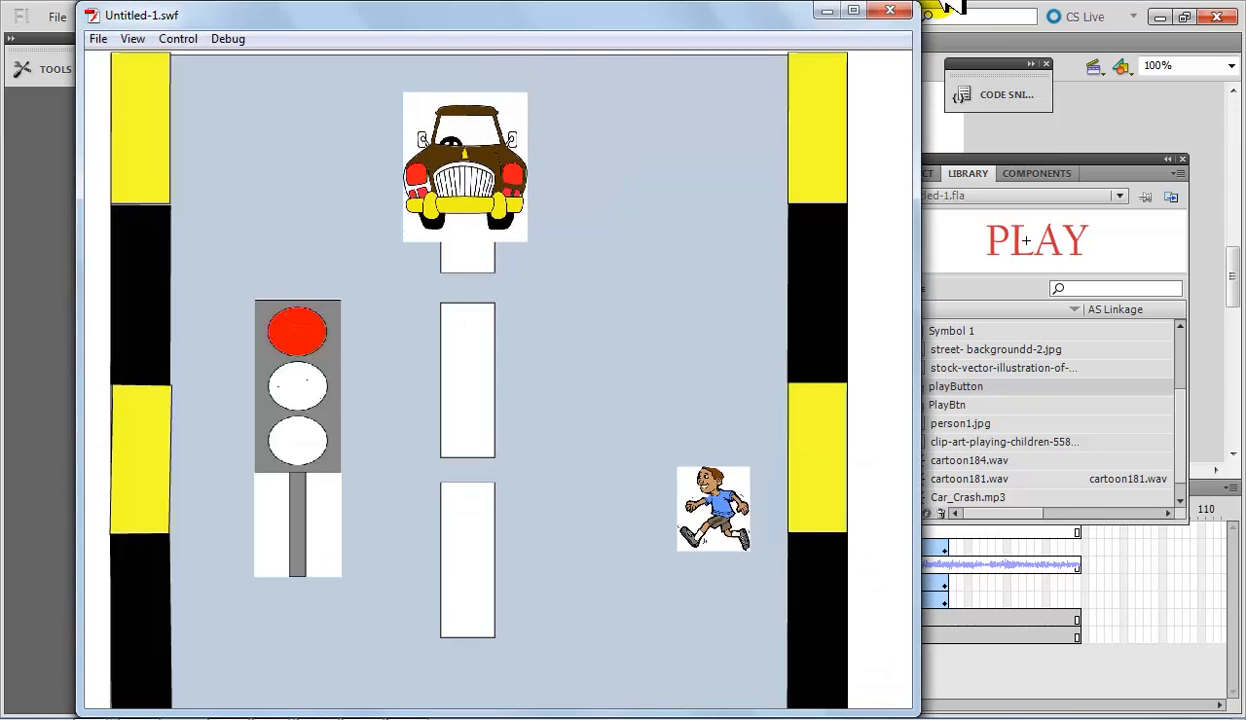
pyautogui.click(893, 10)
# Shift the PLAY button sideways towards the left half of the stage, test the movie and nudge the button slightly
pyautogui.moveTo(634, 178); pyautogui.dragTo(515, 175)
pyautogui.hotkey('ctrl', 'Return')
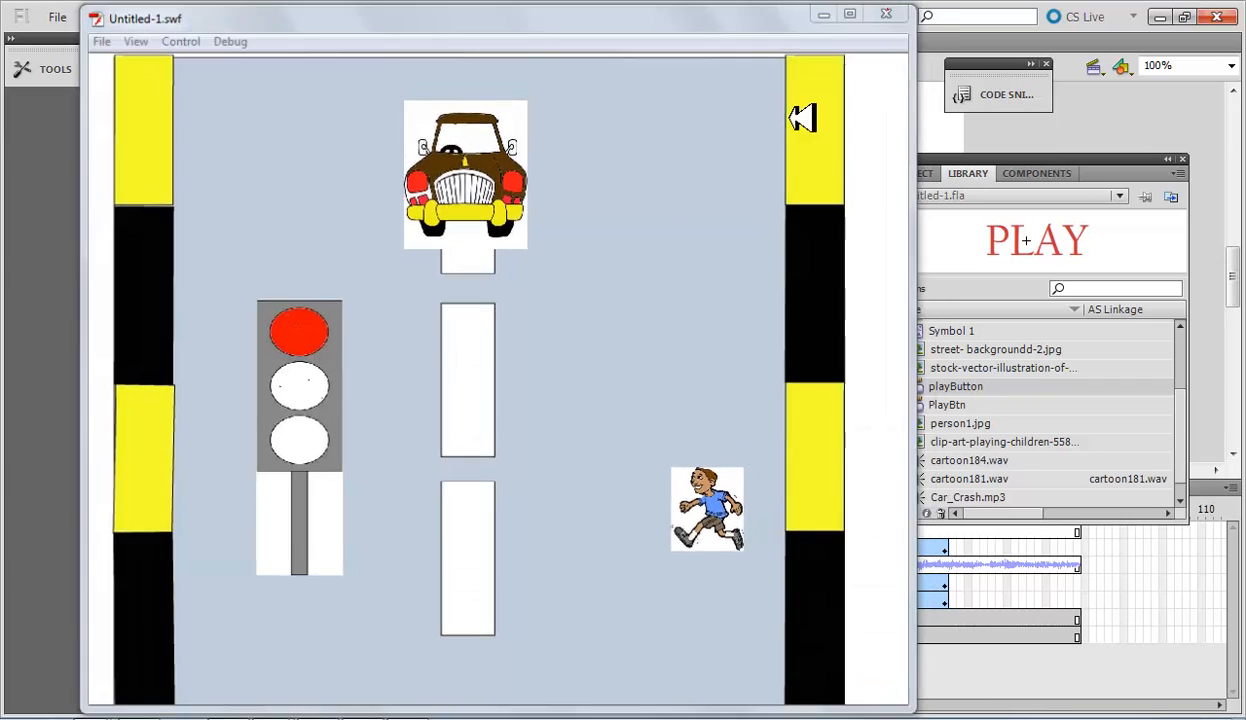
pyautogui.click(886, 13)
pyautogui.moveTo(494, 180); pyautogui.dragTo(508, 178)
# Add the frame script stop(); to frame 1 of the Sound layer and close the script editor
pyautogui.click(367, 565)
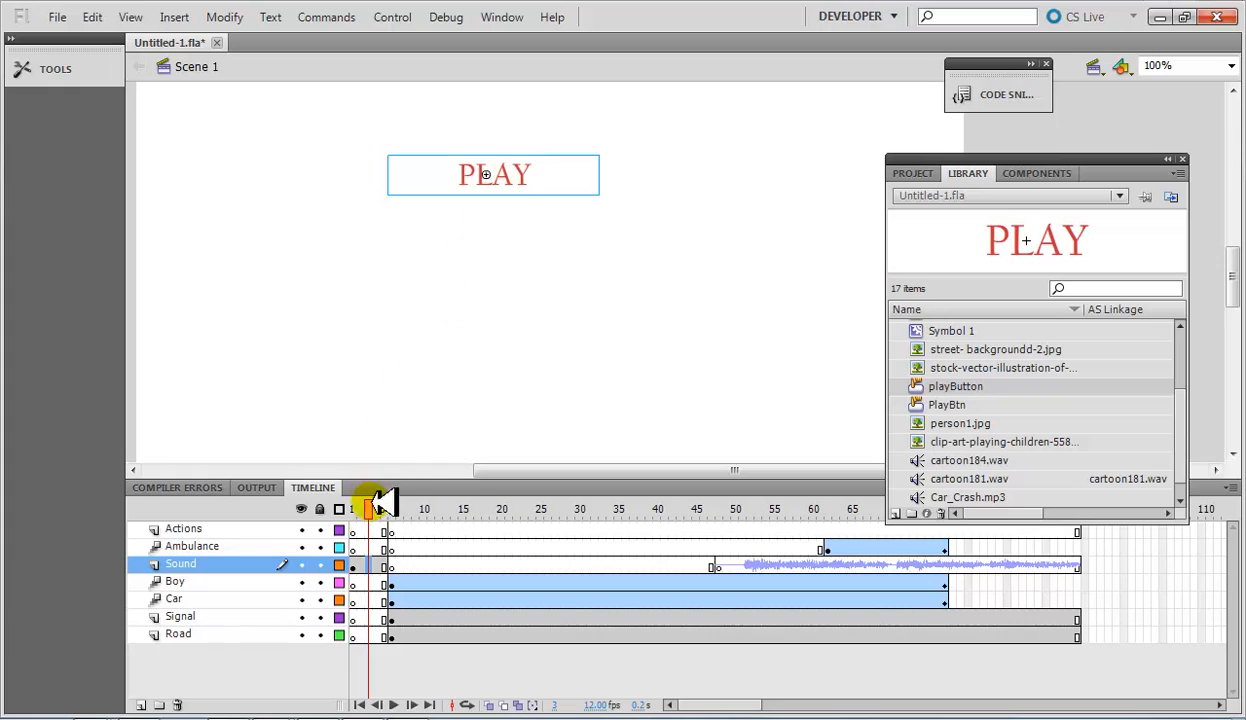
pyautogui.click(363, 567)
pyautogui.click(355, 567)
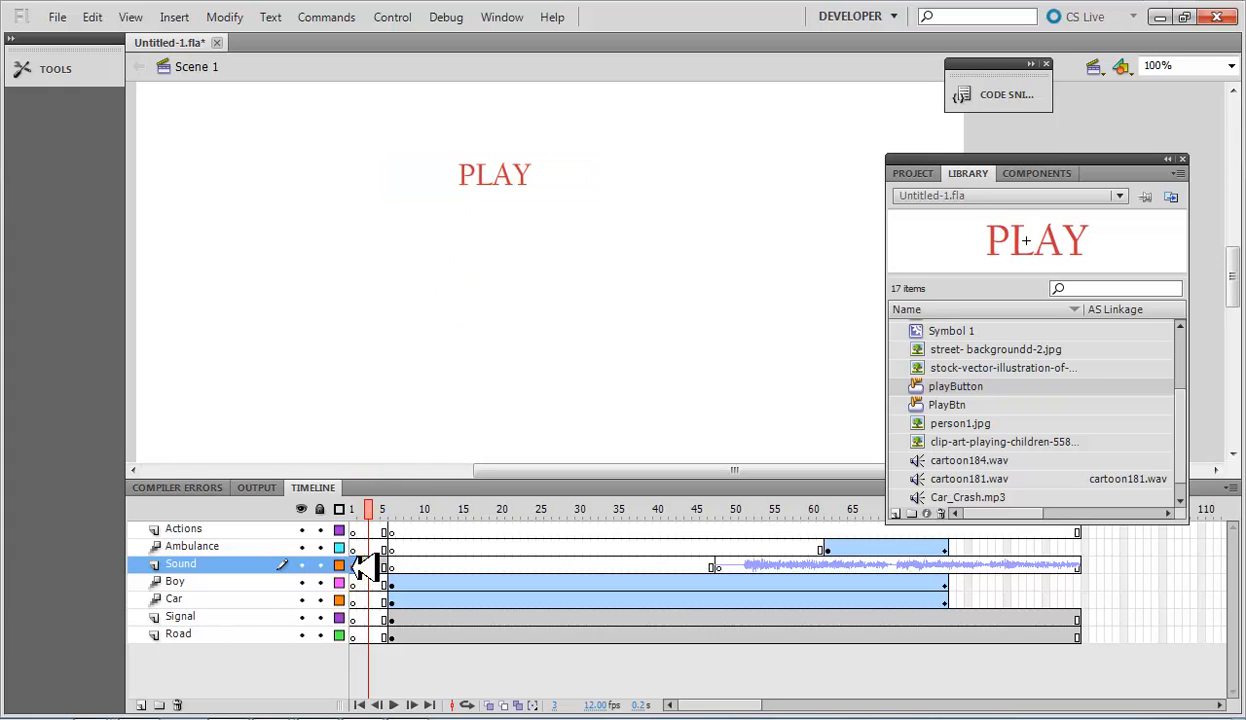
pyautogui.rightClick(363, 566)
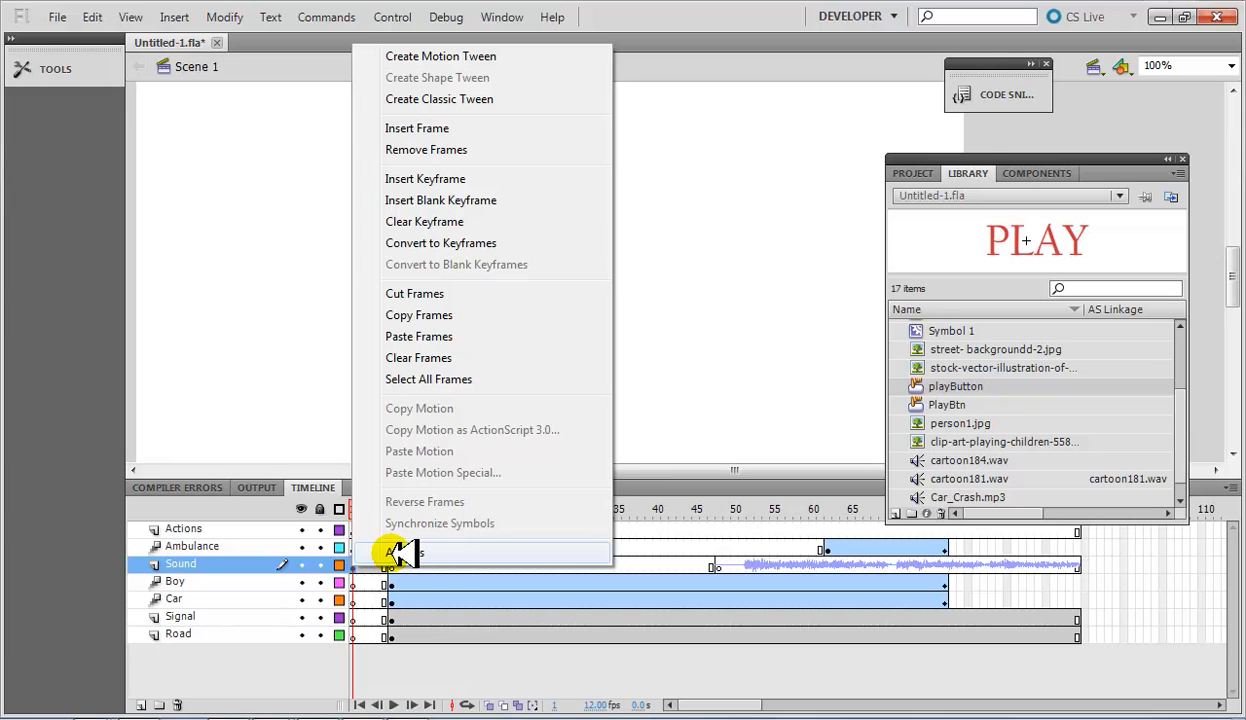
pyautogui.click(400, 553)
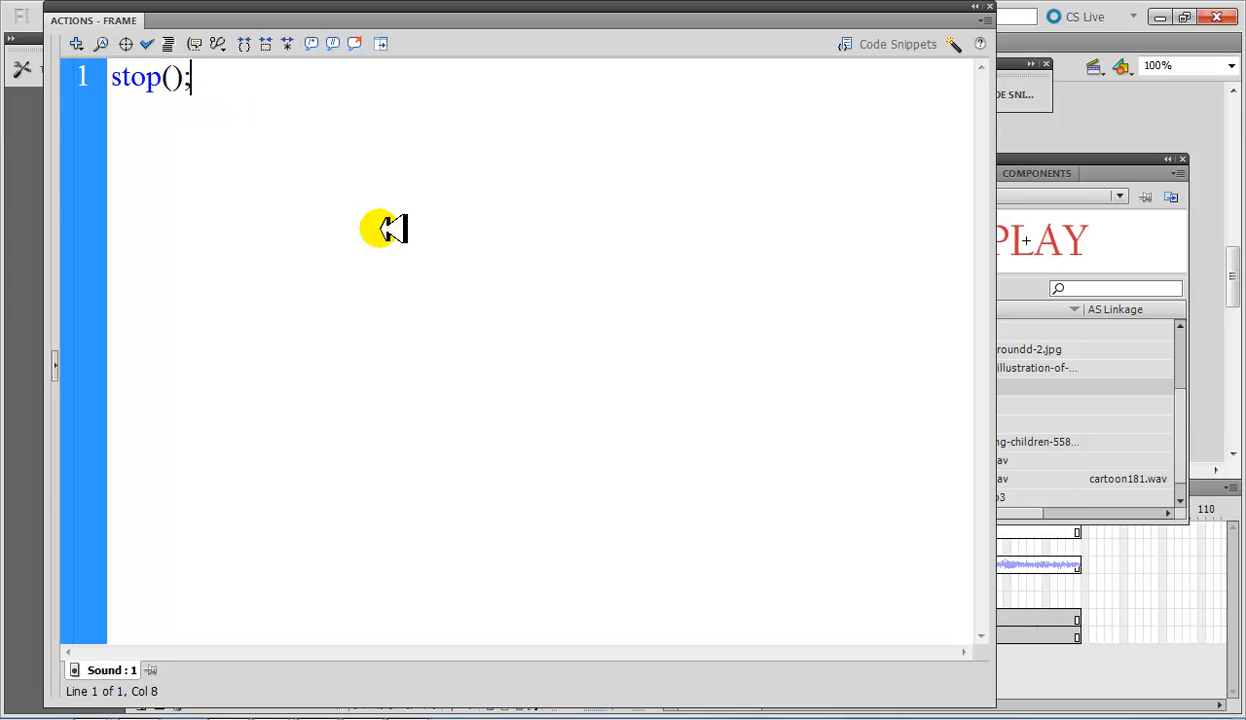
pyautogui.moveTo(208, 94); pyautogui.dragTo(78, 74)
pyautogui.click(207, 77)
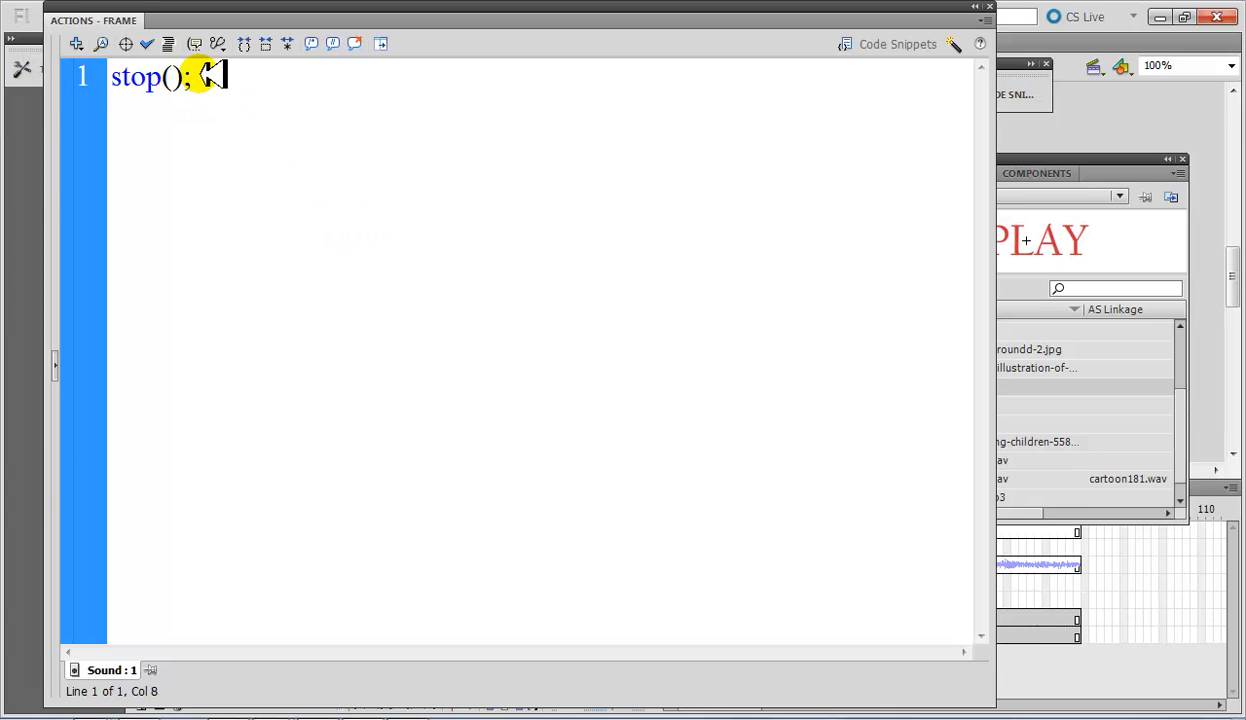
pyautogui.moveTo(222, 78); pyautogui.dragTo(120, 75)
pyautogui.click(286, 120)
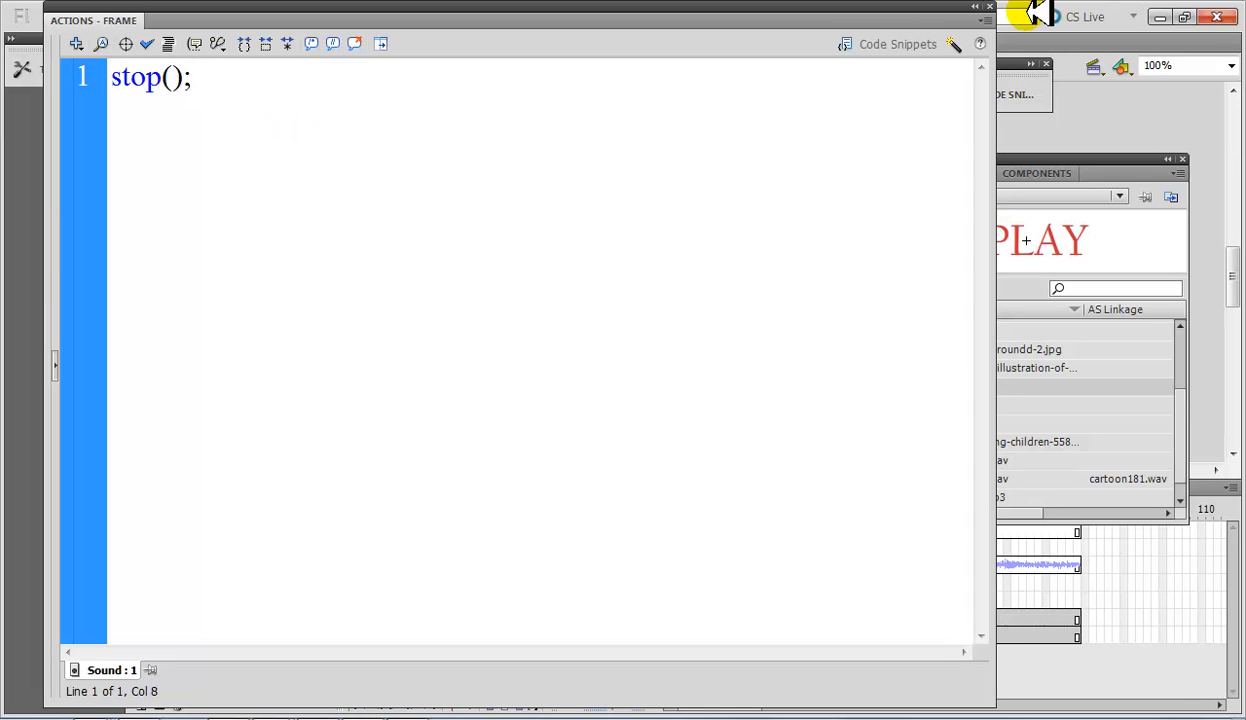
pyautogui.click(990, 7)
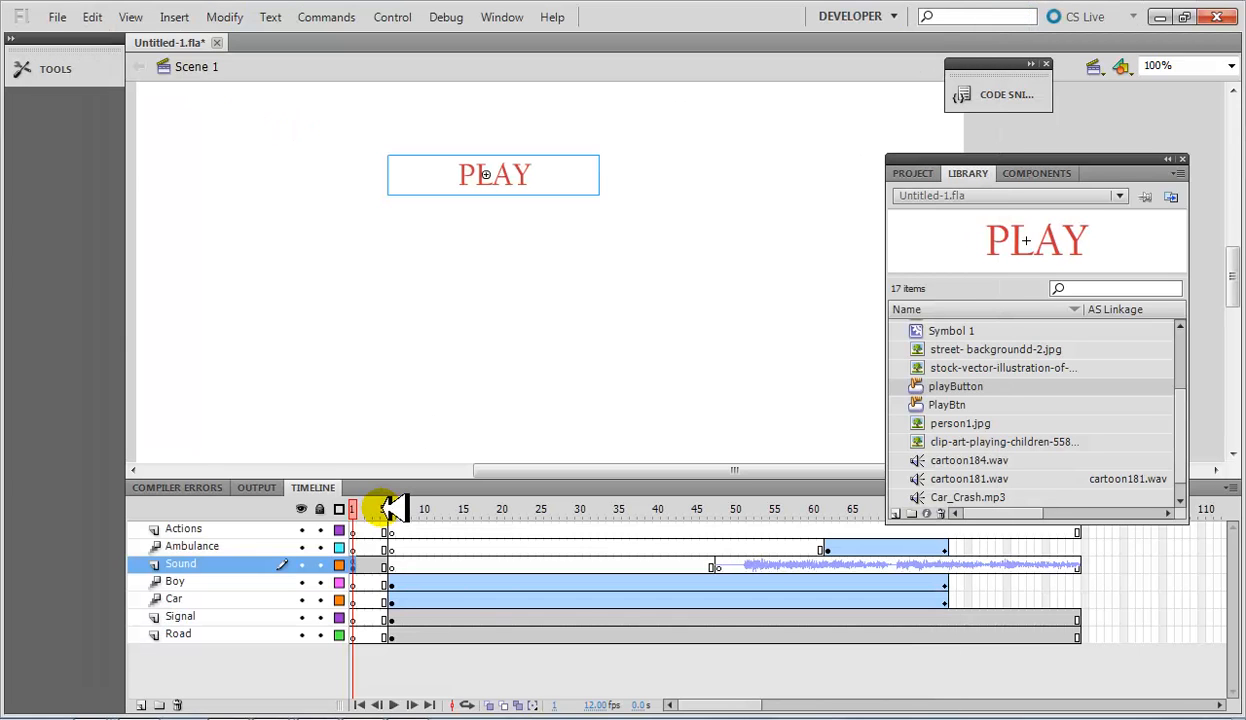
# Test the movie, try the PLAY button on the opening frame, and close the preview
pyautogui.hotkey('ctrl', 'Return')
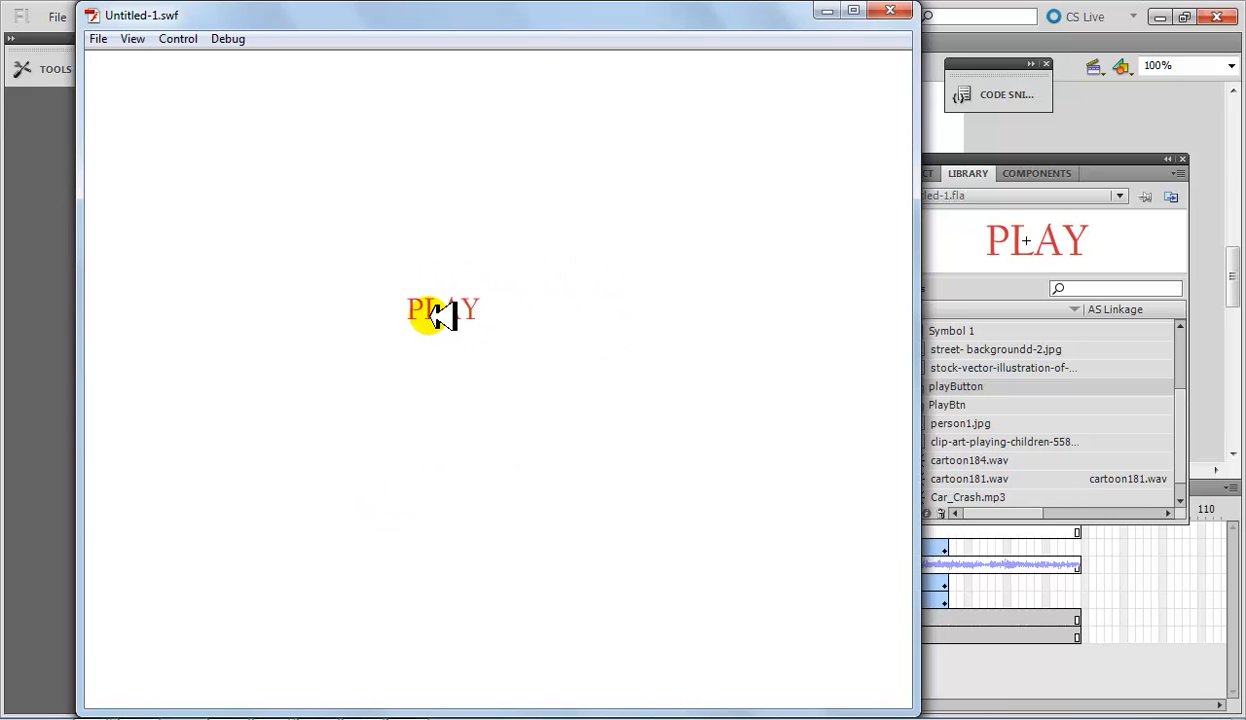
pyautogui.click(472, 312)
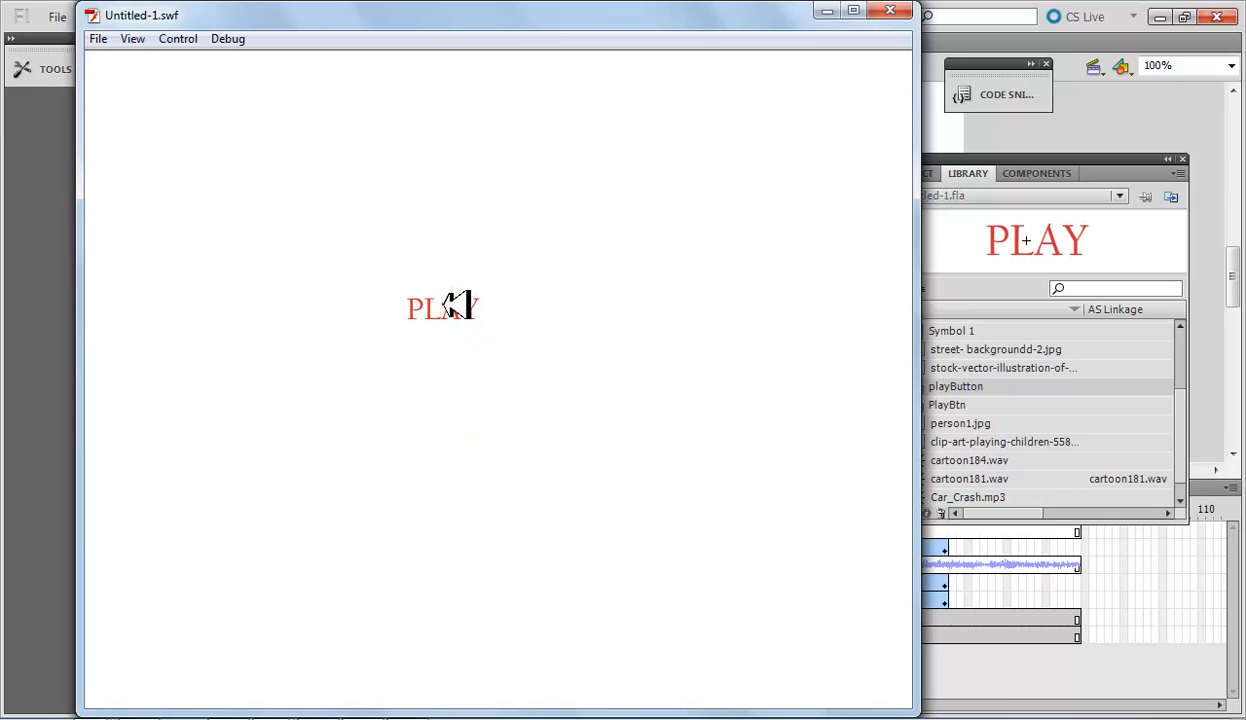
pyautogui.click(443, 290)
pyautogui.click(442, 338)
pyautogui.click(430, 310)
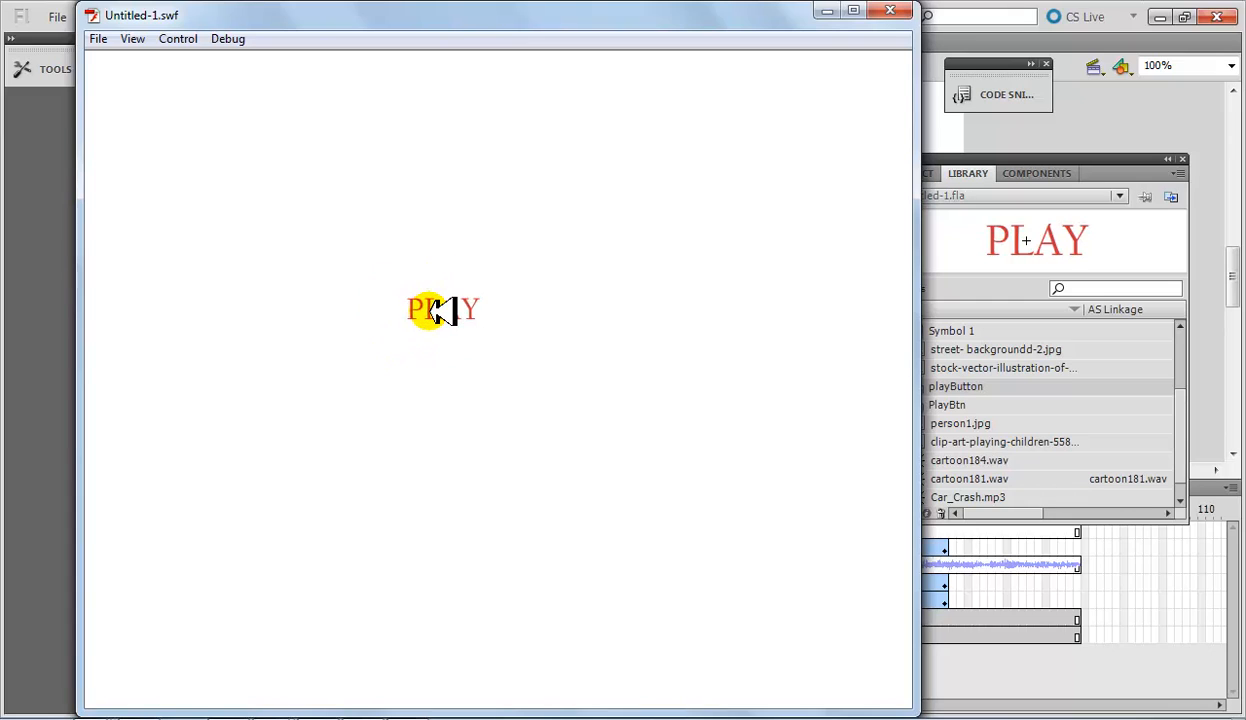
pyautogui.click(450, 297)
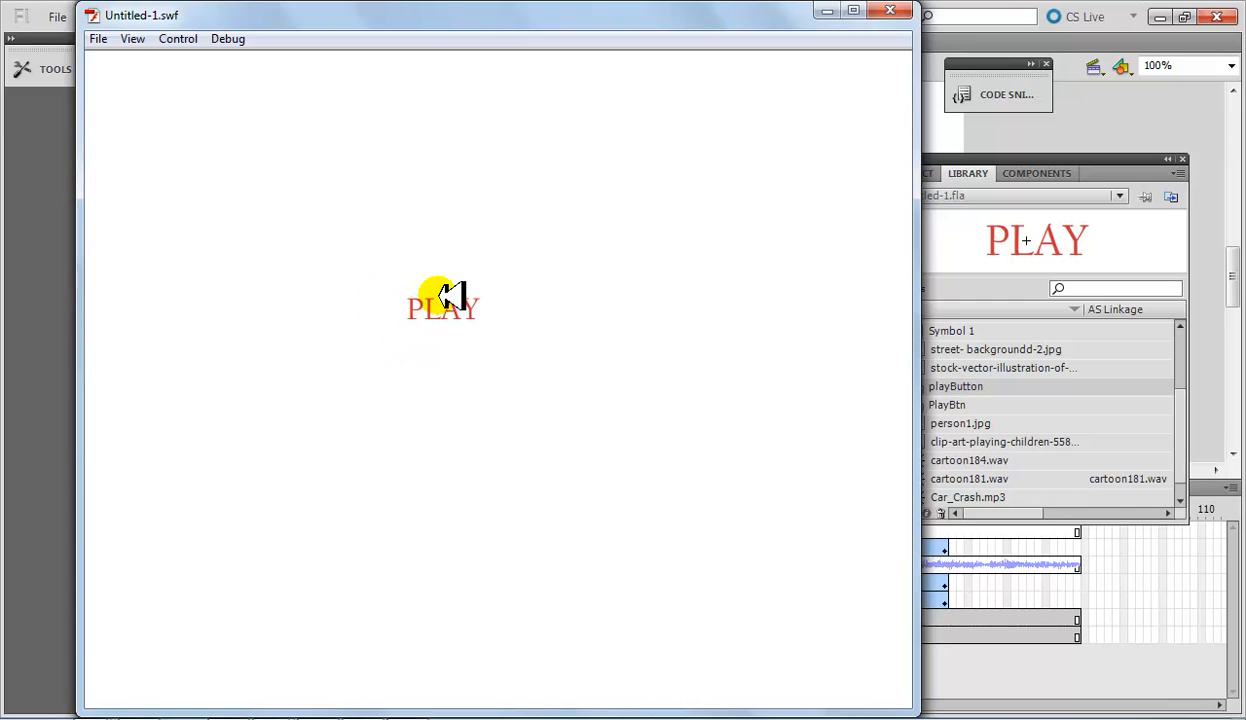
pyautogui.click(889, 10)
# Select the PLAY button at frame 4 and browse the Actions category of the code snippets
pyautogui.click(458, 358)
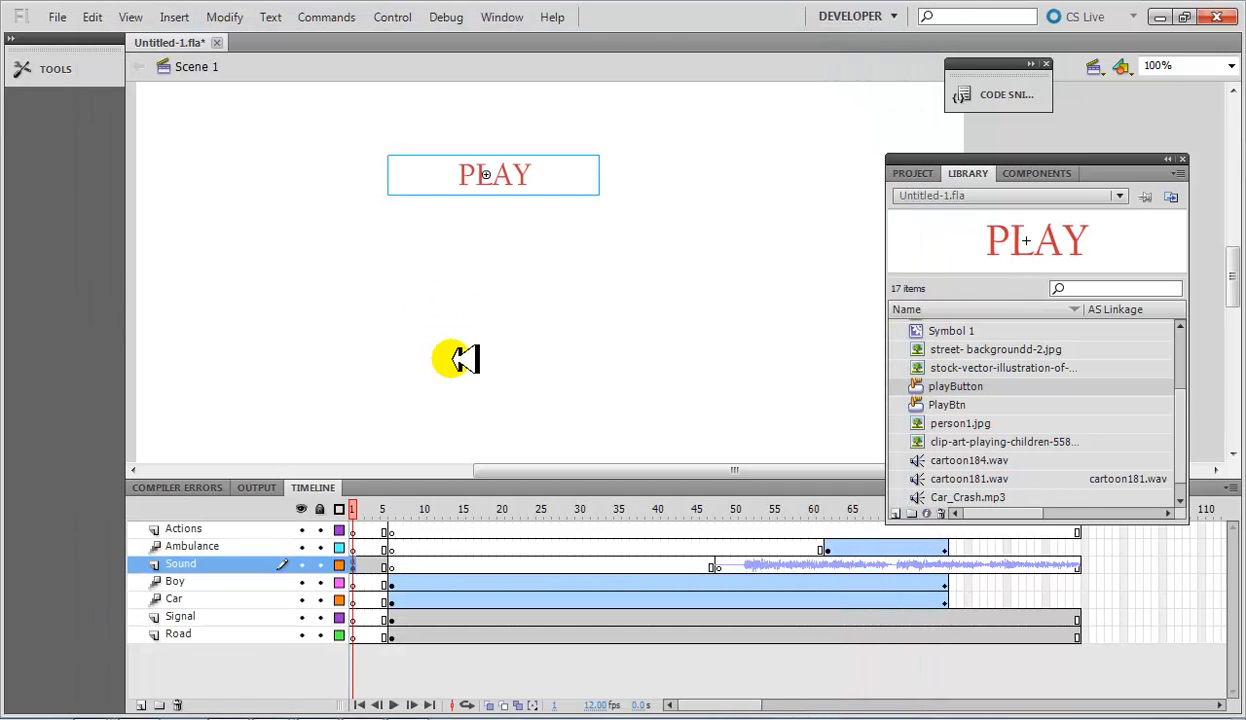
pyautogui.click(379, 530)
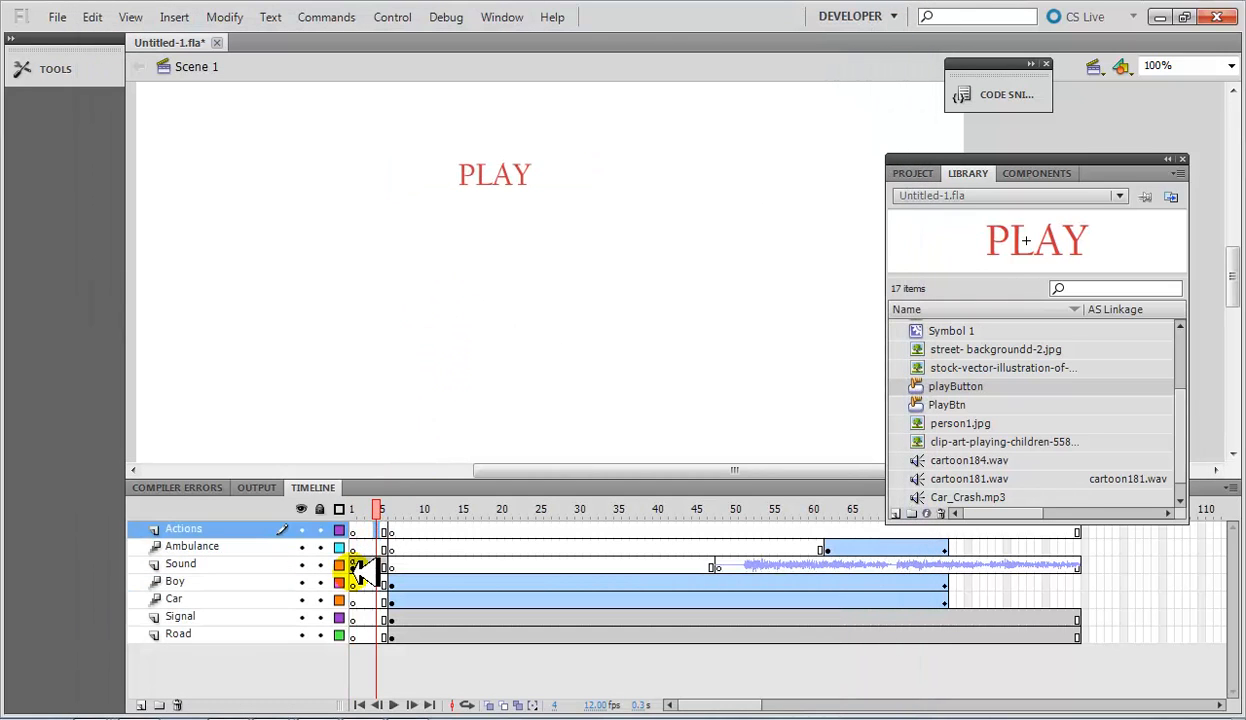
pyautogui.click(490, 175)
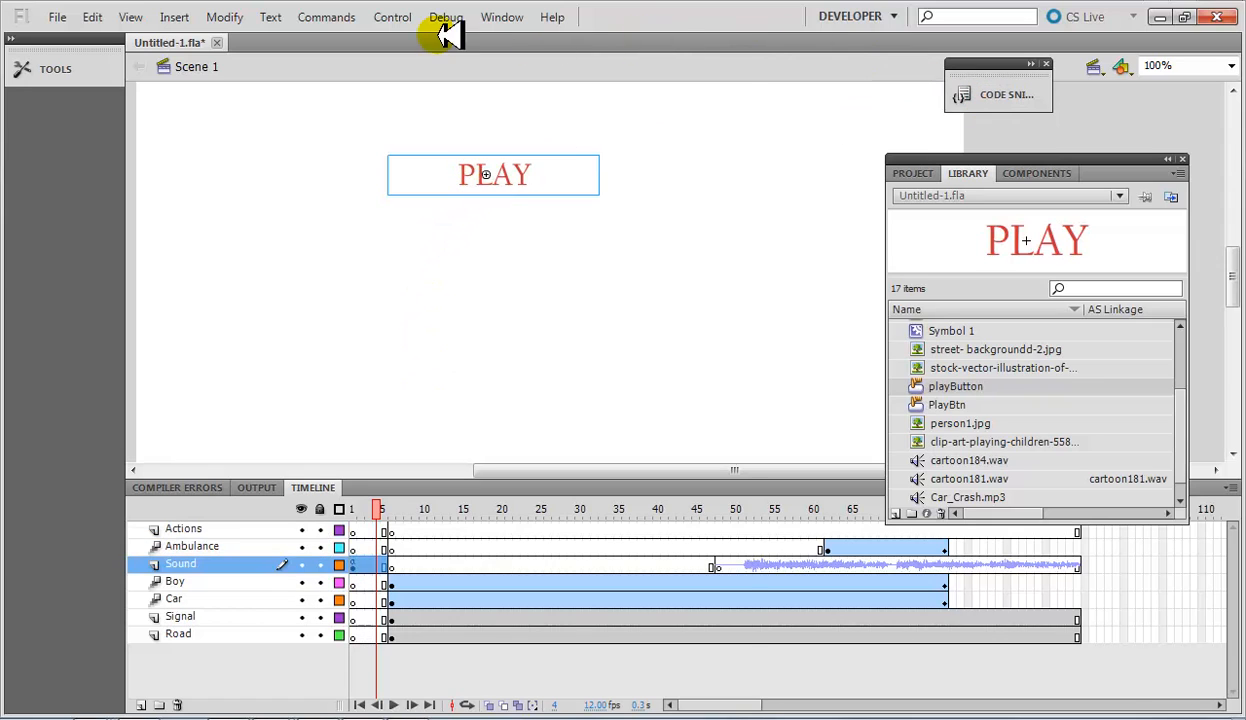
pyautogui.click(505, 18)
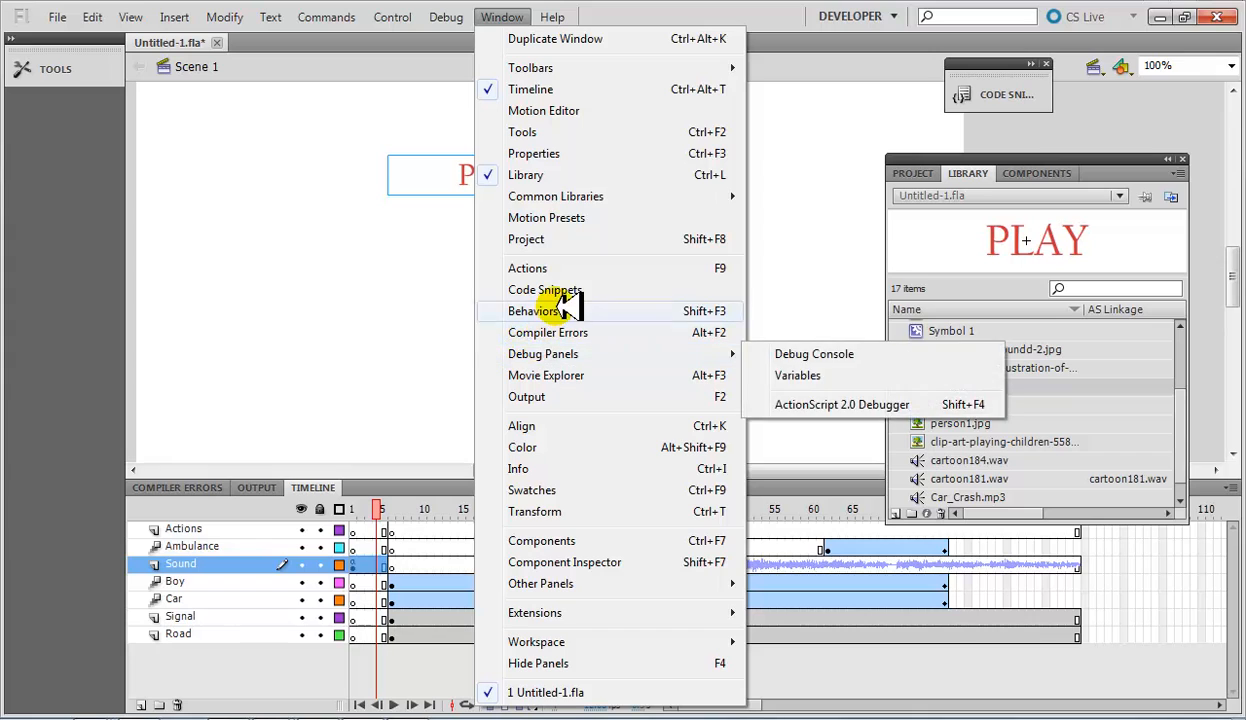
pyautogui.click(1003, 93)
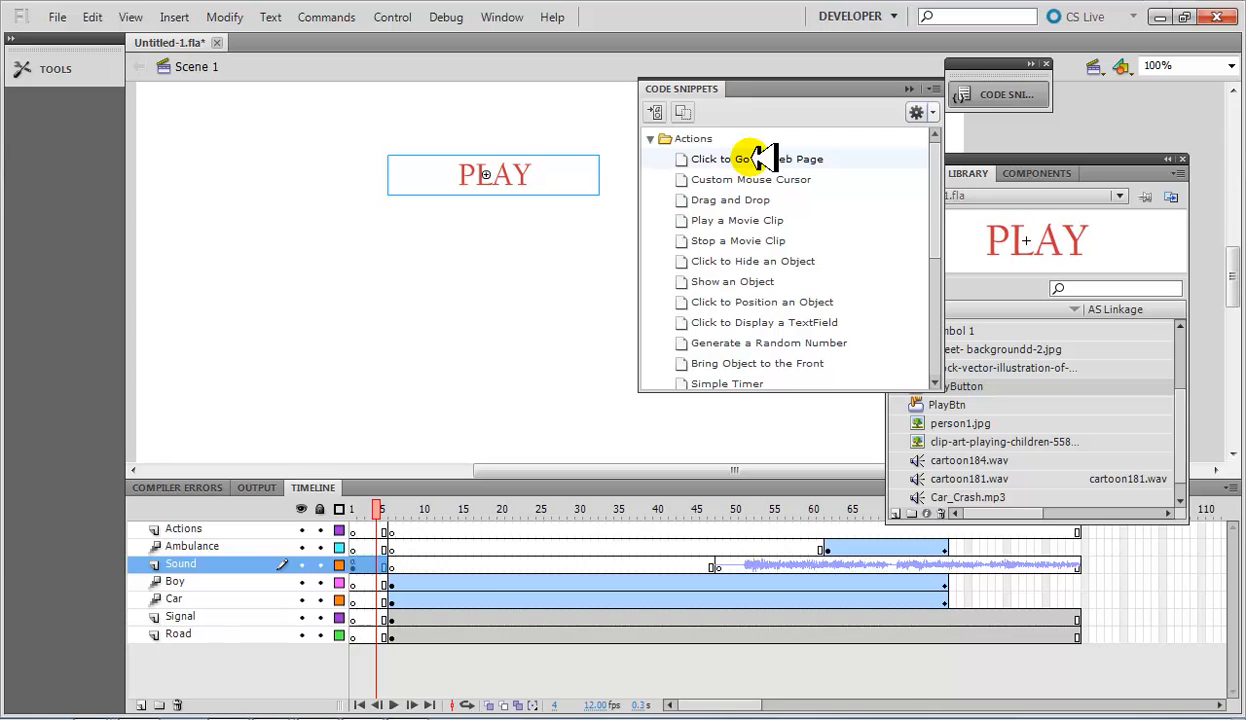
# Review the script on frame 1 of the Sound layer and close the script editor
pyautogui.rightClick(382, 552)
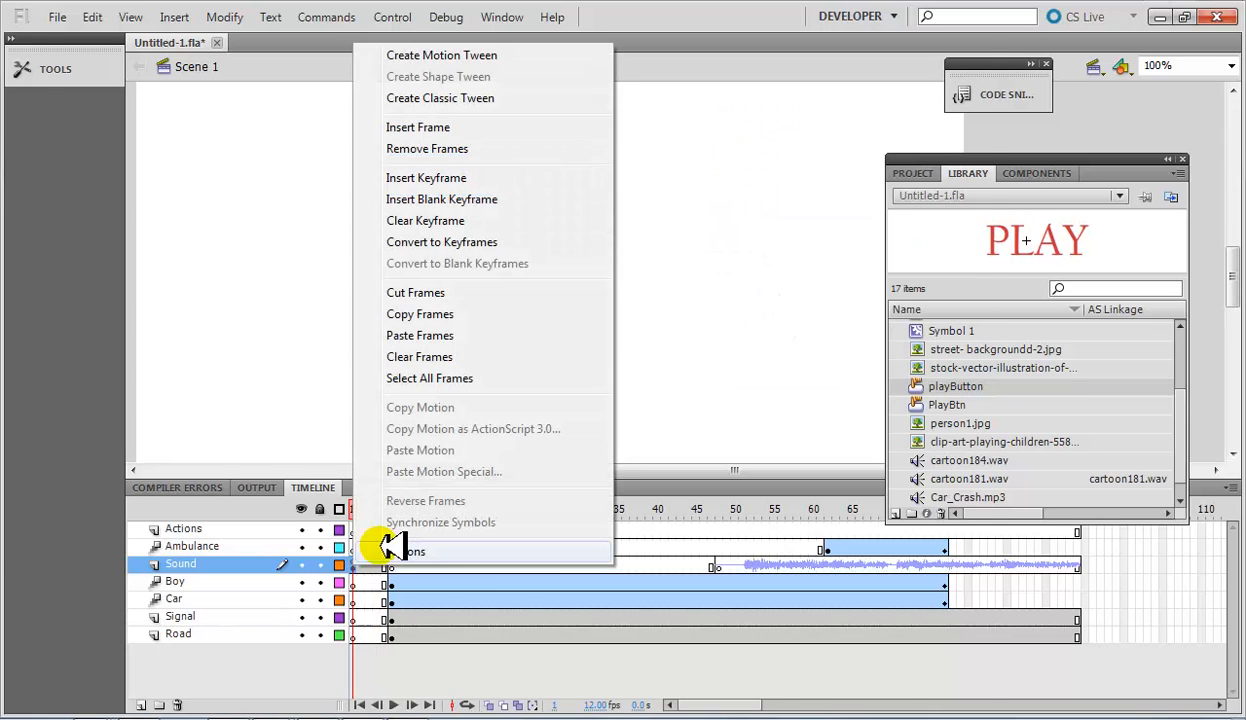
pyautogui.click(380, 540)
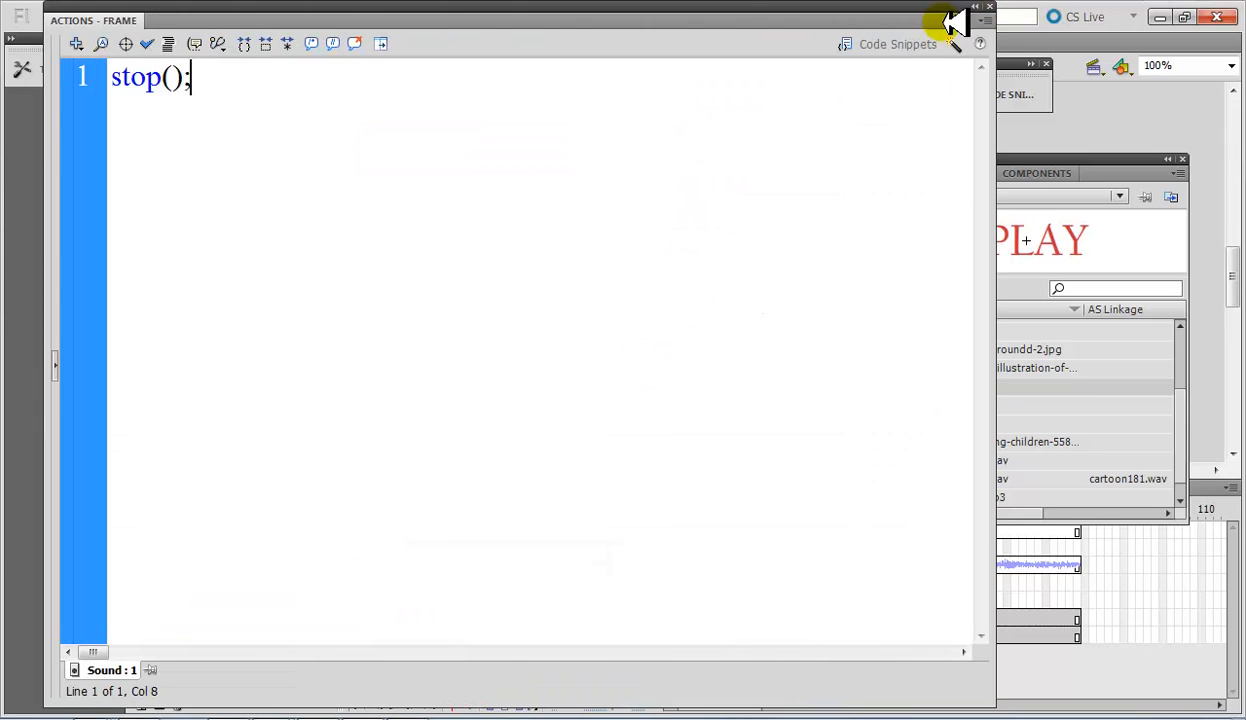
pyautogui.click(990, 7)
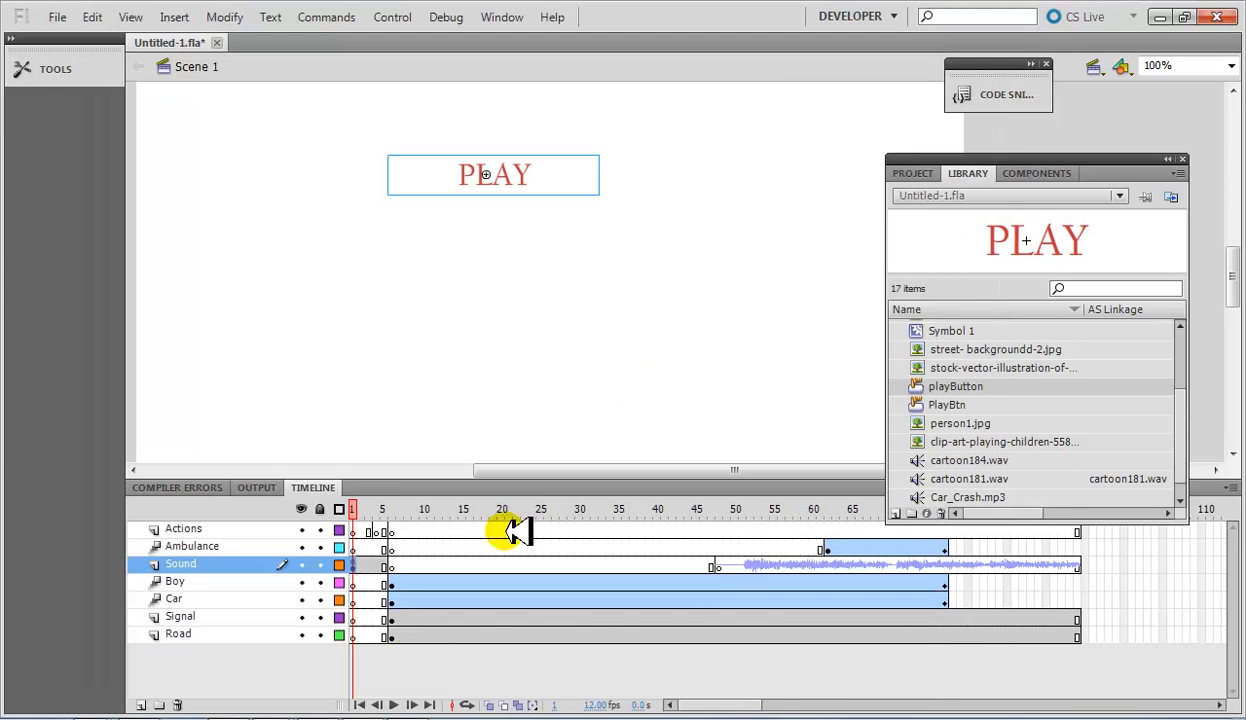
# Apply the Click to Go to Web Page code snippet to the PLAY button on the opening frame
pyautogui.click(537, 183)
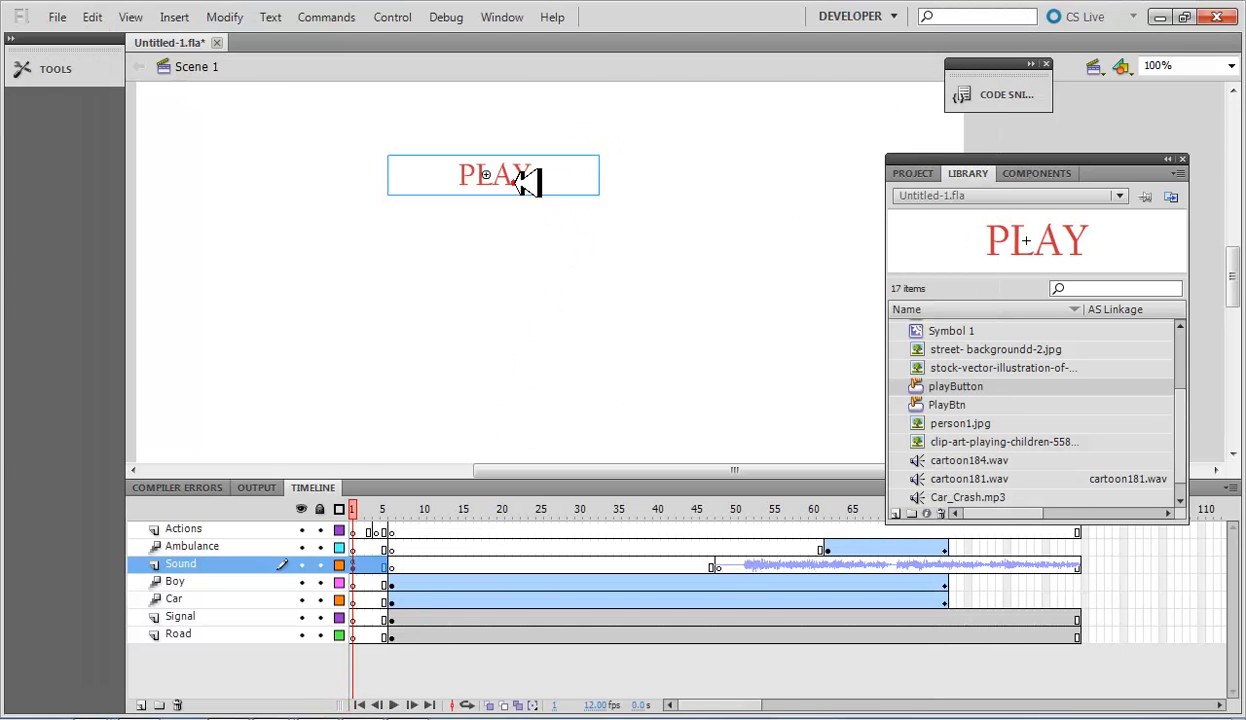
pyautogui.click(962, 94)
pyautogui.click(798, 155)
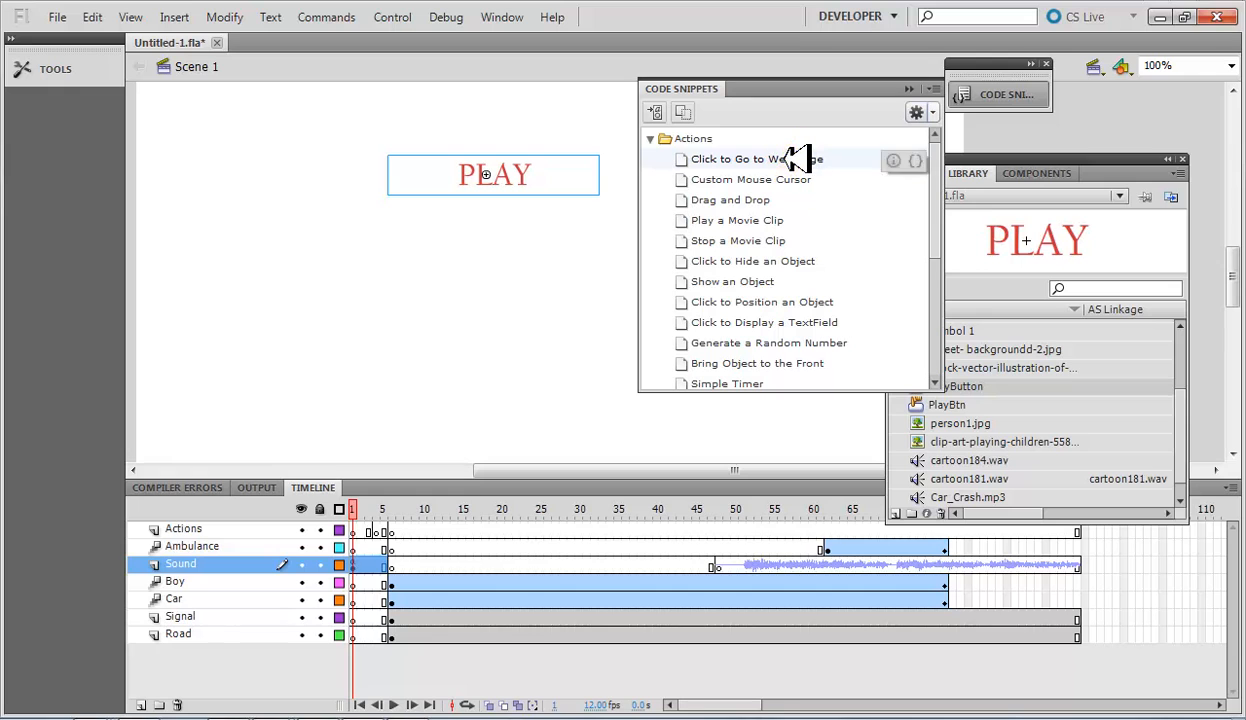
pyautogui.doubleClick(790, 158)
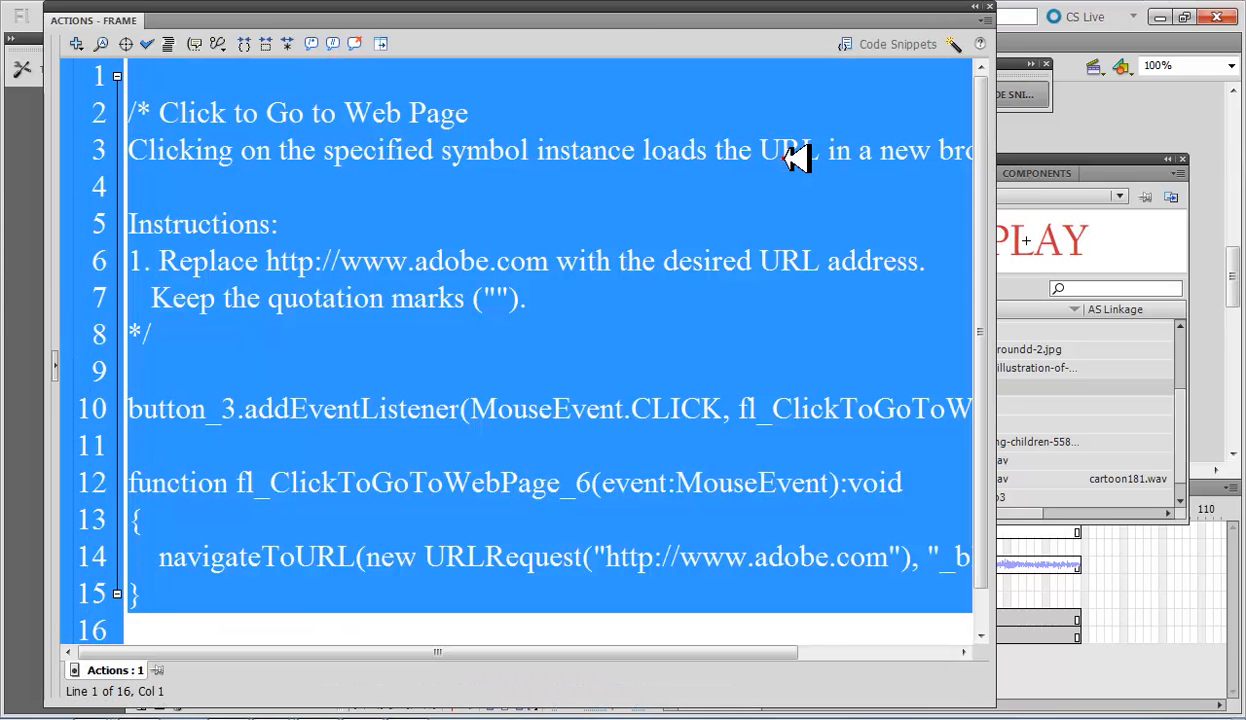
# Replace the navigateToURL statement in the PLAY button's click handler with play(); and end the function with a closing brace
pyautogui.click(711, 261)
pyautogui.moveTo(150, 545); pyautogui.dragTo(325, 705)
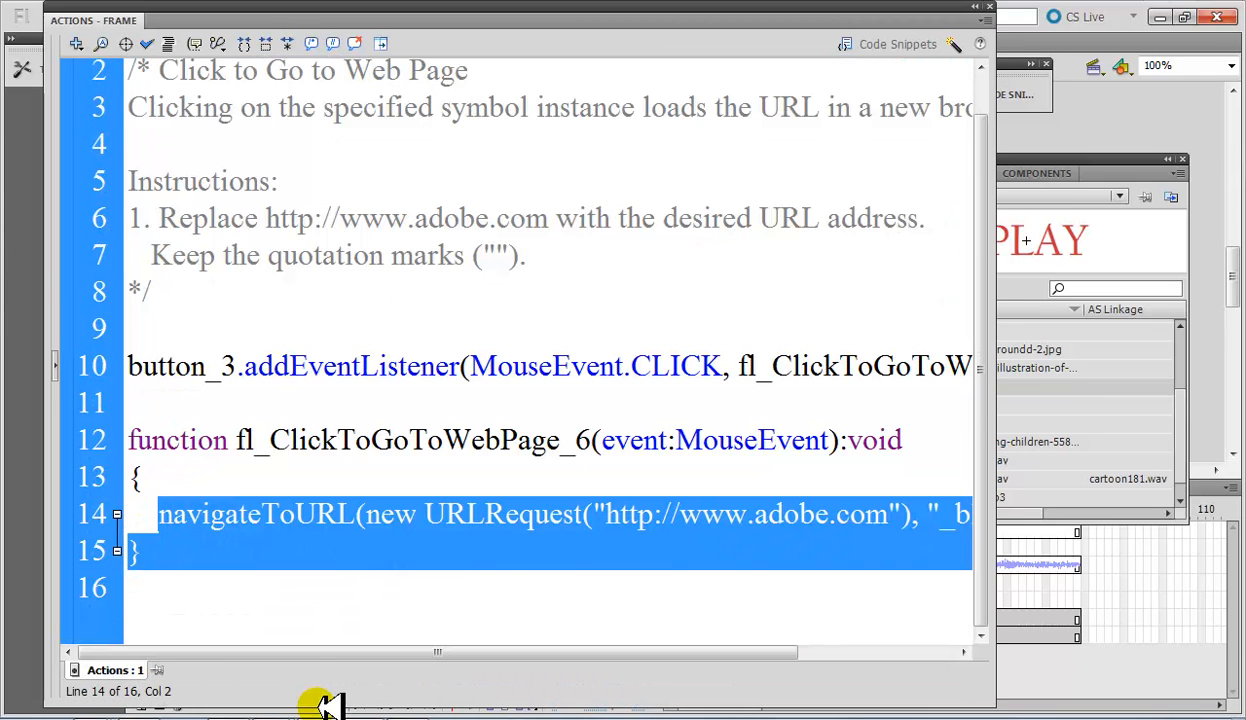
pyautogui.write('play(')
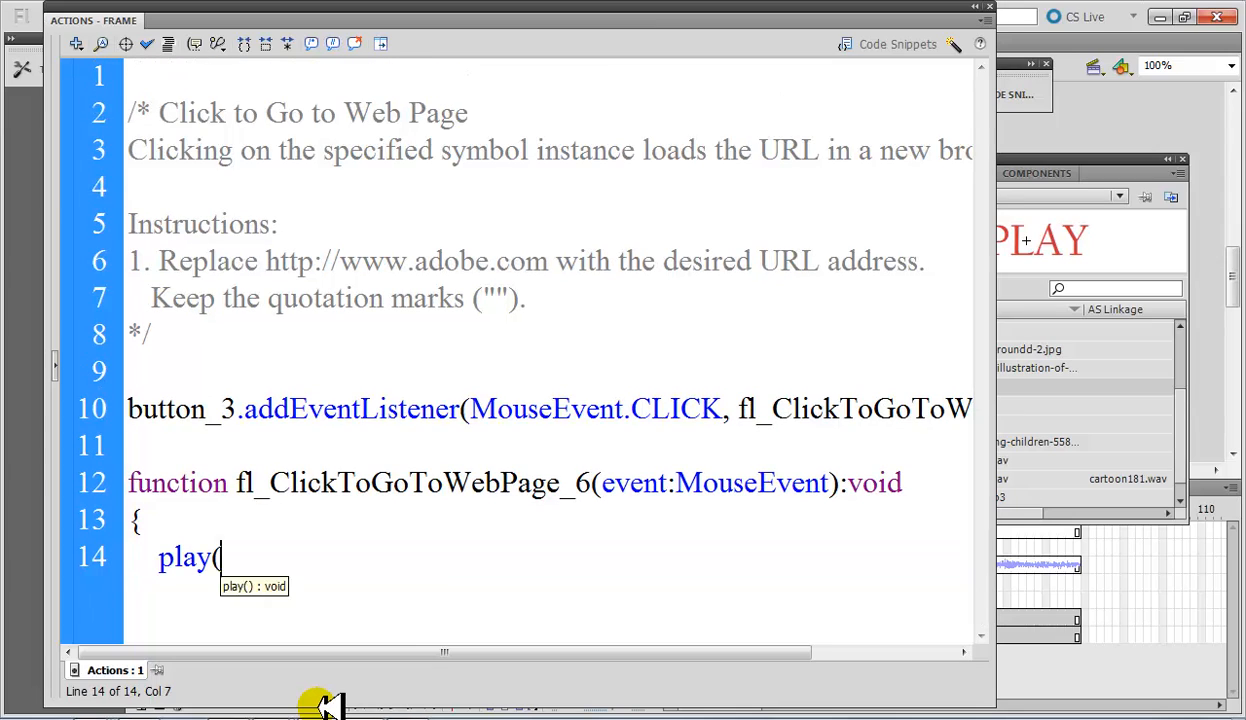
pyautogui.write(');')
pyautogui.press('Return')
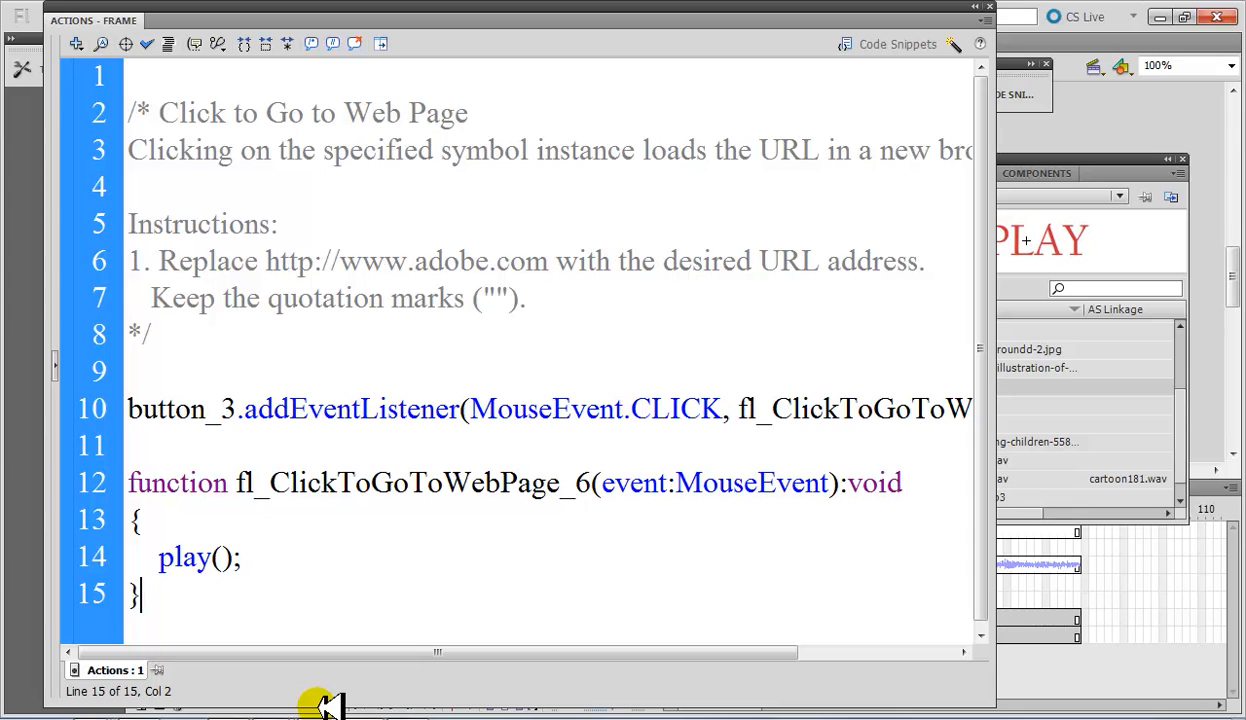
# Test the movie and start the traffic animation with the PLAY button on the opening frame
pyautogui.hotkey('ctrl', 'Return')
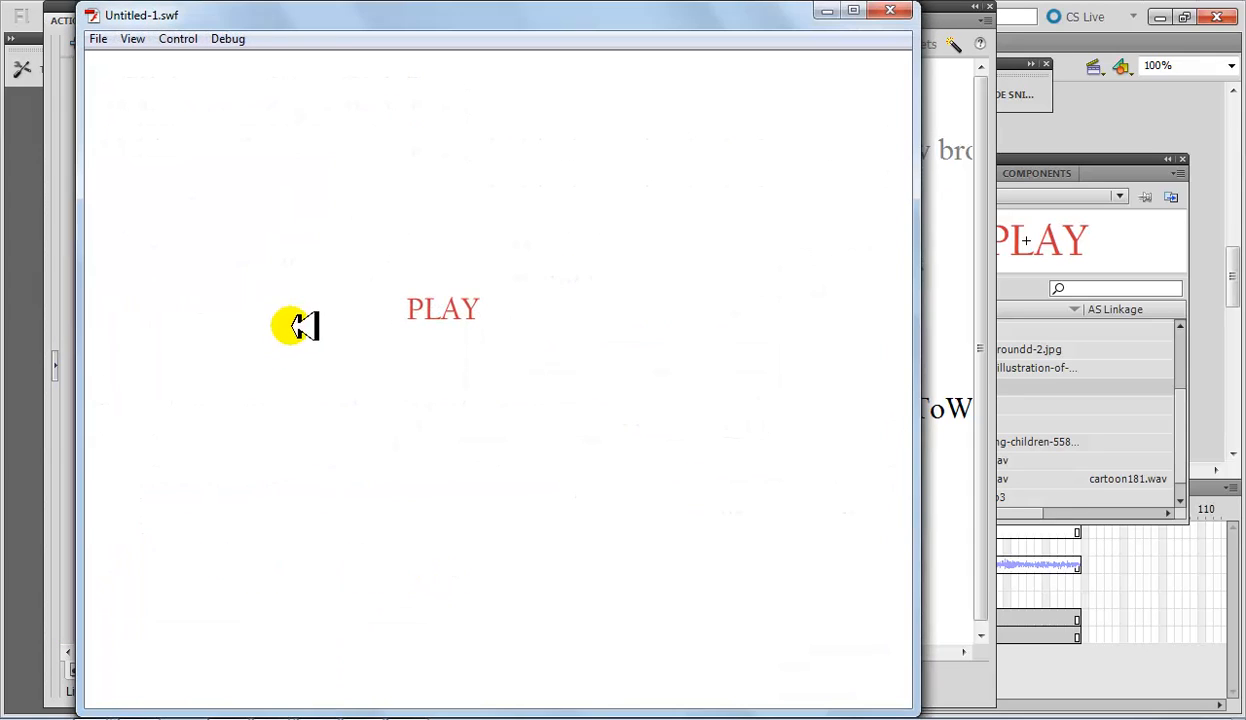
pyautogui.click(470, 316)
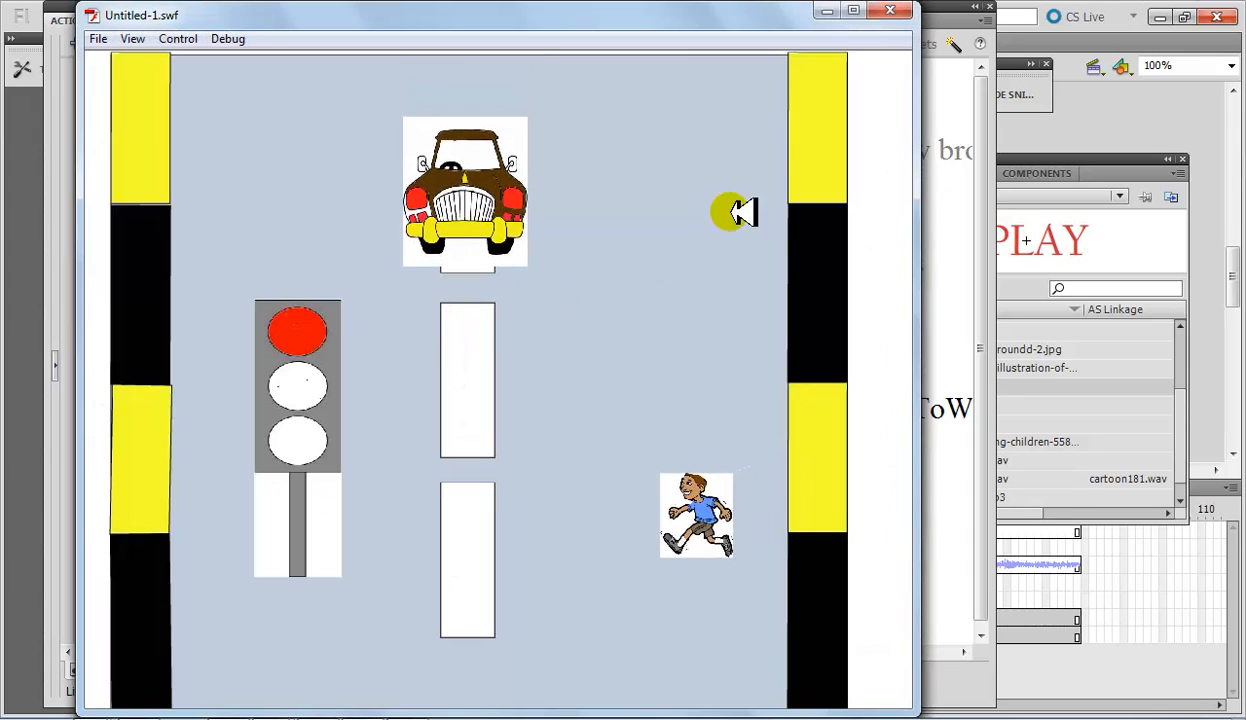